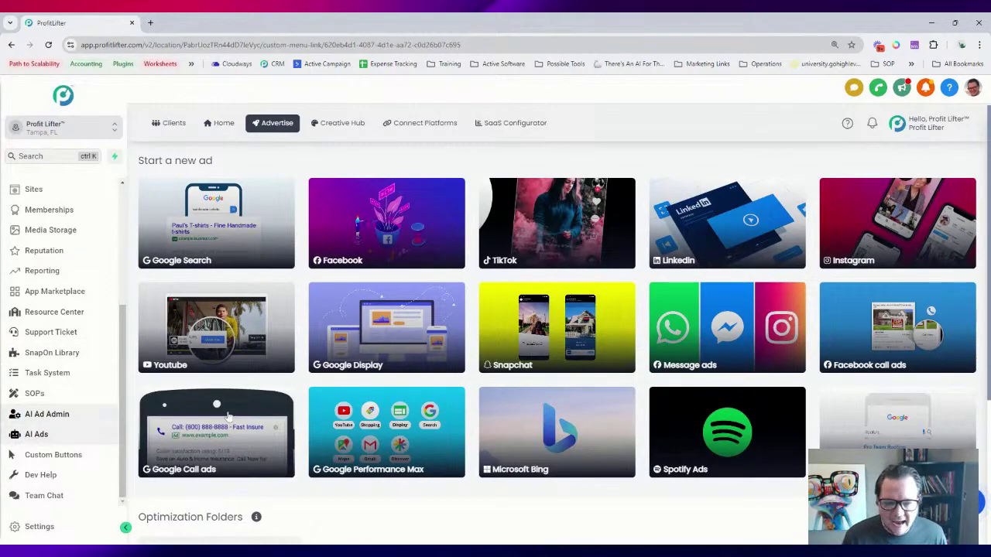
- Open the EIN Guide creative for editing from the Credit Suite Partners folder in the Creative Hub
scroll(310, 320, down, 3)
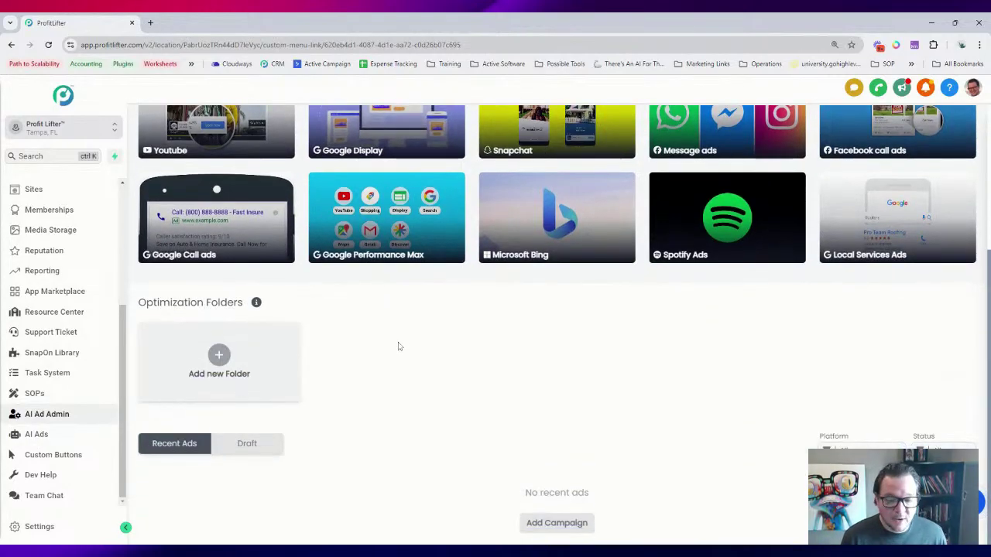
scroll(399, 347, up, 3)
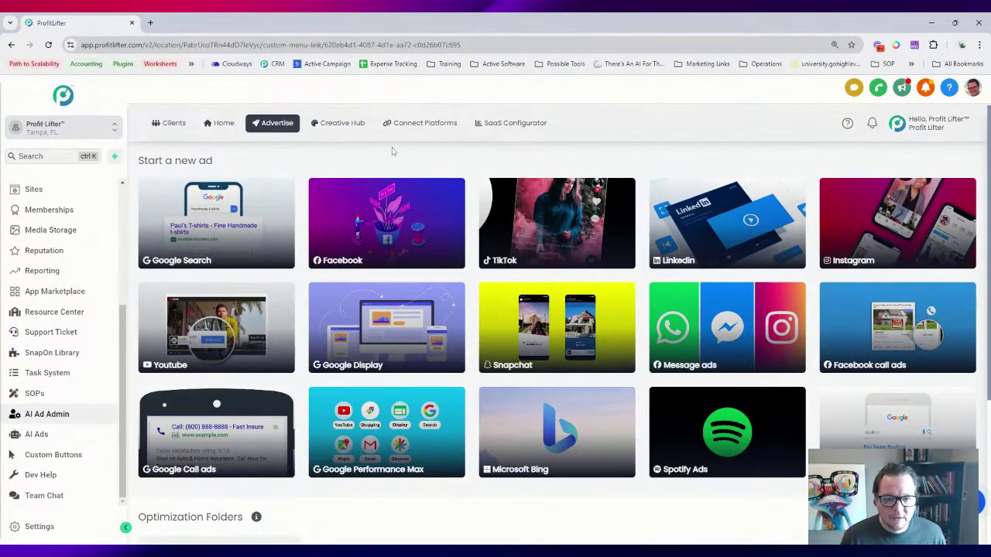
click(339, 127)
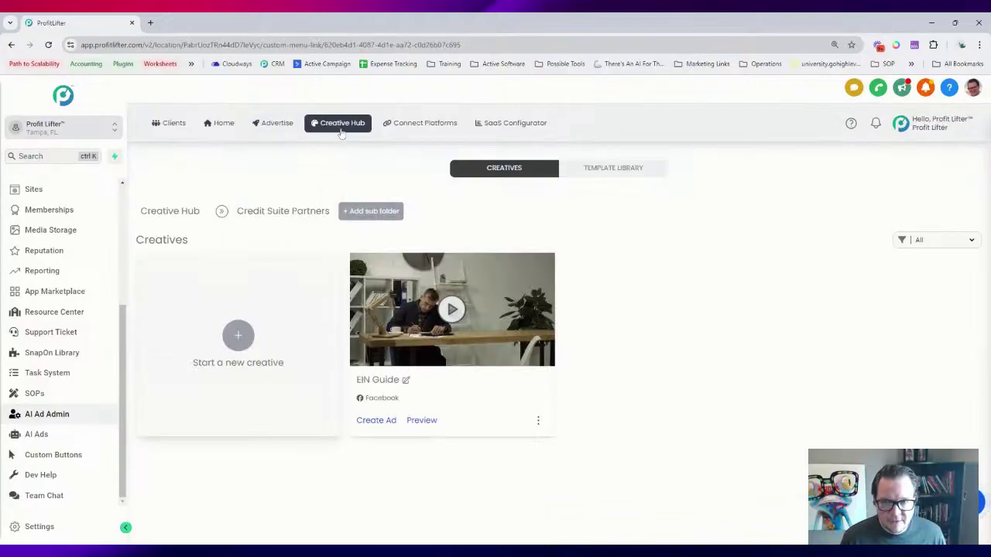
click(290, 212)
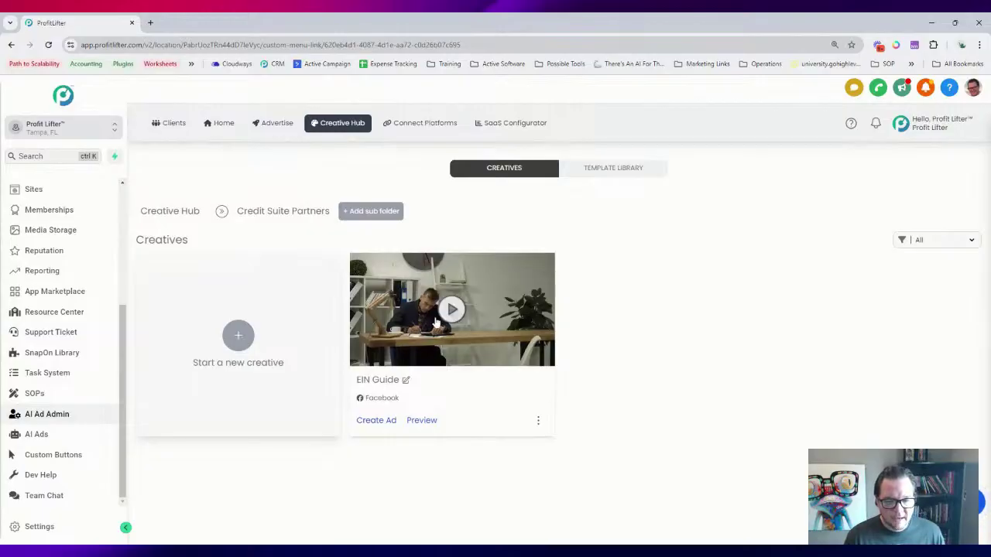
click(405, 380)
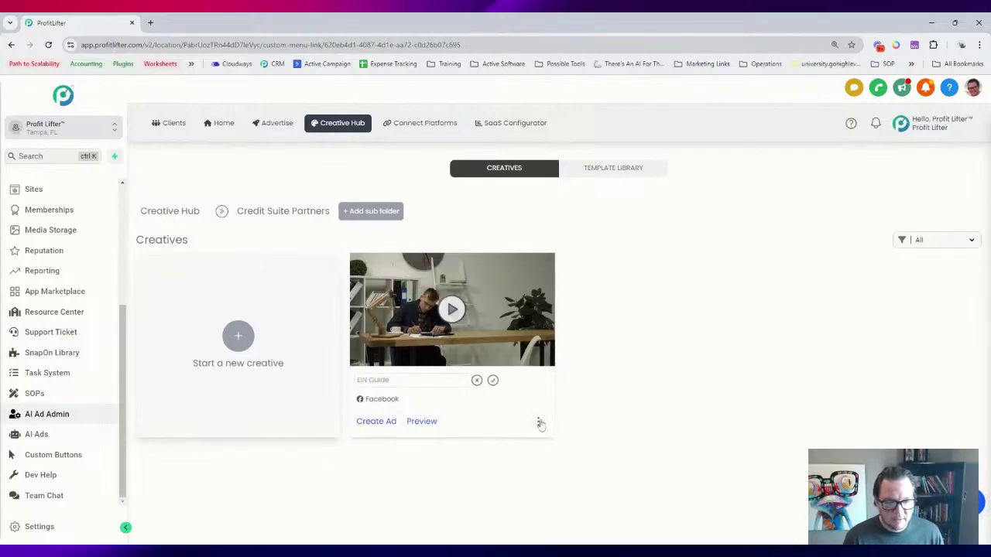
click(540, 424)
click(569, 410)
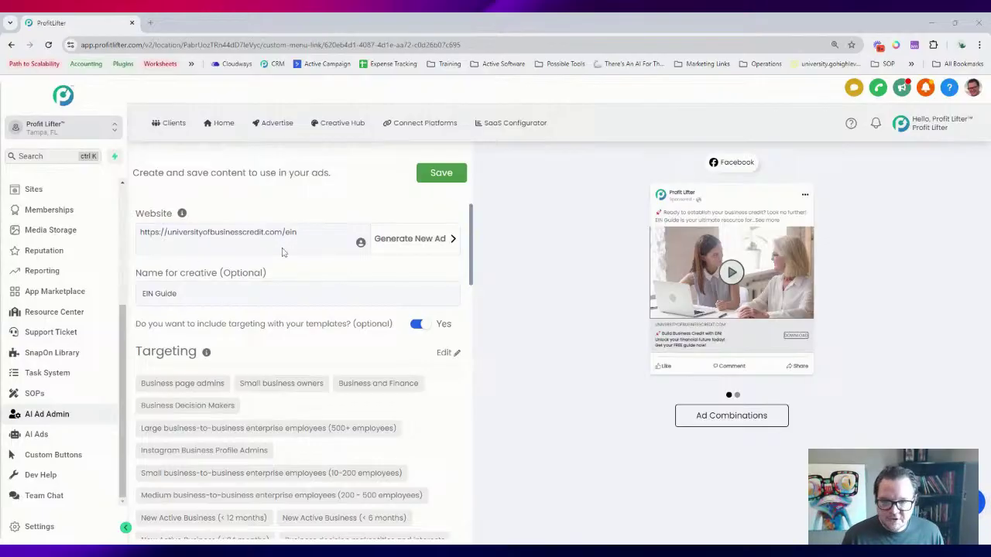
- Review the EIN Guide creative's website, name and targeting settings
scroll(158, 314, down, 3)
scroll(176, 325, up, 3)
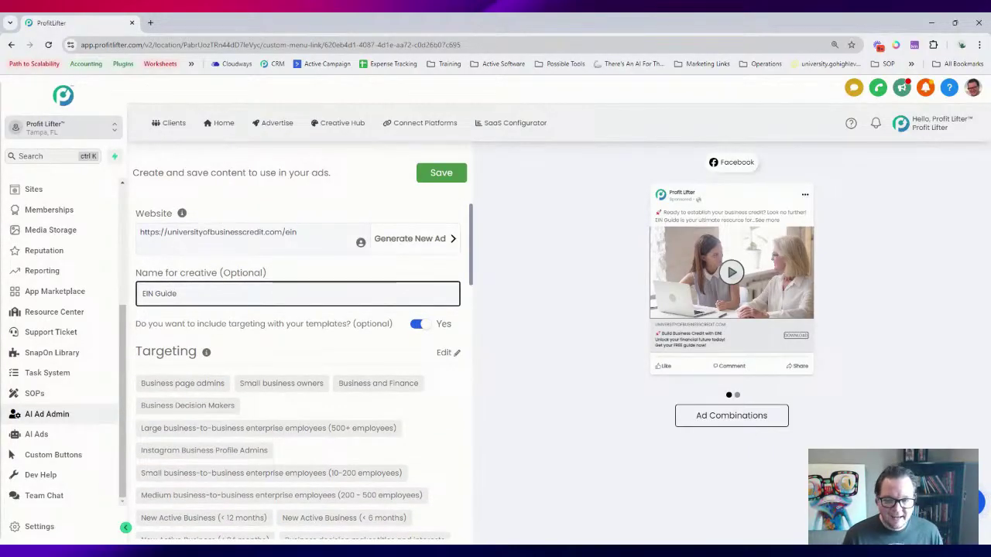
double_click(246, 324)
click(246, 323)
click(246, 323)
click(298, 294)
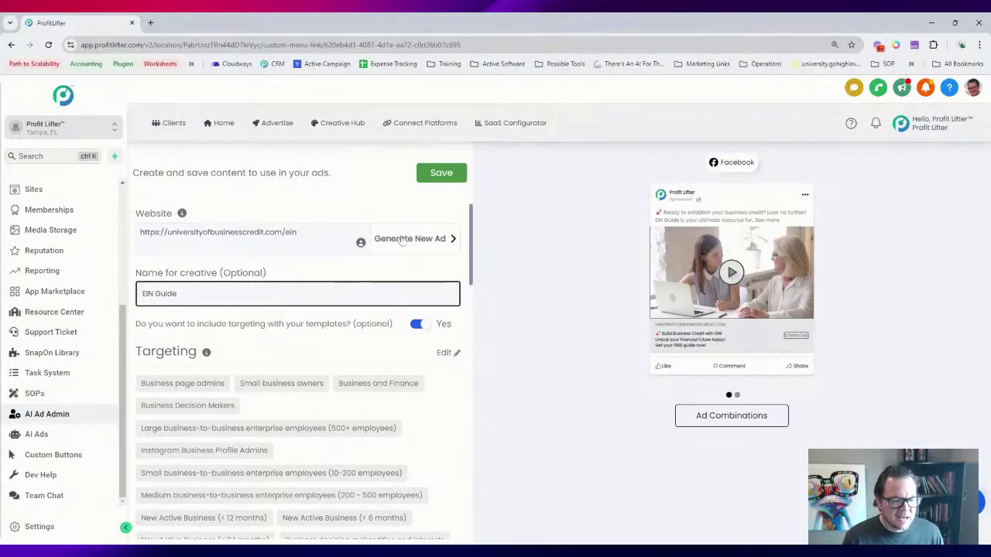
double_click(333, 323)
triple_click(333, 323)
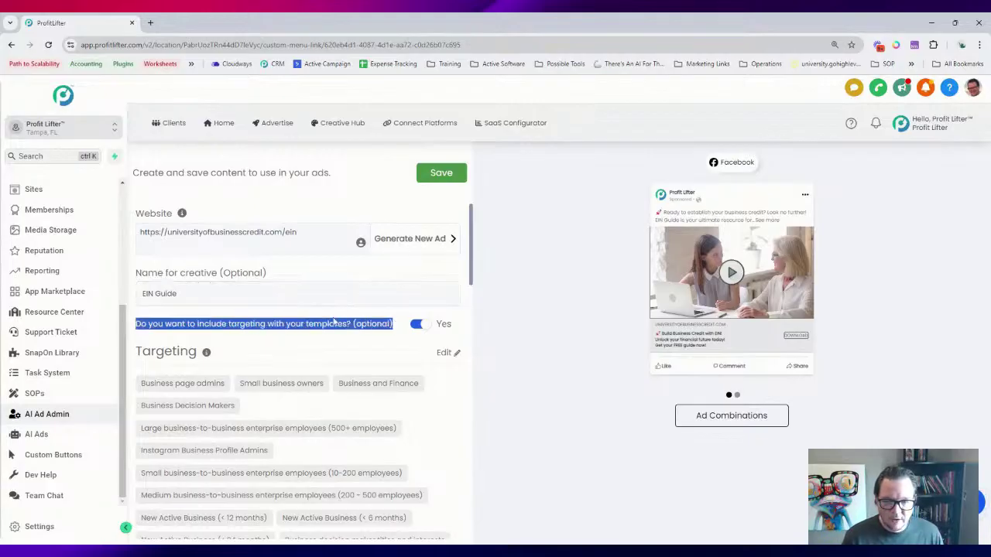
click(332, 324)
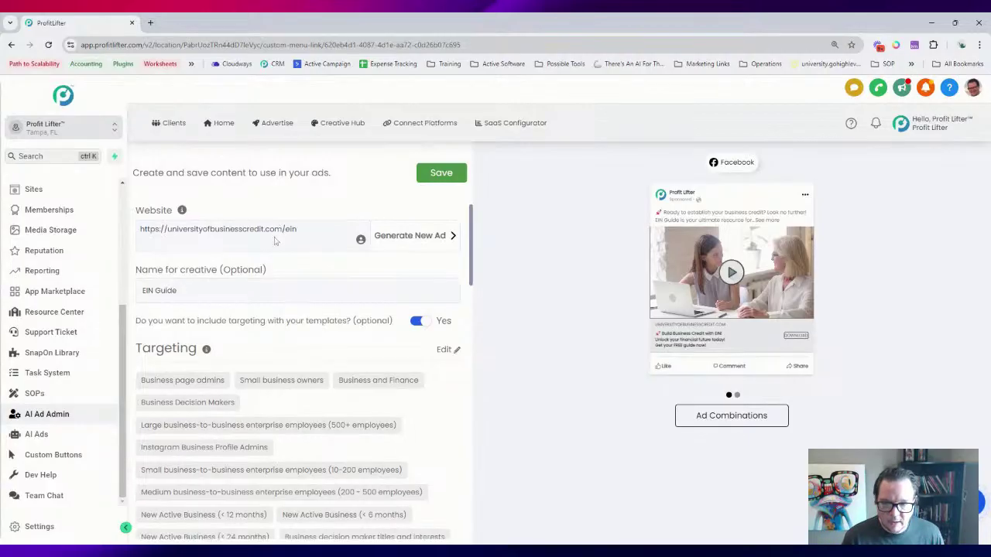
scroll(279, 236, down, 1)
scroll(248, 255, up, 1)
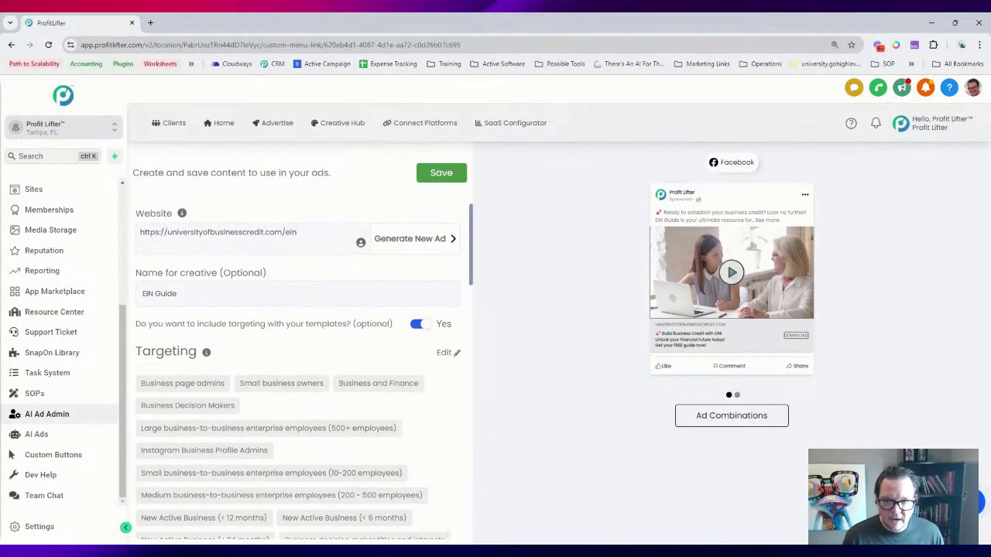
- Open universityofbusinesscredit.com in a new browser tab and find the free financing guide offer
triple_click(224, 232)
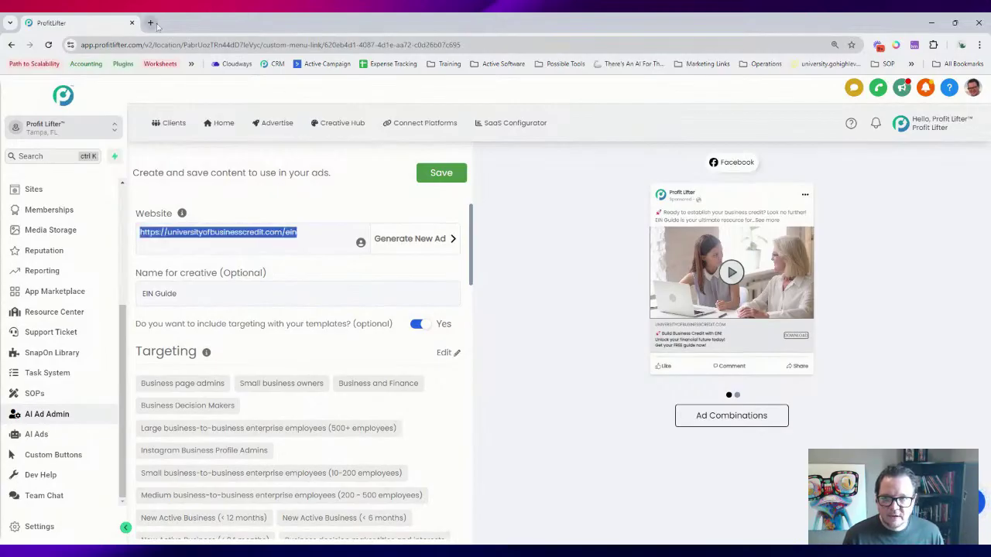
key(ctrl+t)
text(https://www.universityofbusinesscredit.com/)
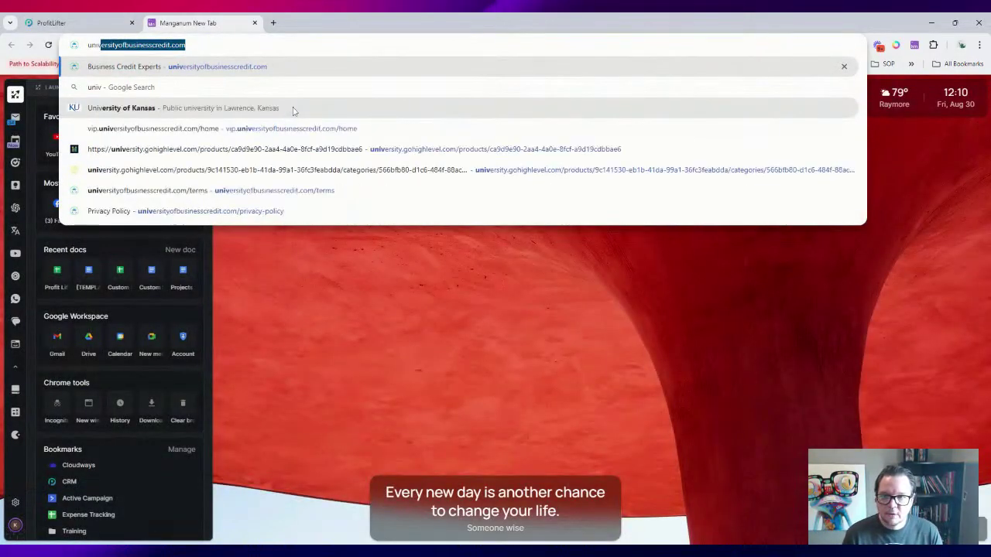
key(Return)
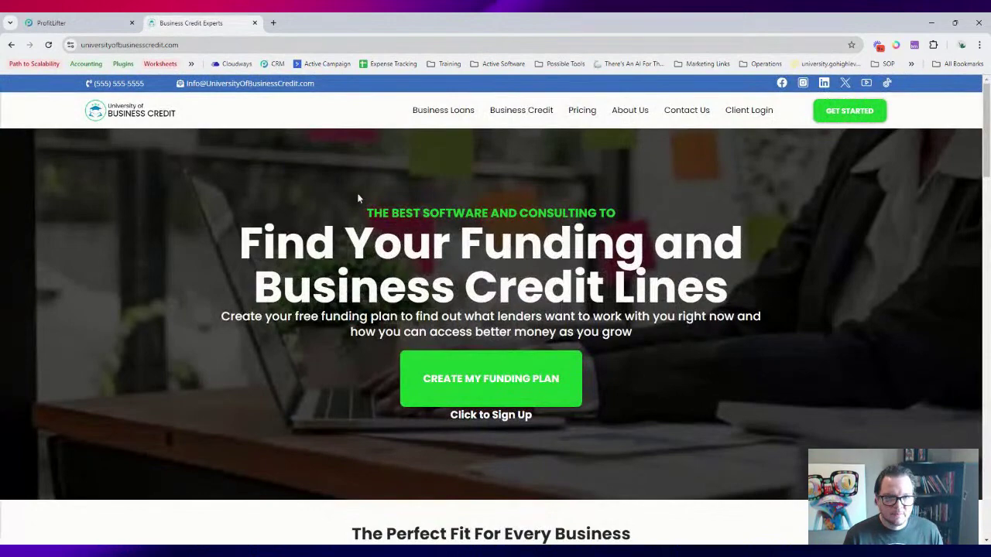
scroll(358, 198, down, 8)
scroll(402, 188, down, 5)
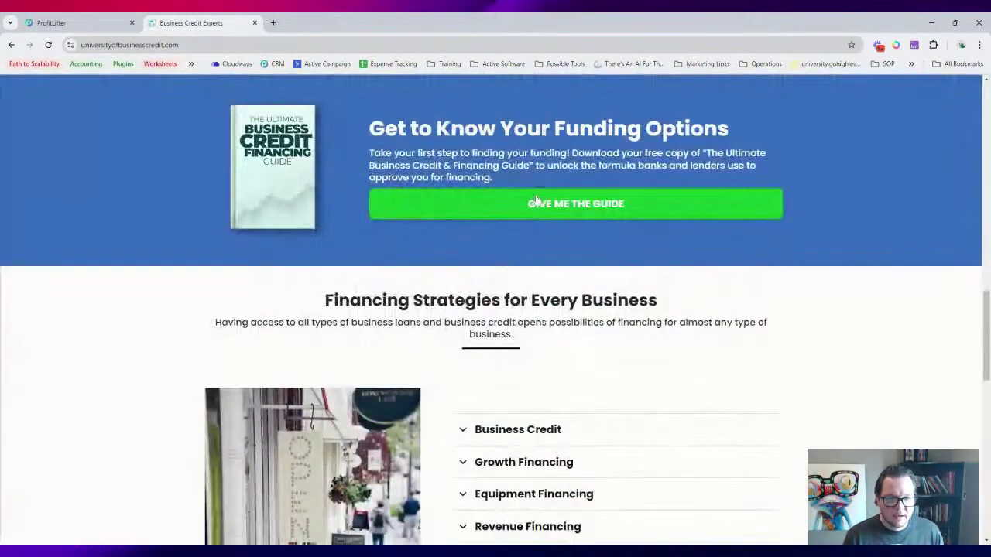
- Open the free guide's landing page and copy its web address
click(535, 201)
click(232, 47)
key(ctrl+c)
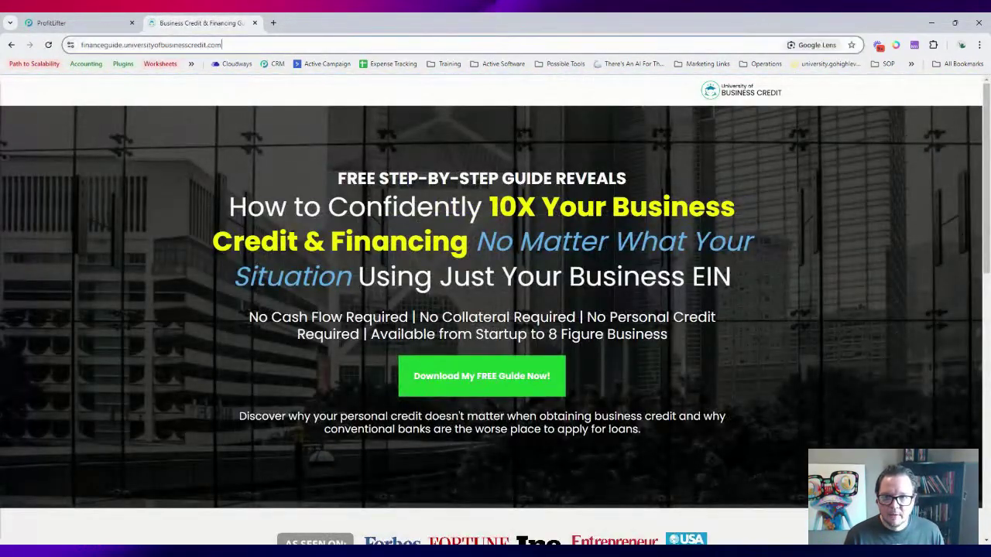
click(255, 139)
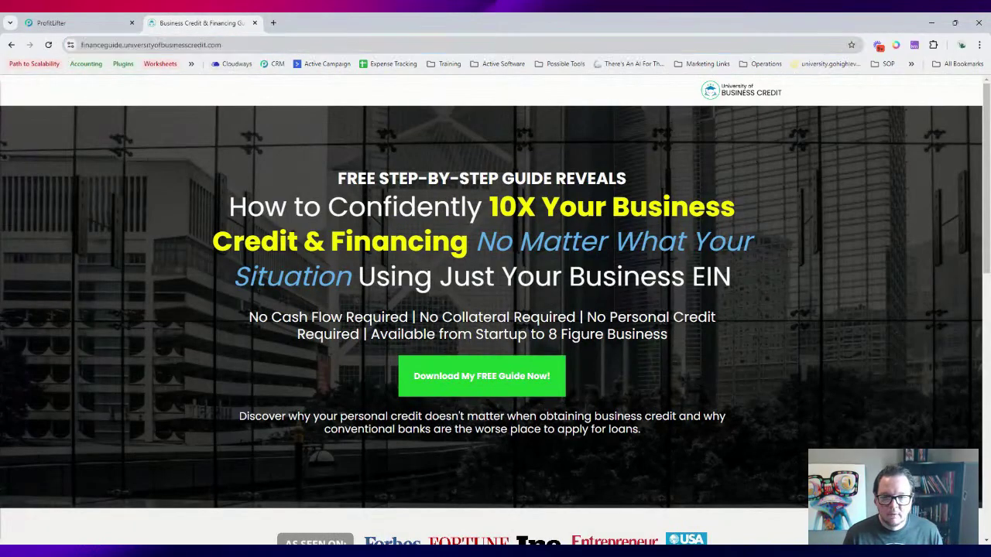
click(97, 22)
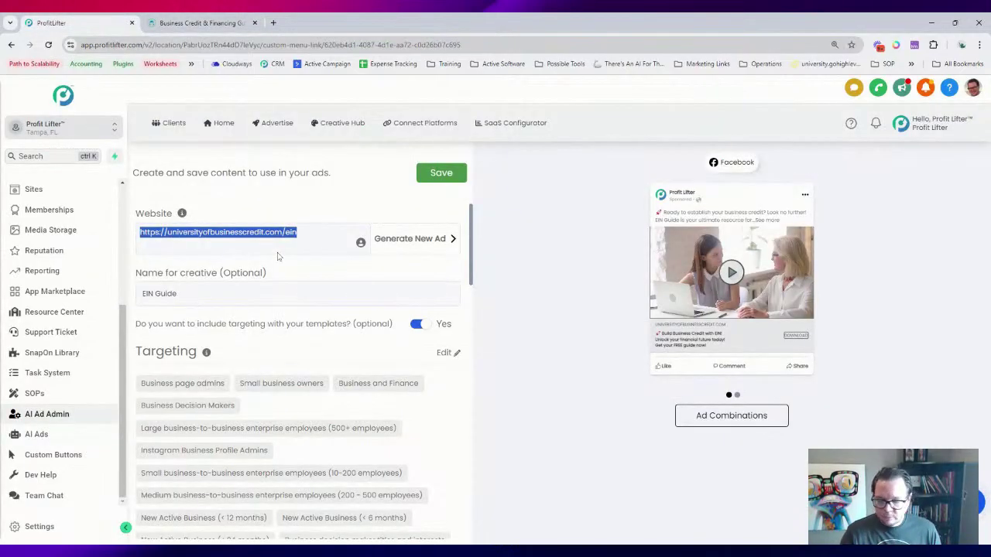
click(271, 198)
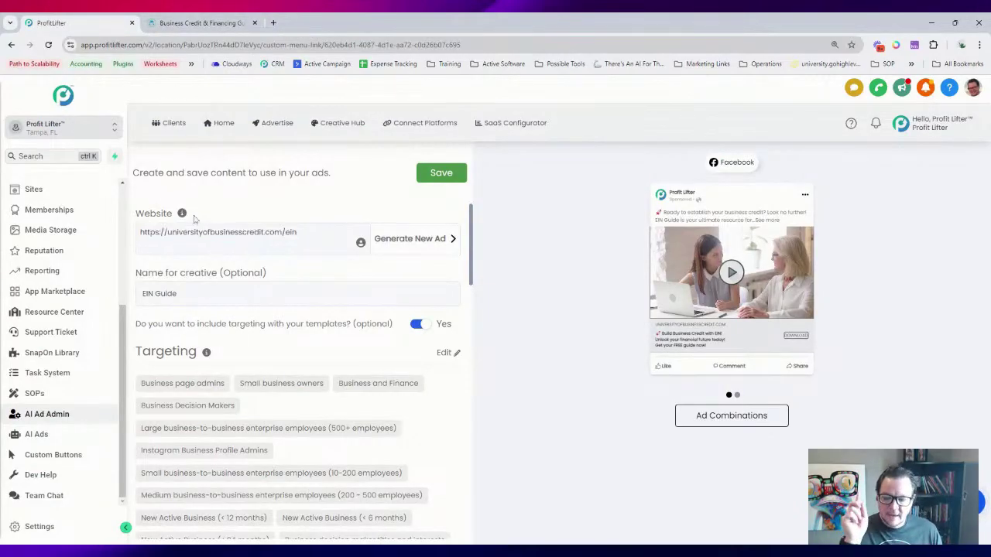
triple_click(170, 232)
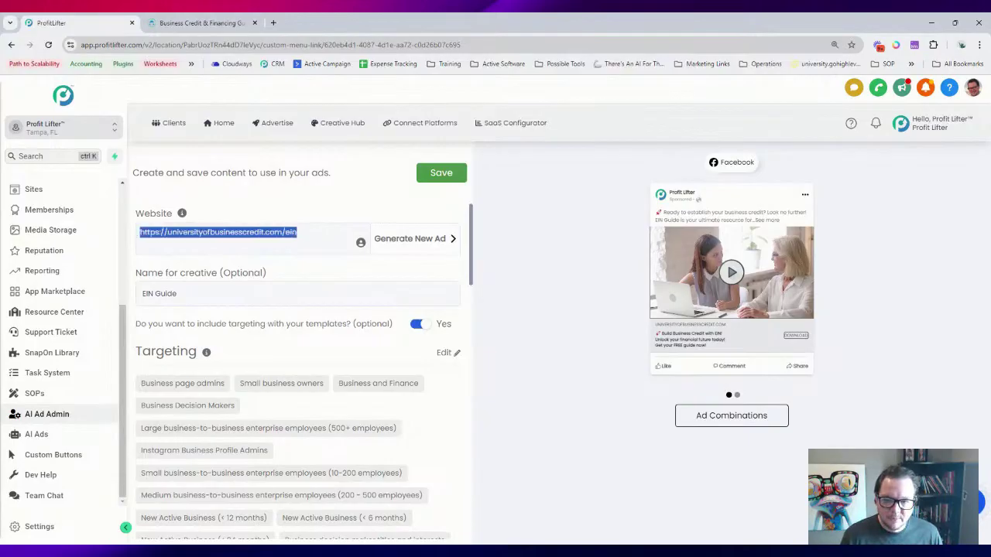
mouse_move(182, 214)
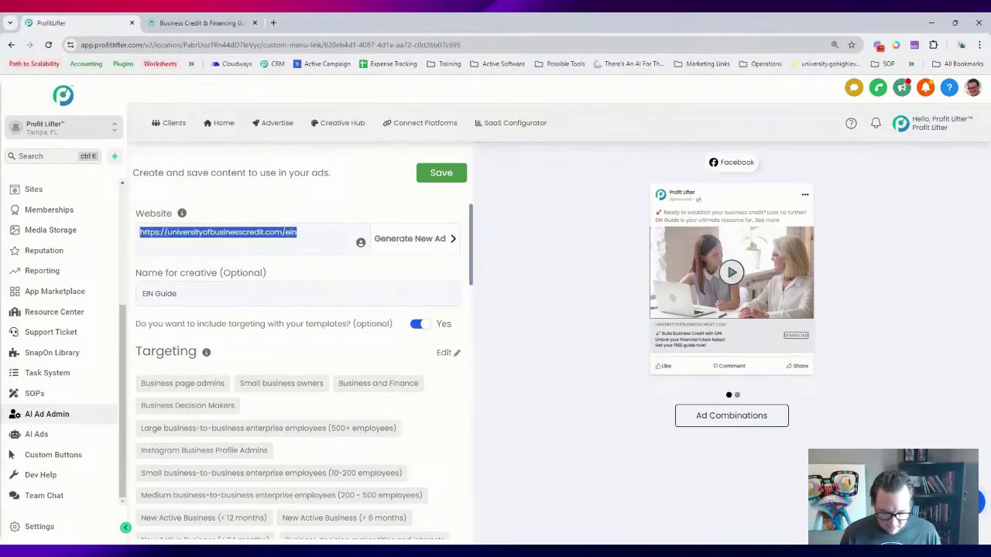
key(ctrl+v)
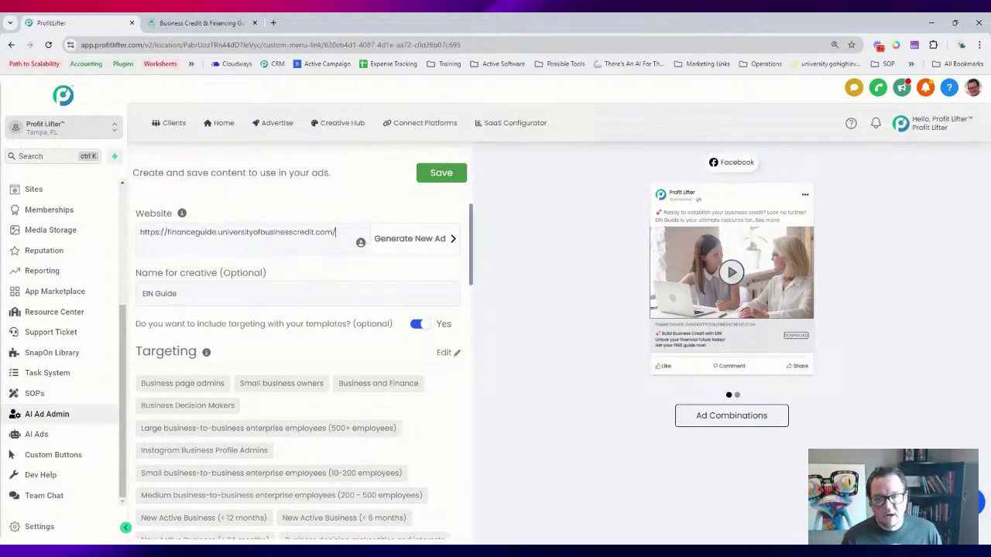
- Expand the new ad generation form and go through its business idea, name and description entries
click(414, 245)
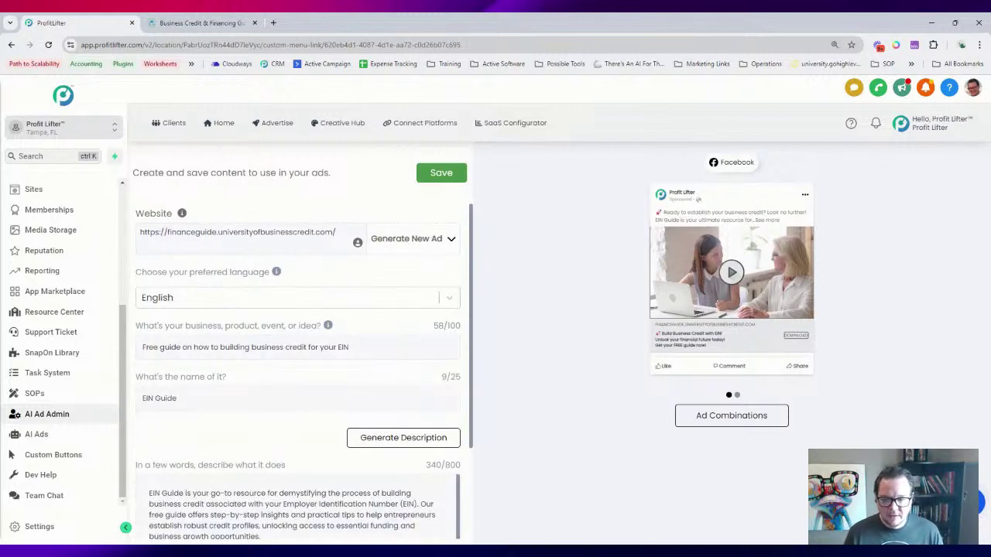
scroll(302, 371, down, 1)
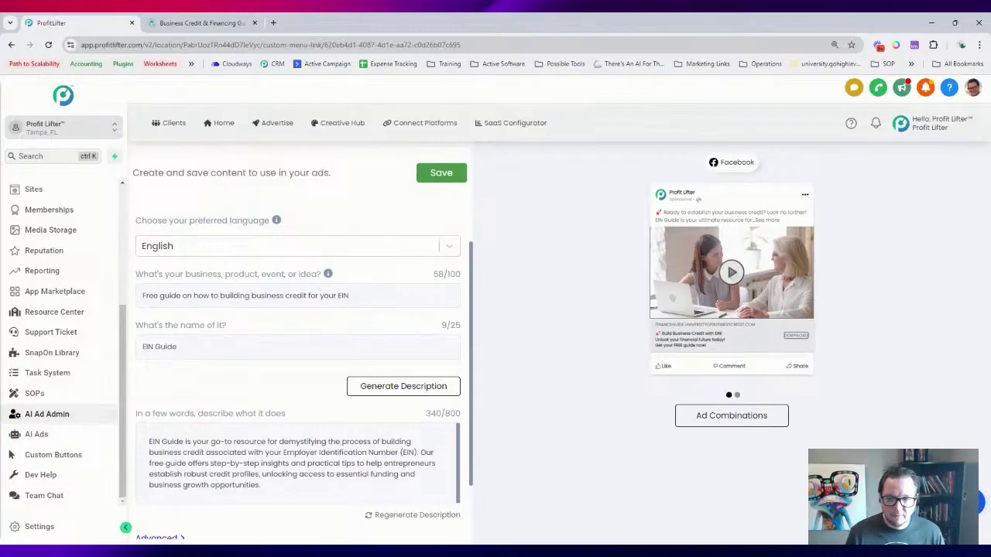
drag(142, 295, 350, 295)
click(349, 296)
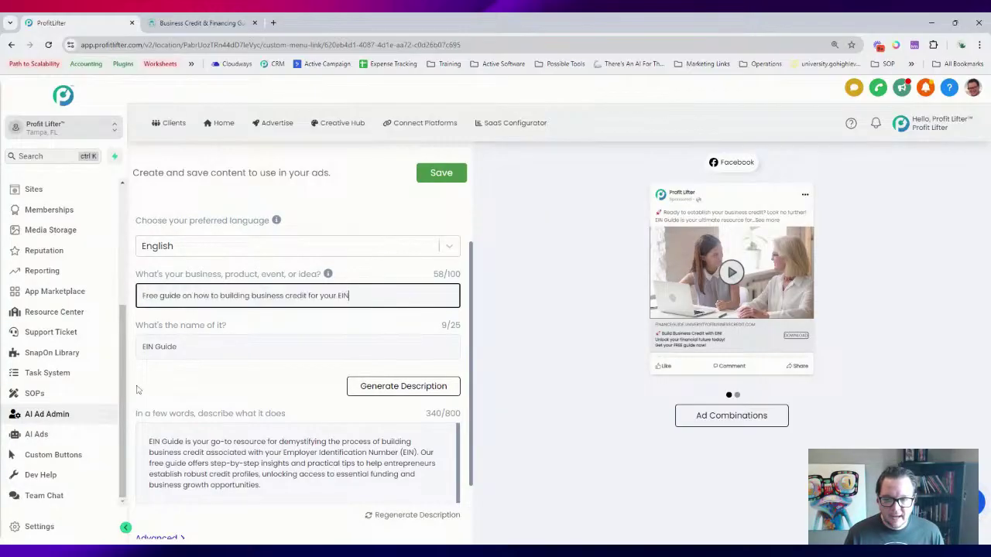
key(Tab)
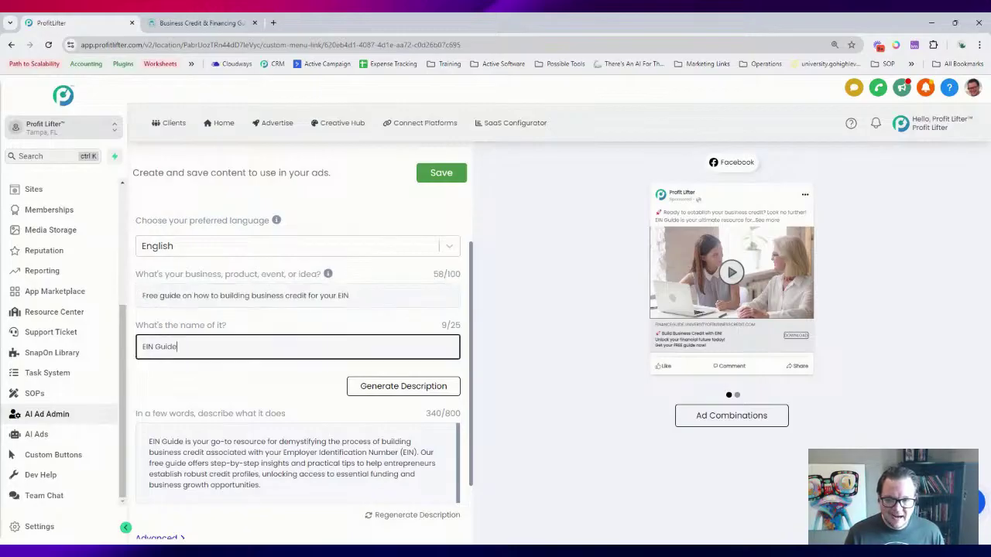
key(Tab)
scroll(152, 352, down, 1)
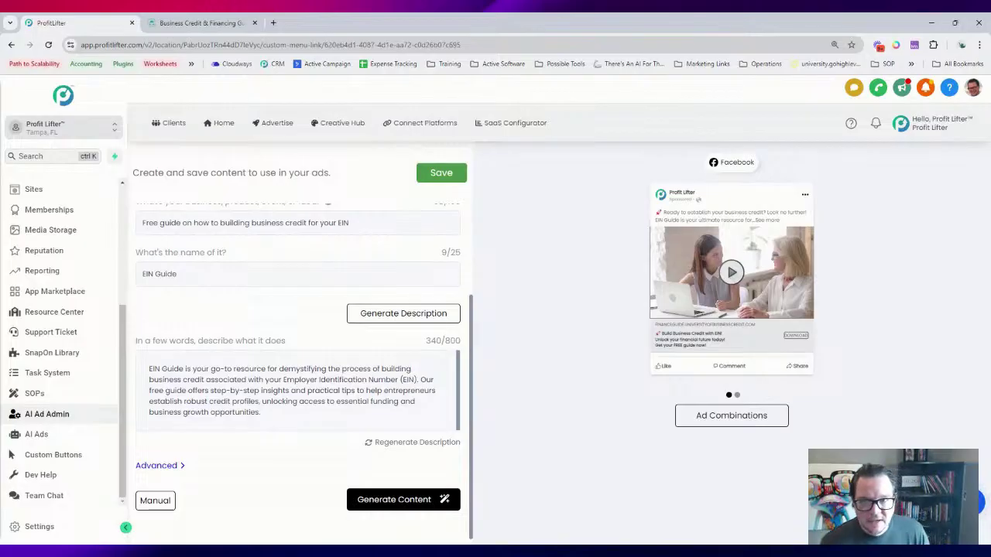
- Switch to the guide's landing page and look through its headline, benefits and download sections
click(201, 23)
scroll(232, 124, down, 1)
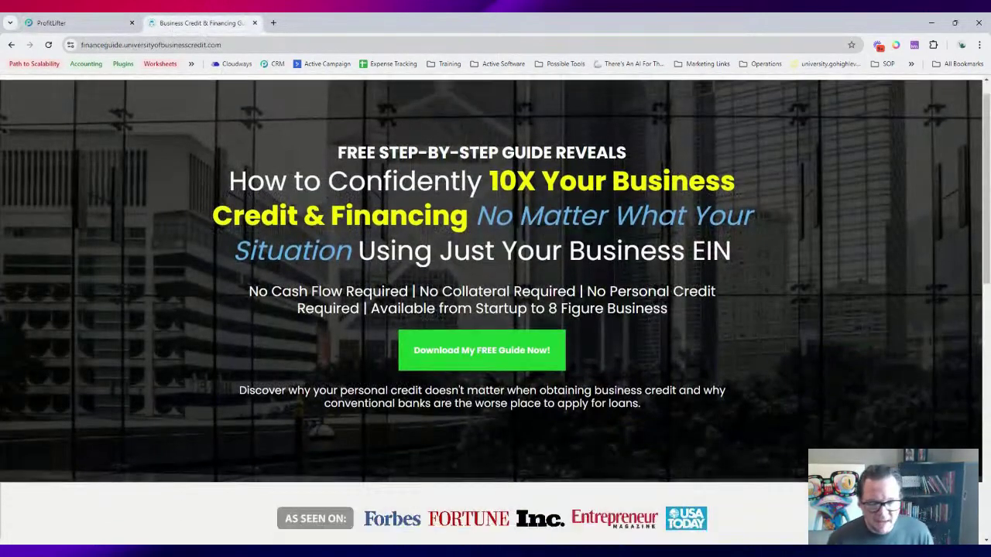
scroll(430, 259, down, 8)
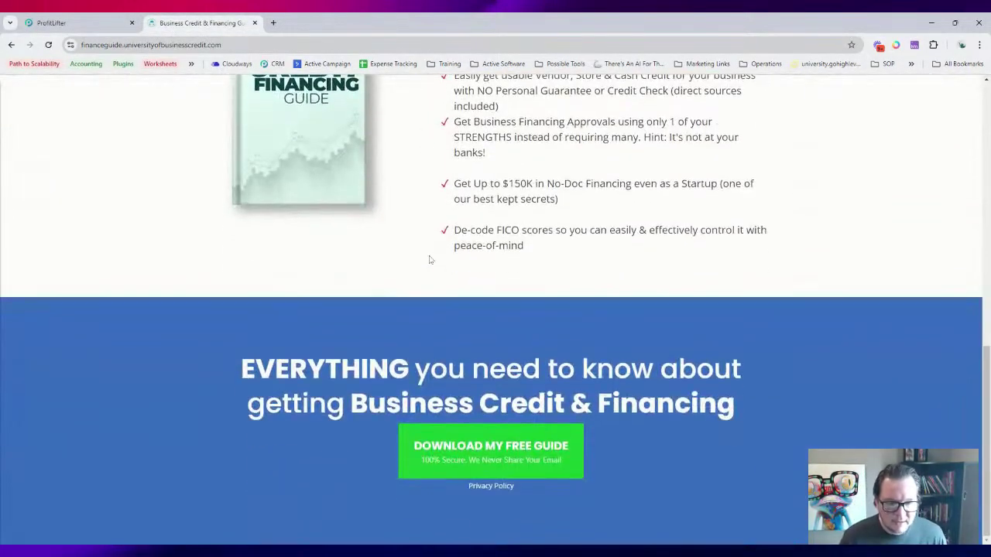
scroll(429, 259, up, 3)
- Return to the ProfitLifter creative and generate a new description for the EIN Guide
click(93, 22)
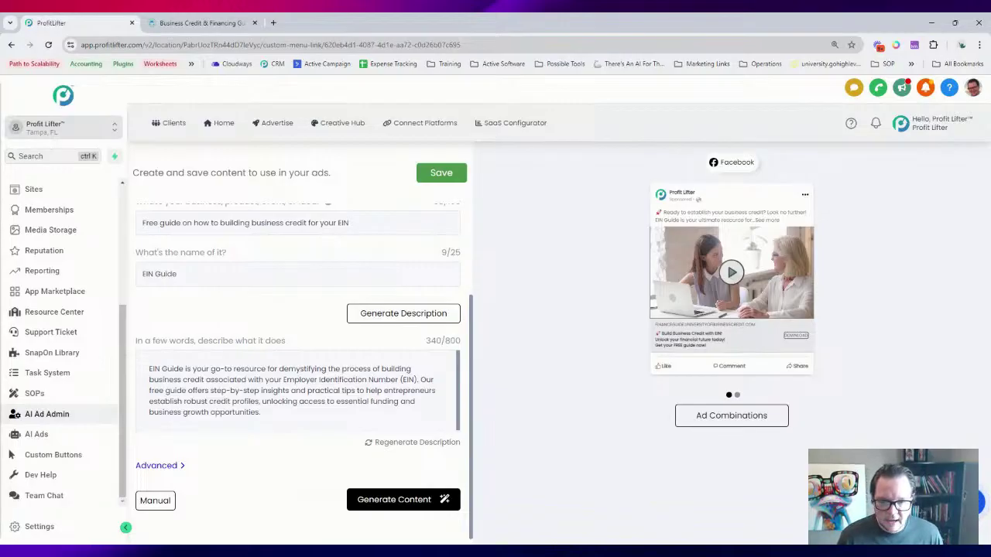
click(394, 319)
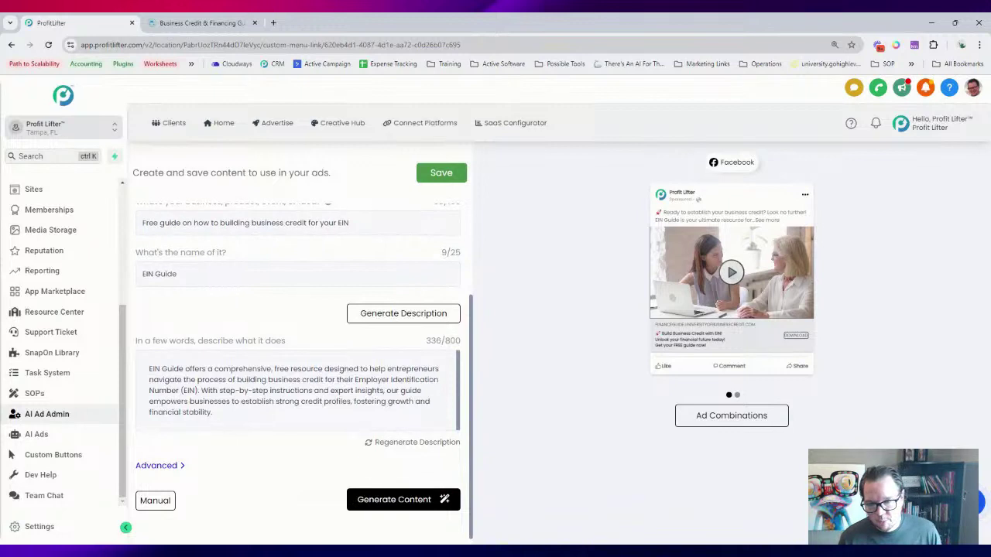
click(214, 413)
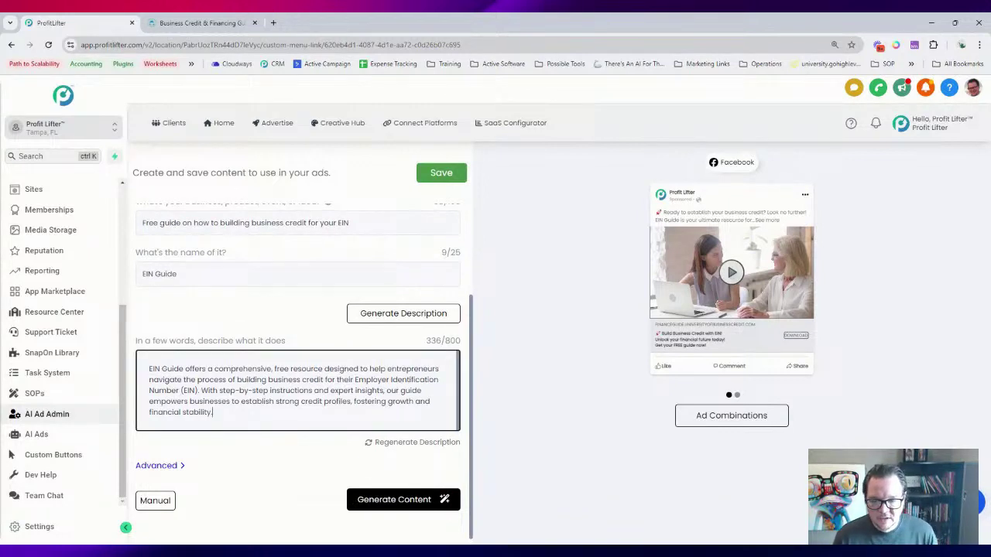
click(169, 466)
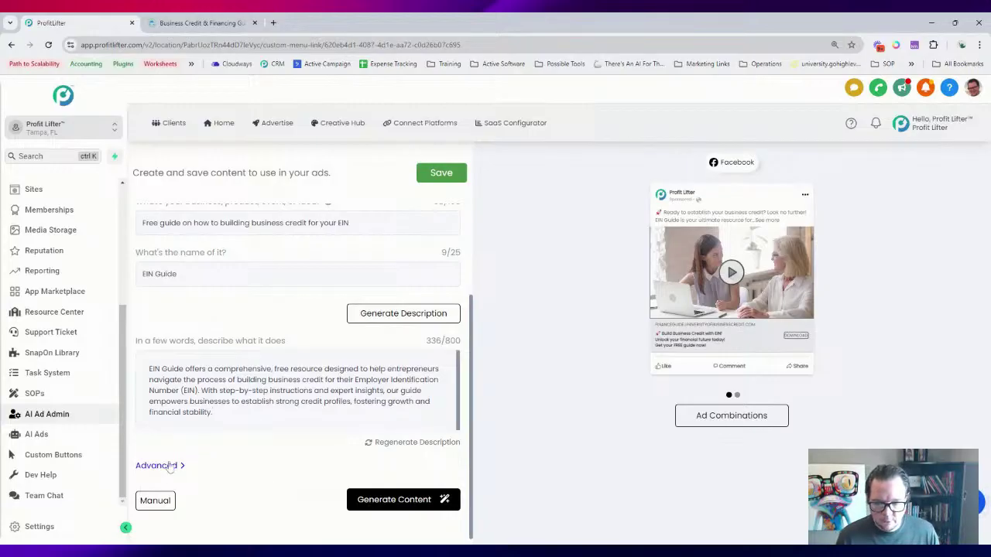
scroll(214, 447, down, 1)
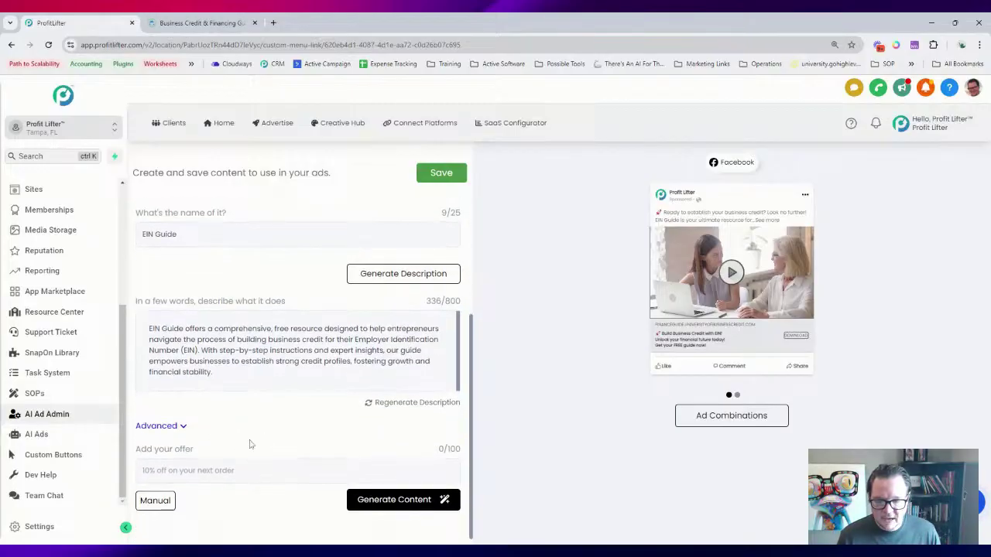
click(214, 471)
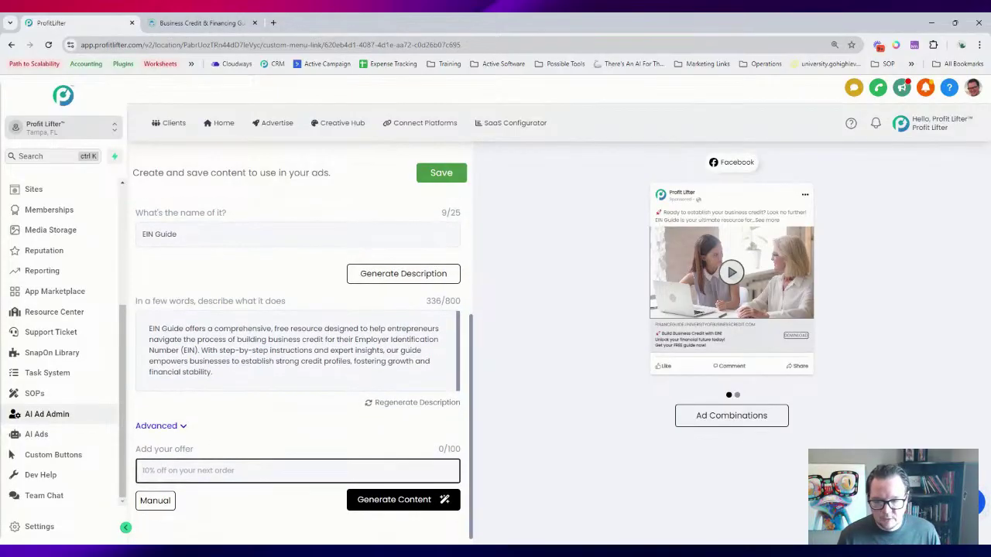
text(10)
key(BackSpace)
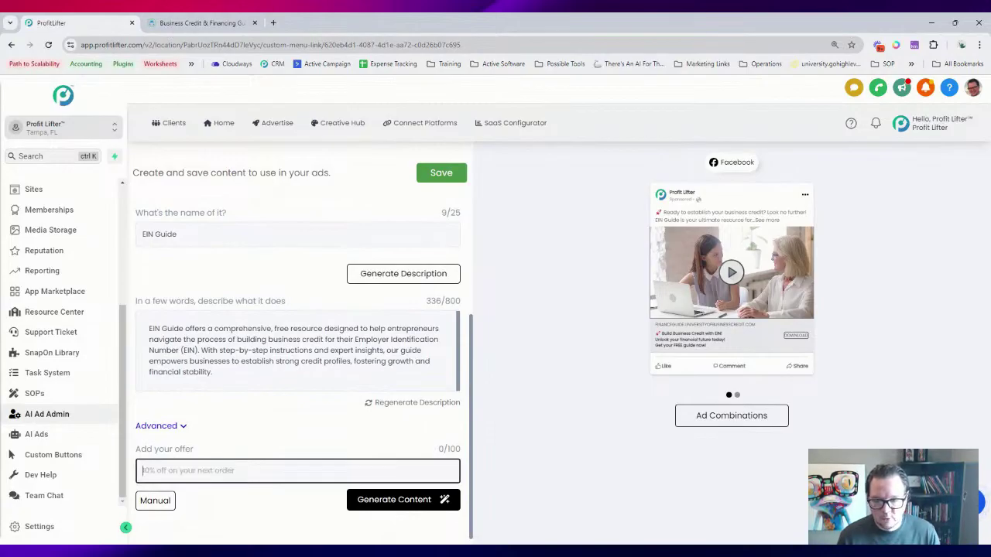
click(174, 426)
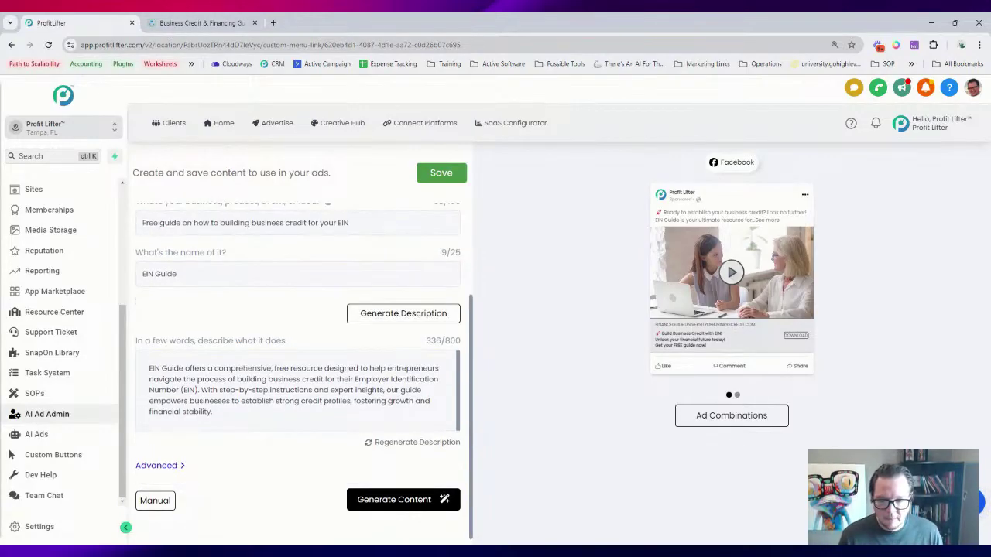
- Generate new AI ad content for the EIN Guide creative from the entered business details
click(413, 501)
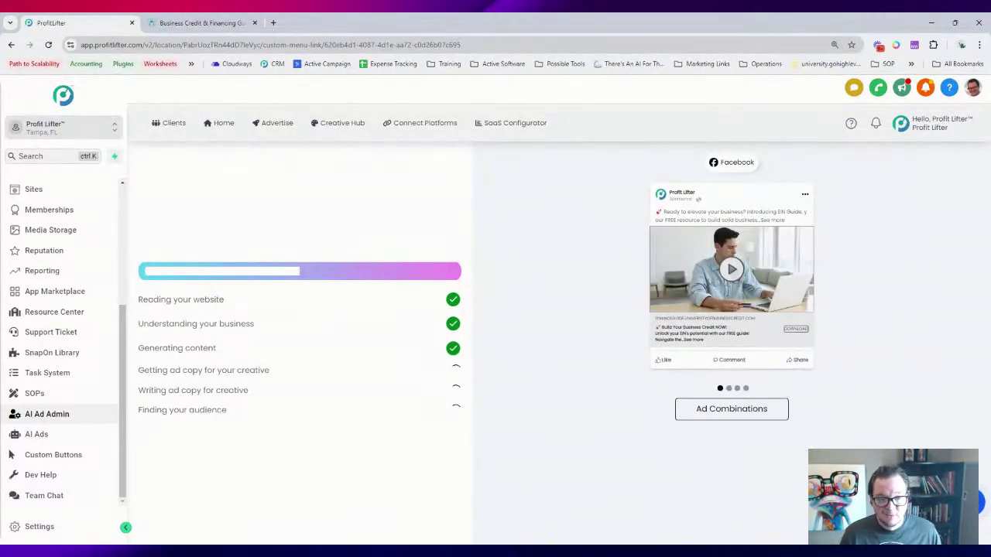
click(728, 272)
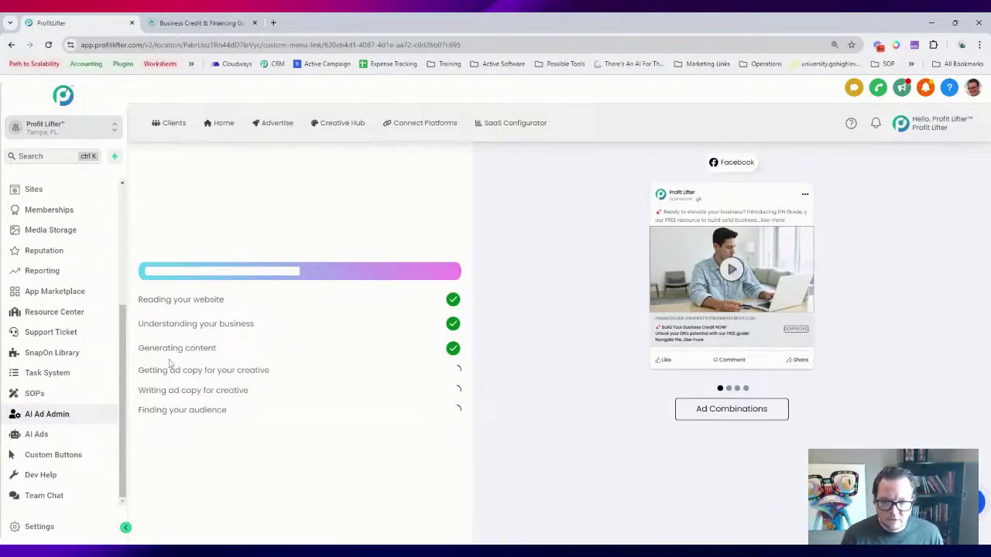
drag(138, 370, 269, 371)
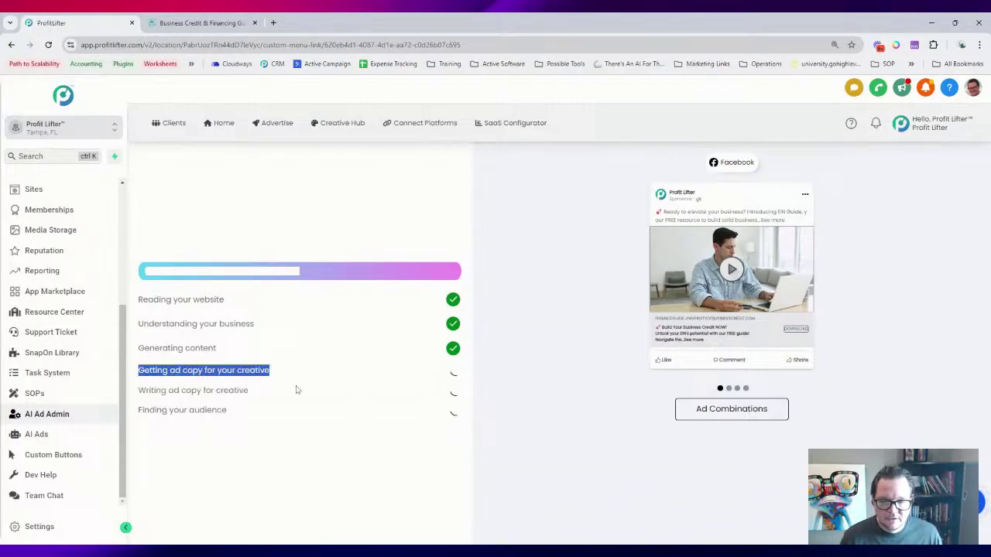
key(ctrl+plus)
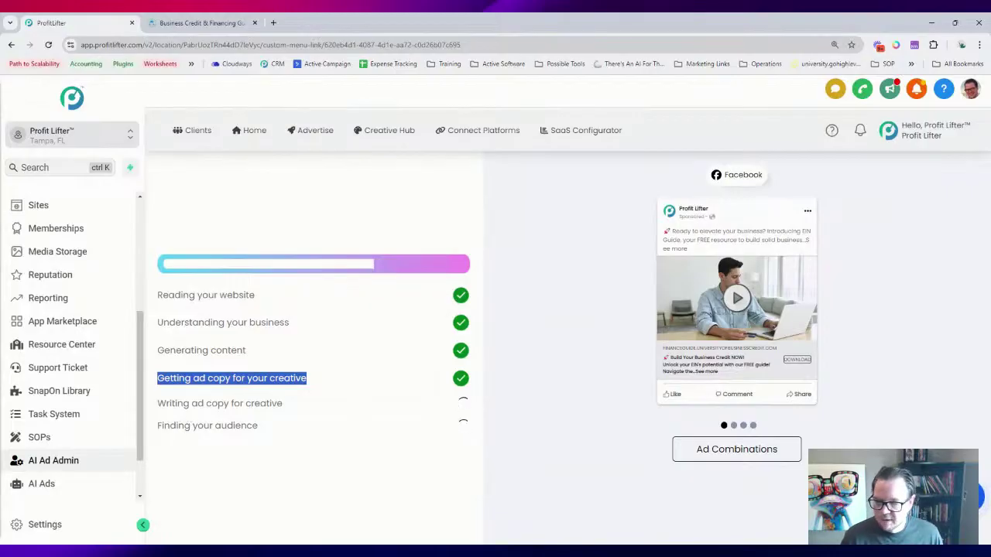
key(ctrl+plus)
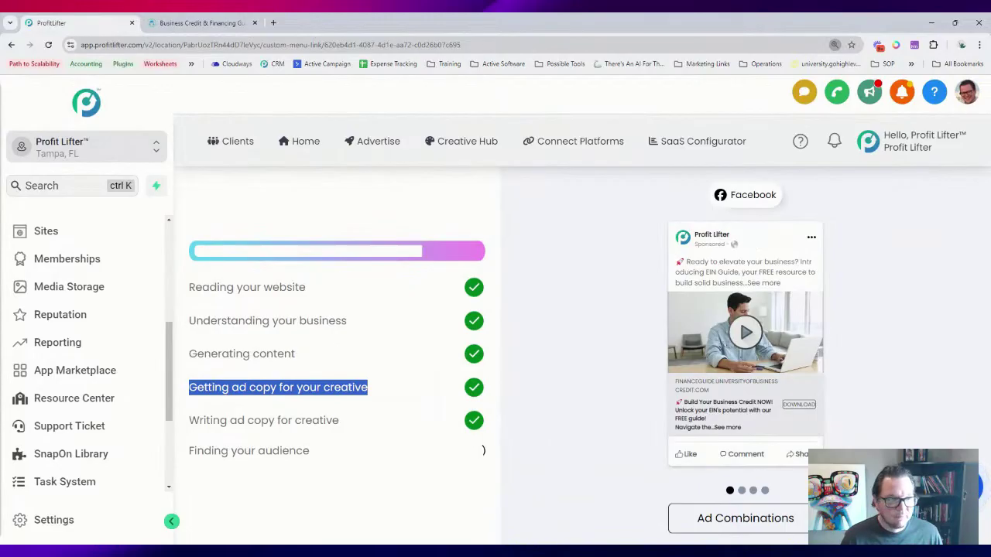
key(ctrl+minus)
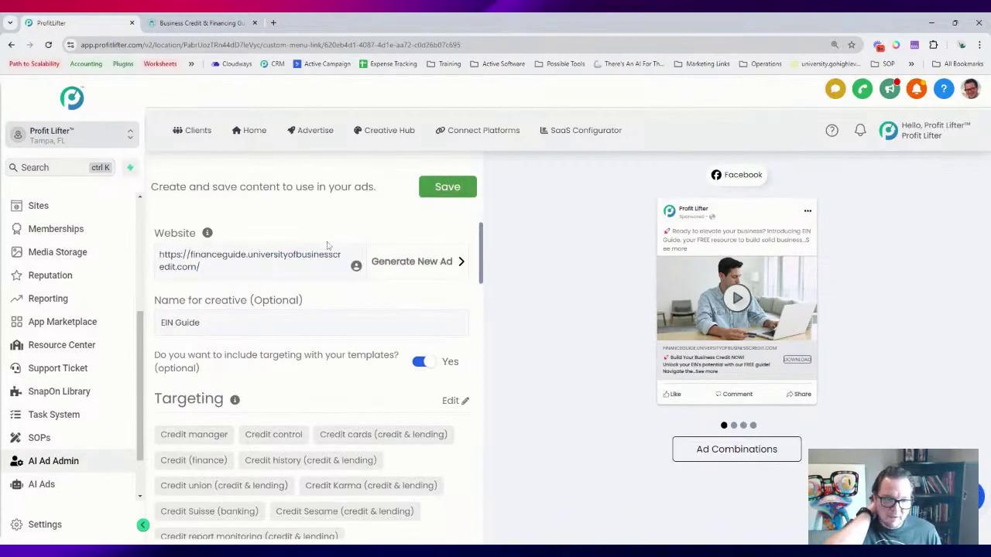
- Open the creative's targeting for editing and clear all of its AI-selected interests and job titles
scroll(325, 247, down, 10)
scroll(328, 269, down, 5)
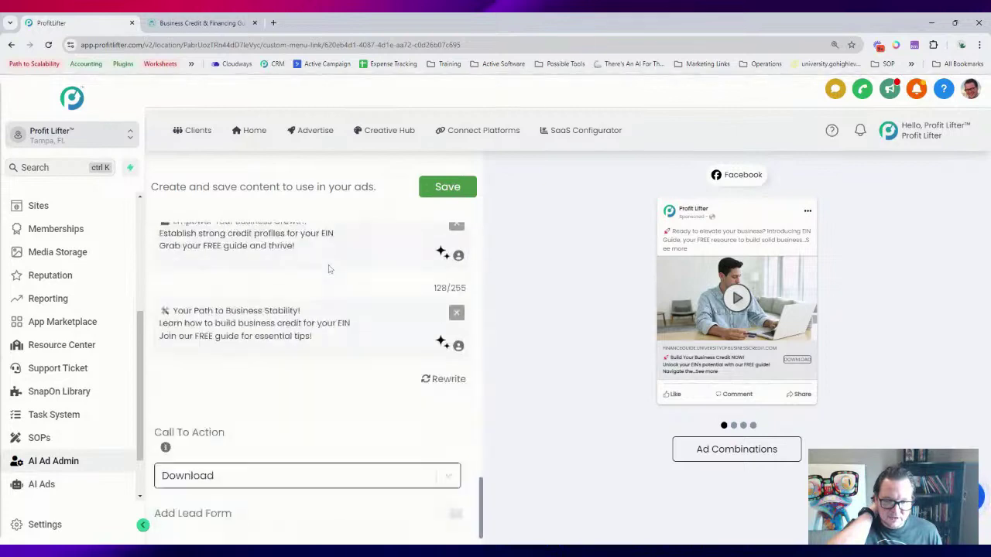
scroll(328, 269, up, 15)
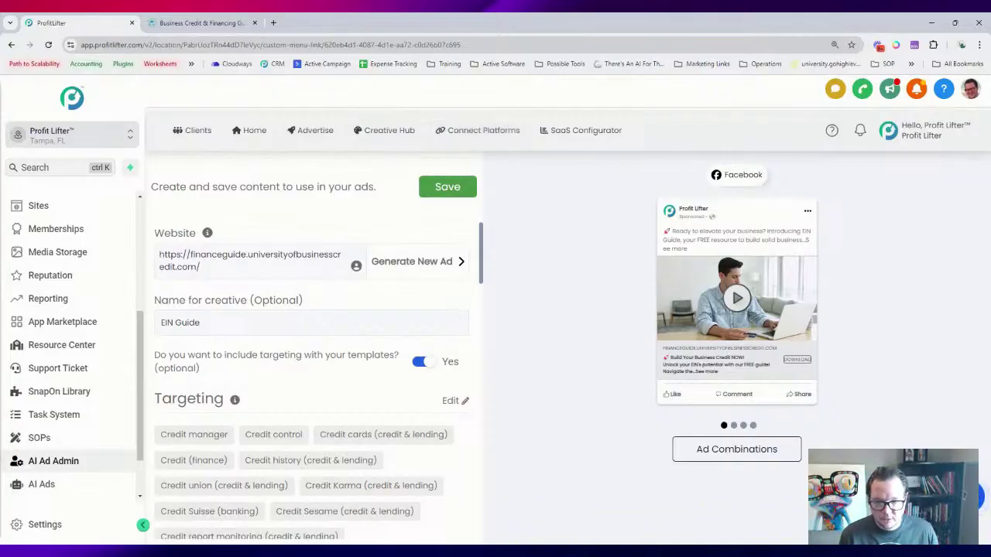
scroll(245, 308, down, 1)
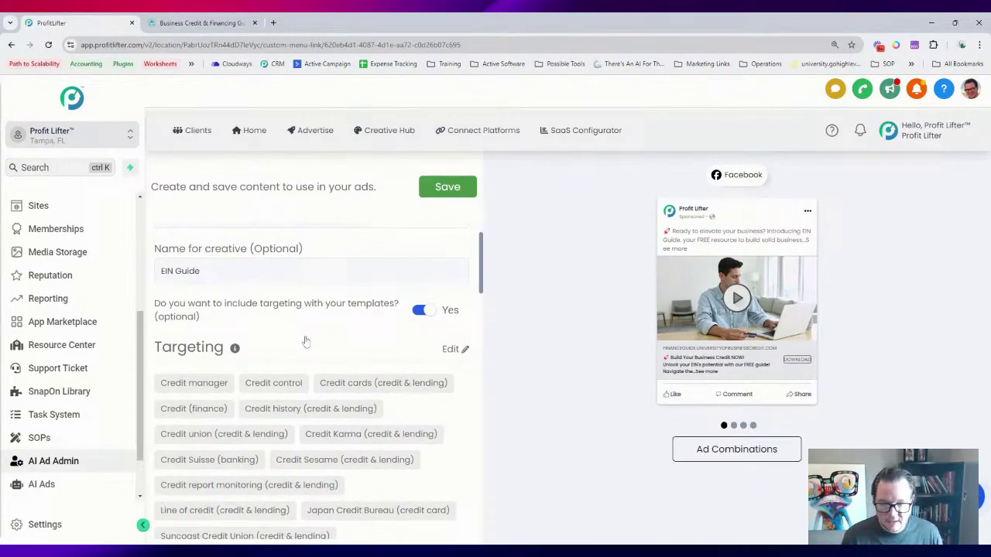
scroll(302, 343, down, 2)
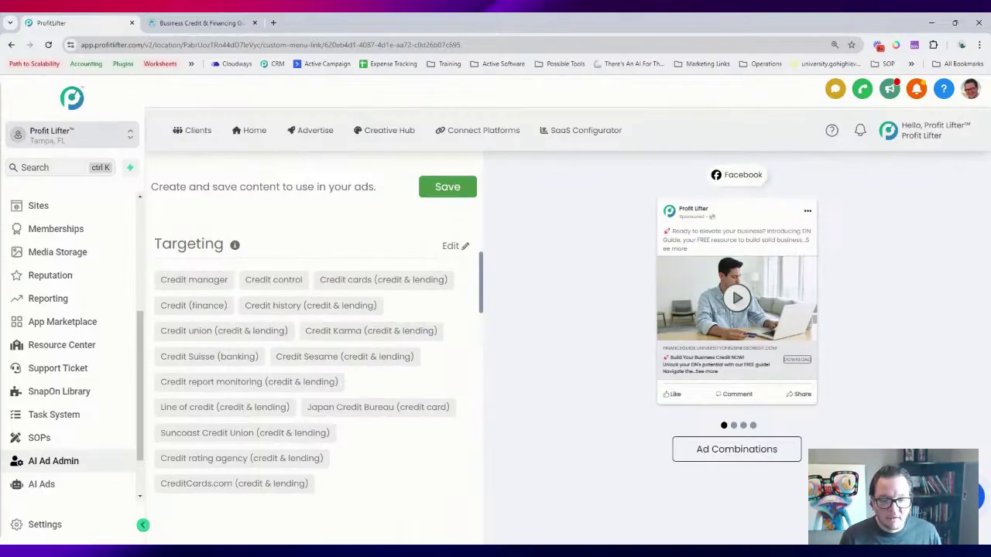
click(455, 247)
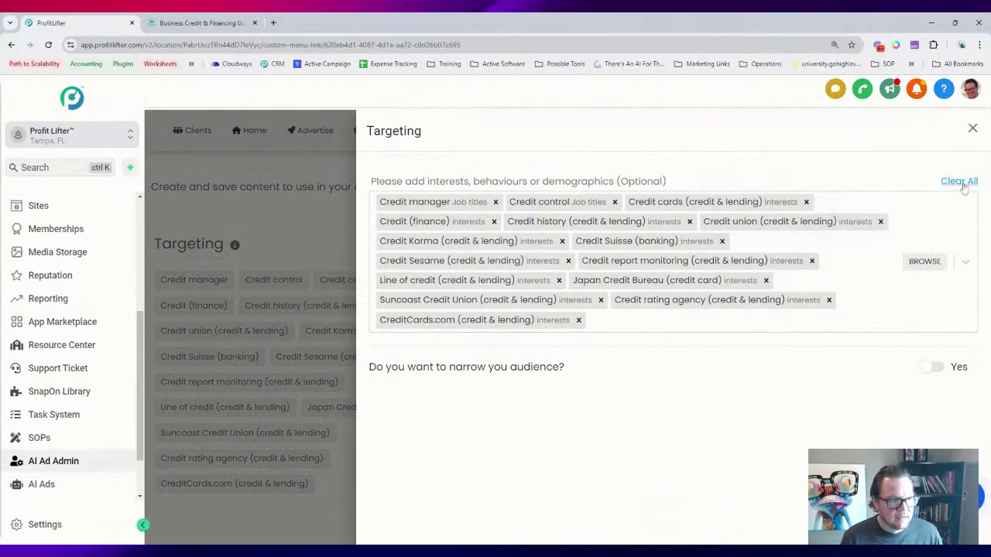
click(960, 181)
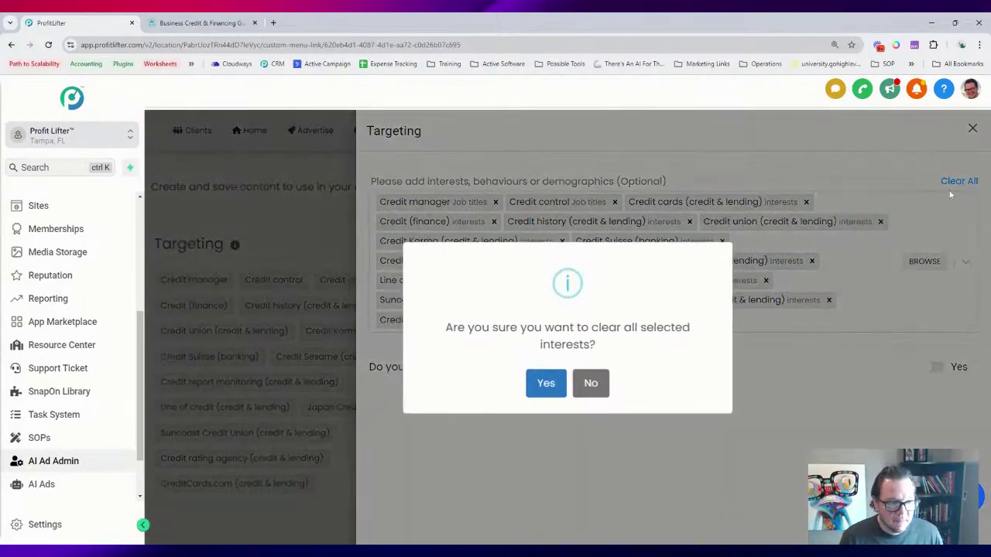
click(546, 383)
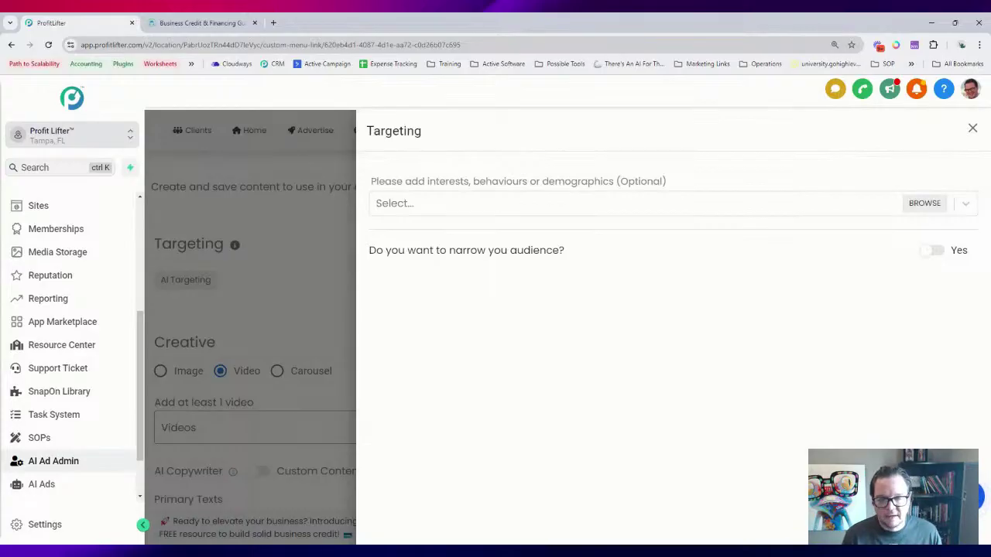
- Search the targeting options for "Small" and add the Small business owners behavior
click(476, 206)
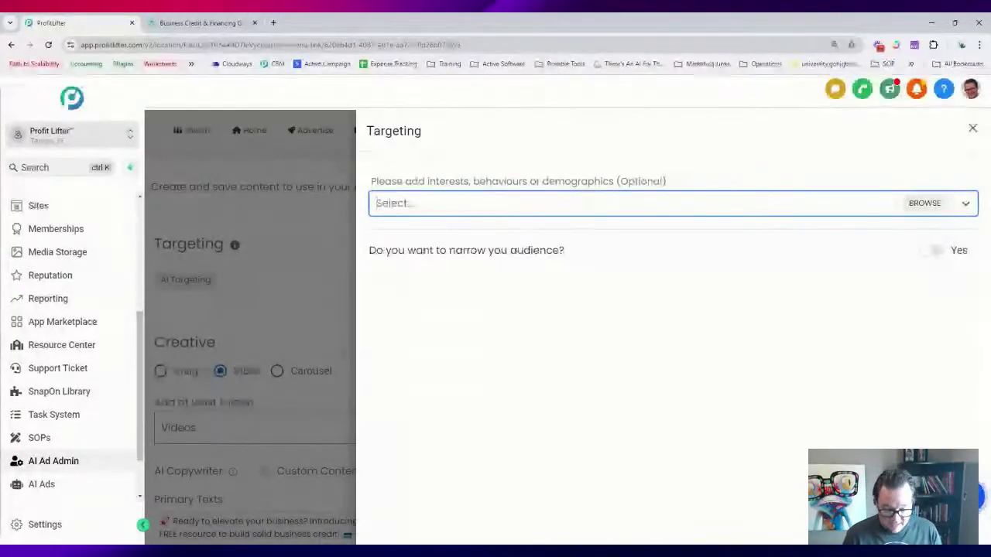
text(Small)
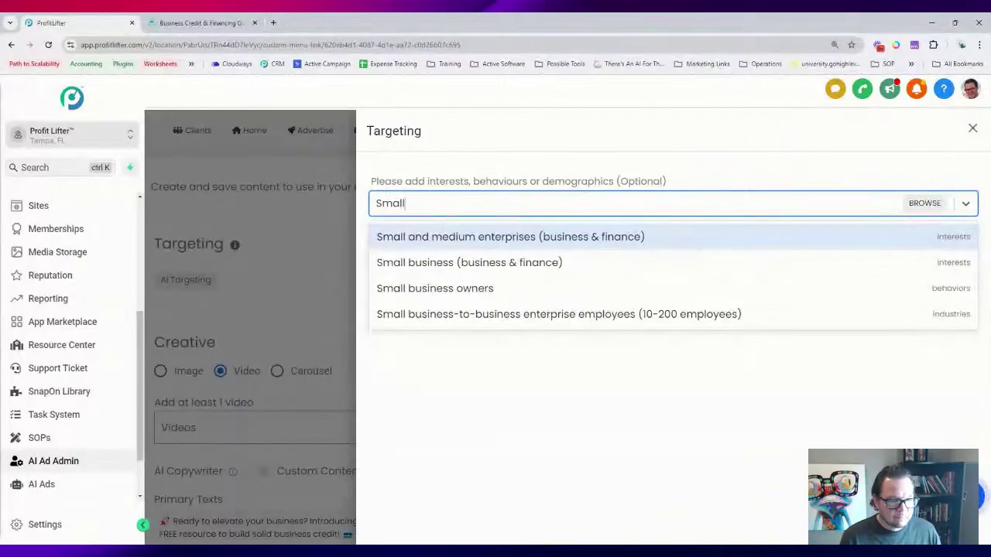
click(447, 288)
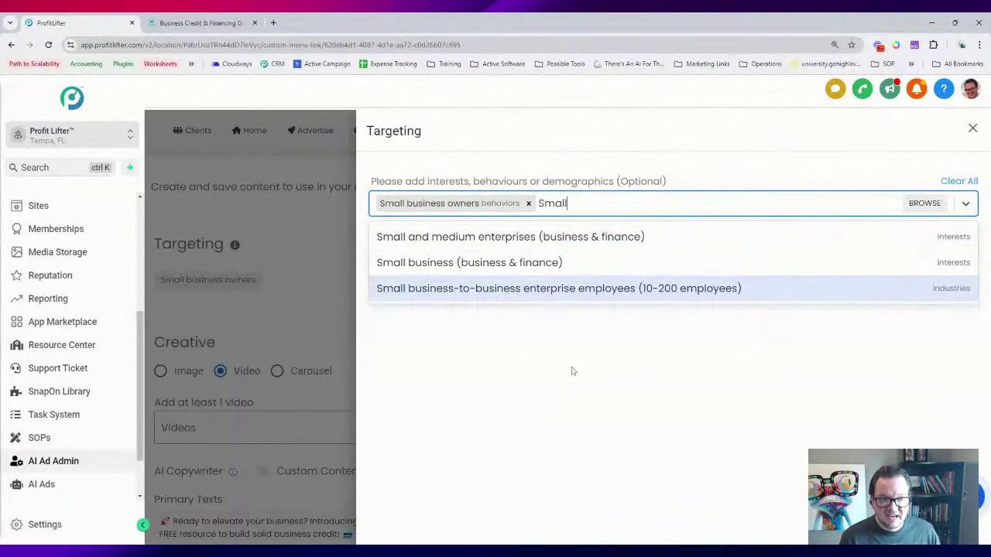
key(ctrl+a)
key(BackSpace)
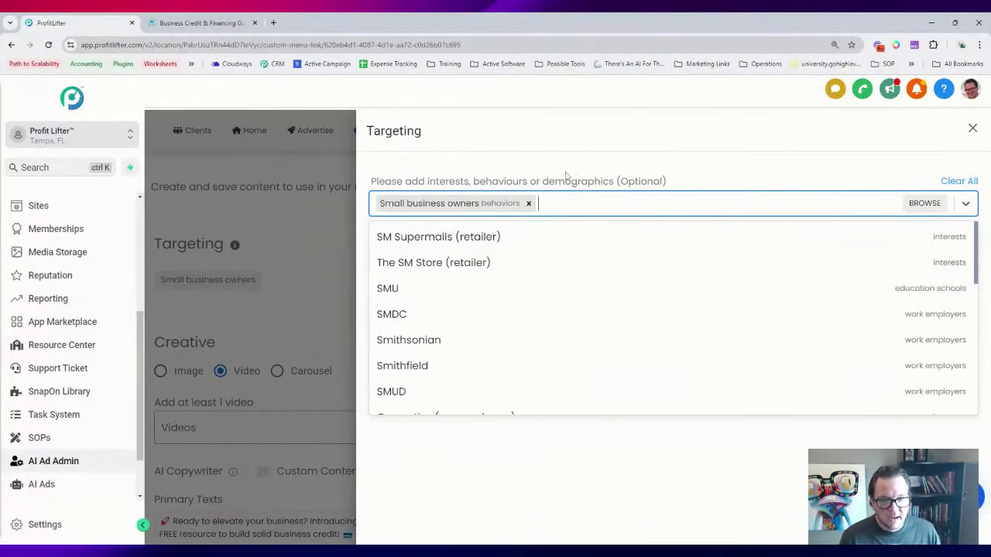
click(430, 192)
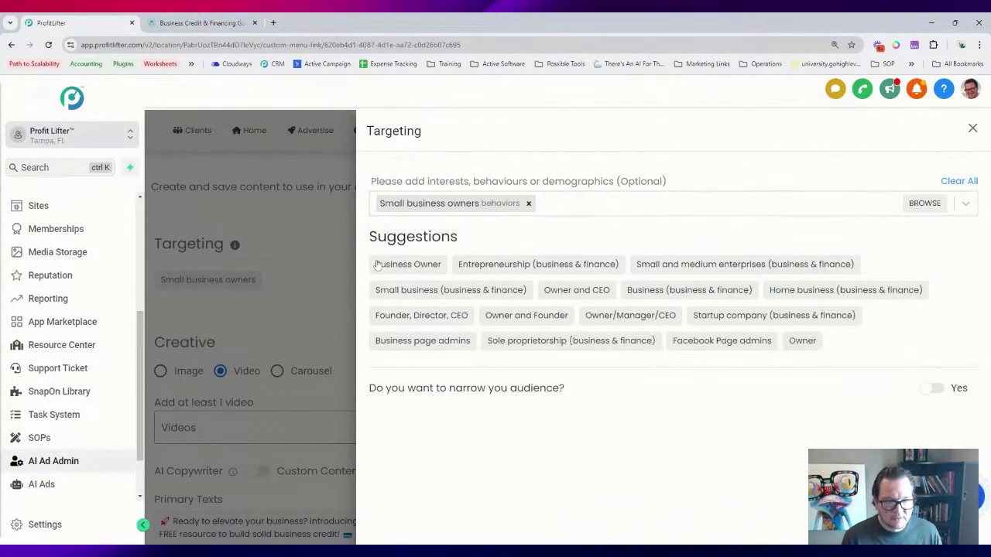
- Add the suggested audiences Business Owner, Entrepreneurship (business & finance), Owner and CEO, and Small business (business & finance) to the targeting
click(421, 265)
click(518, 266)
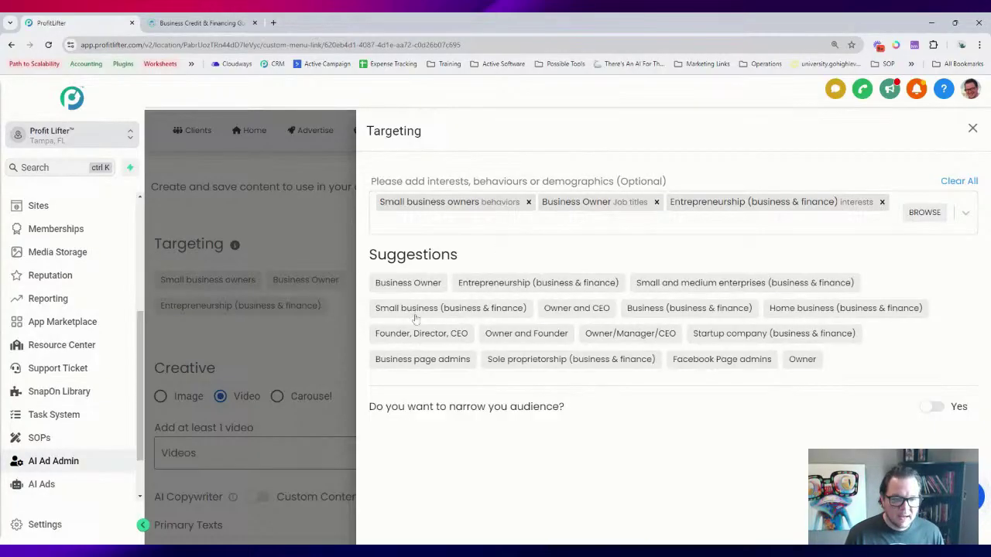
click(563, 312)
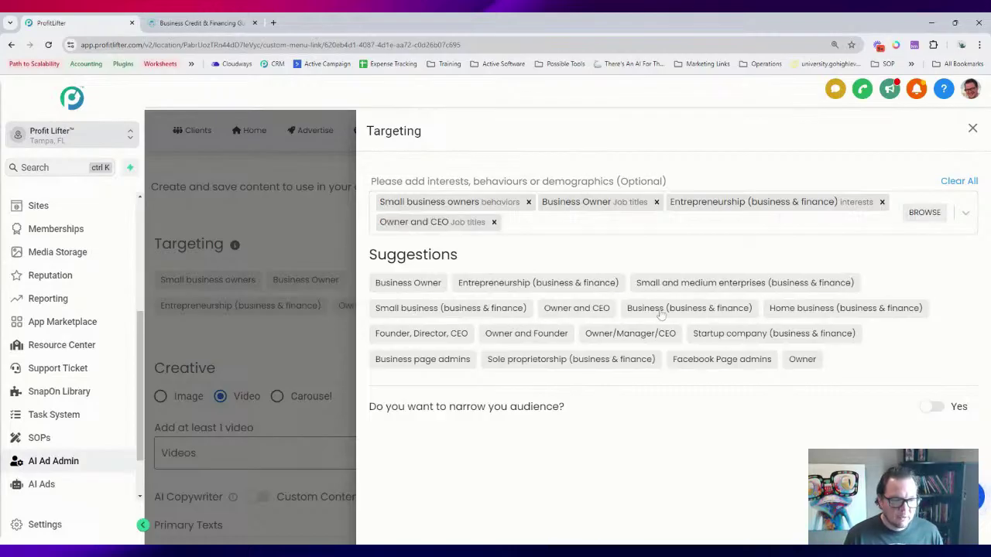
click(420, 309)
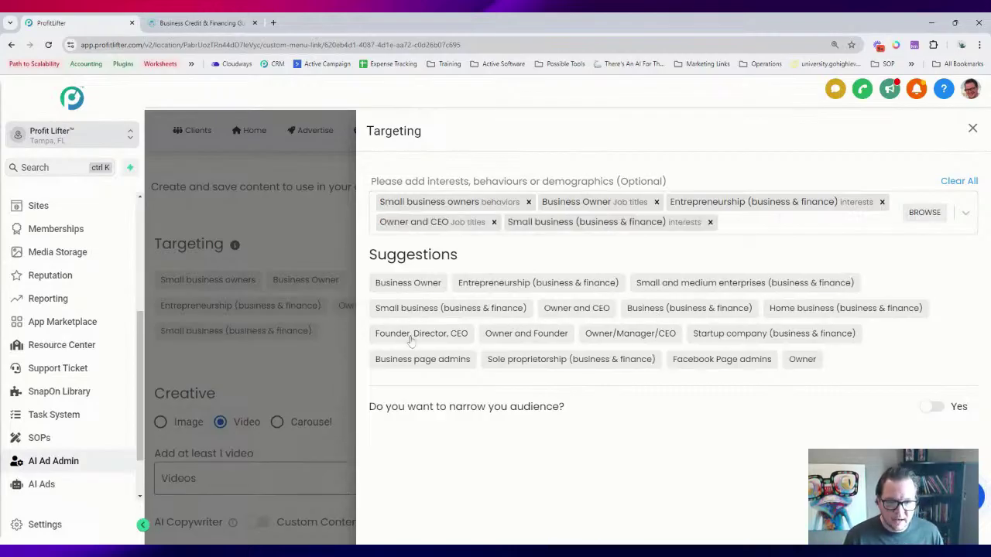
- Add the suggestions Founder, Director, CEO; Owner and Founder; Owner/Manager/CEO; Startup company (business & finance); and Sole proprietorship (business & finance) to the targeting
click(410, 337)
click(532, 334)
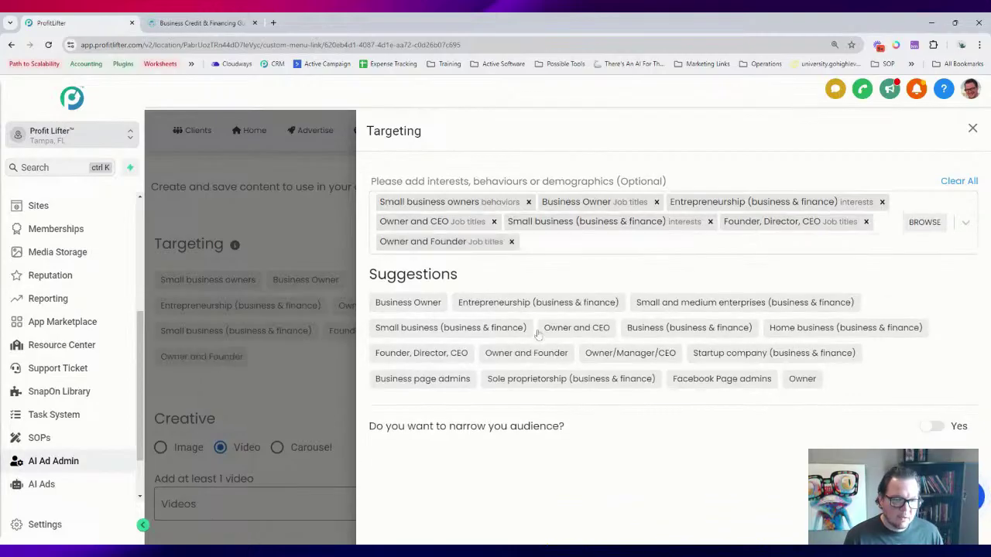
click(626, 353)
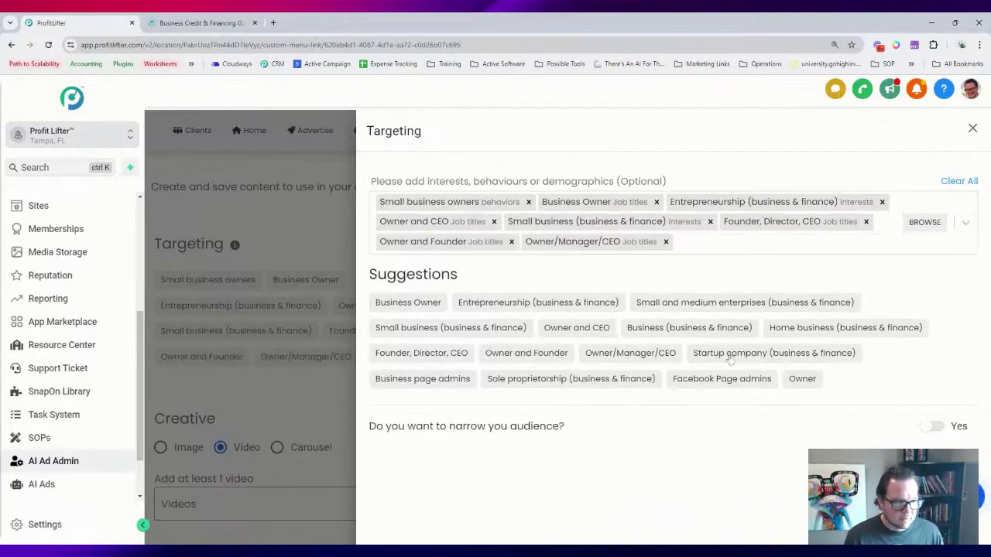
click(730, 358)
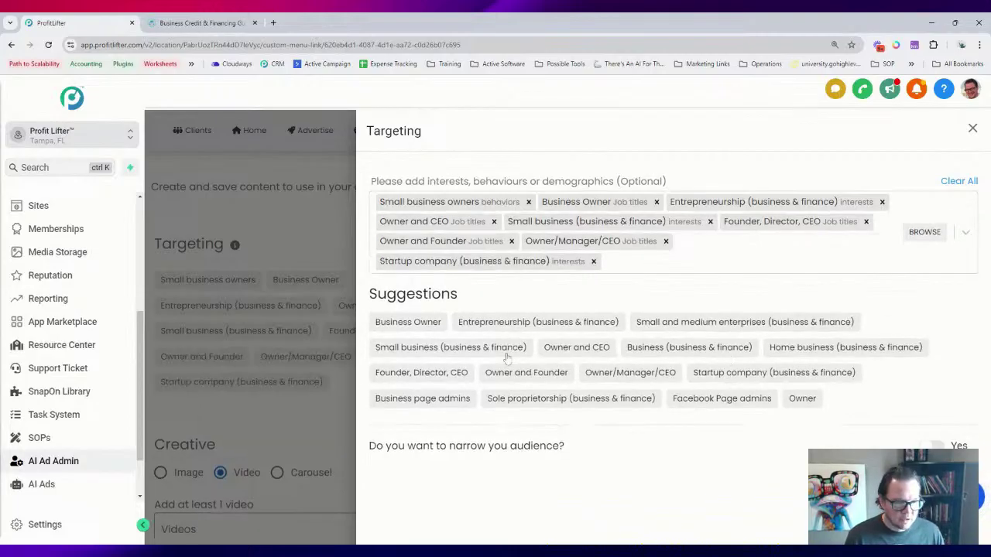
click(537, 401)
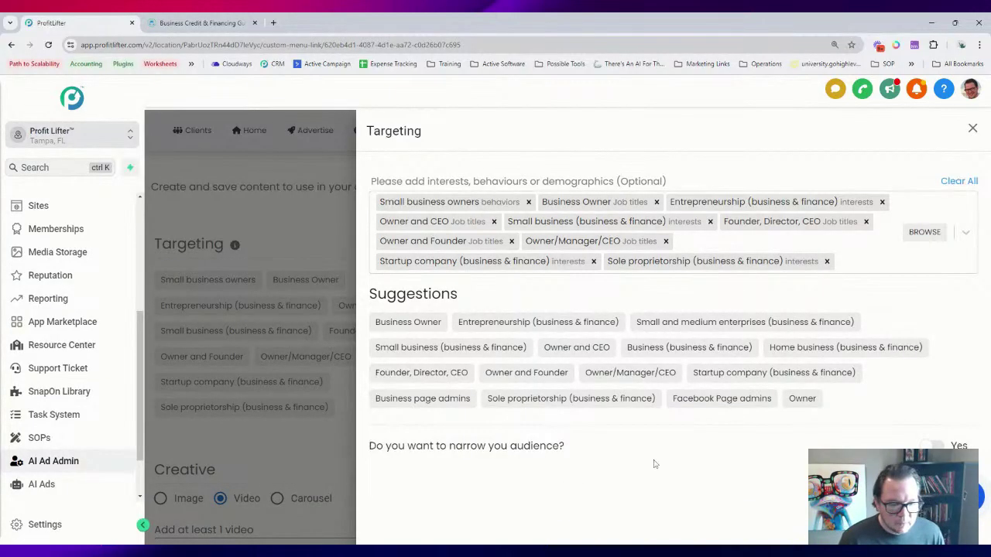
- Turn on audience narrowing for the creative's targeting
click(933, 447)
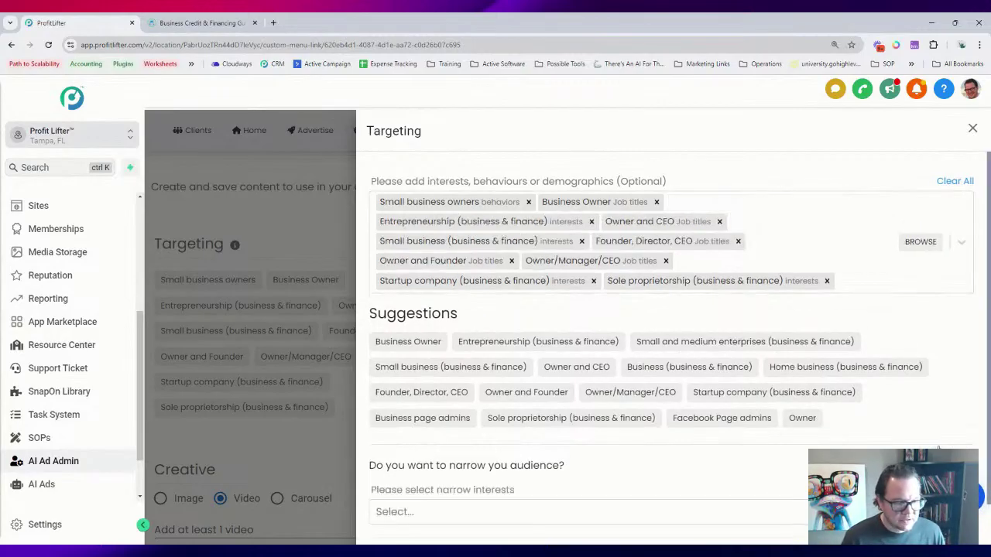
scroll(661, 398, down, 1)
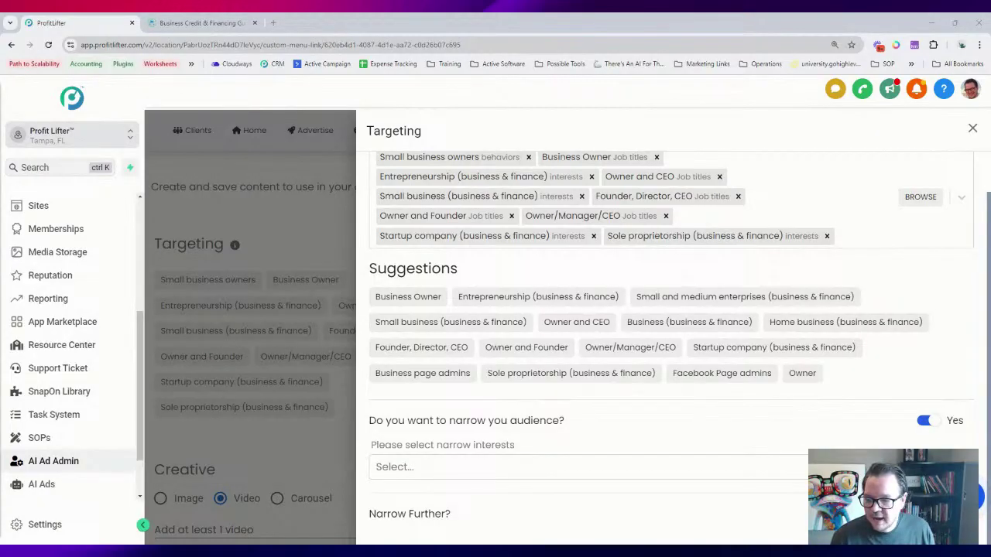
mouse_move(2, 267)
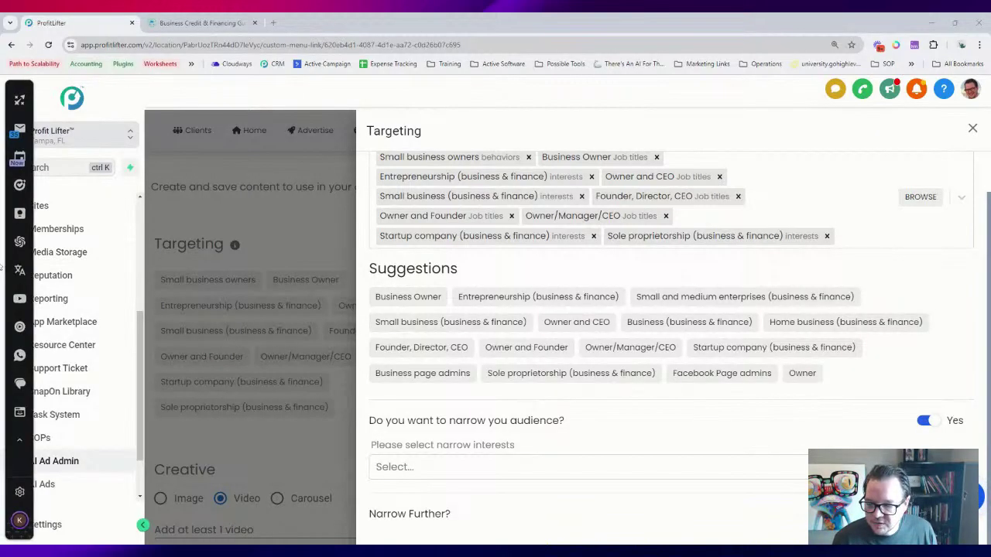
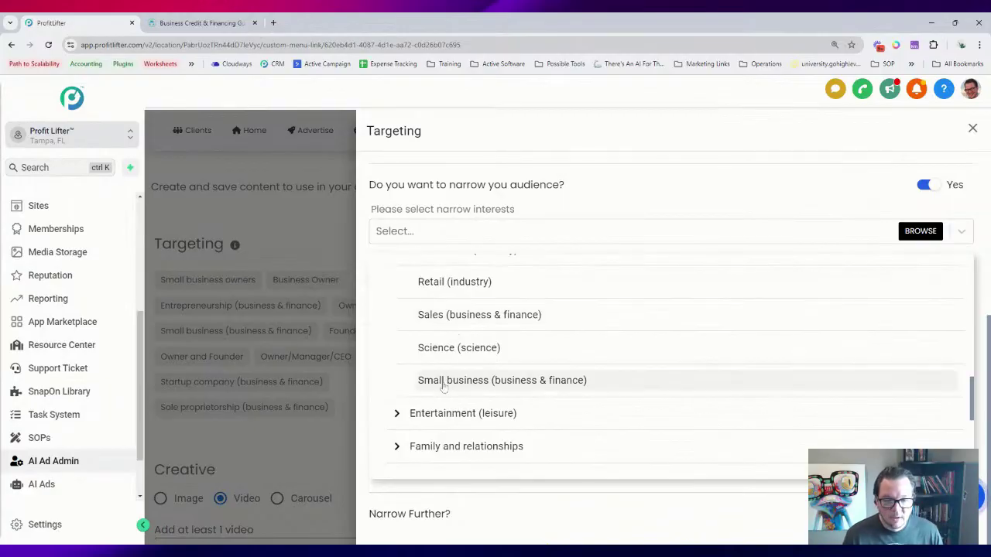
- Look through the business-related interests available for narrowing, including the Personal finance, Online and Design subcategories
click(408, 320)
scroll(409, 325, down, 1)
scroll(409, 325, up, 1)
click(405, 320)
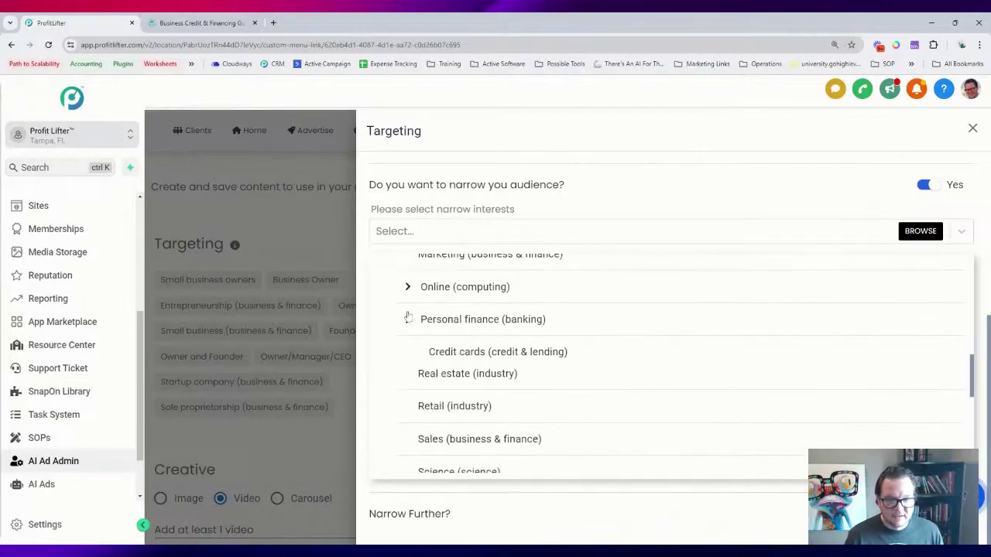
click(407, 286)
scroll(411, 317, down, 1)
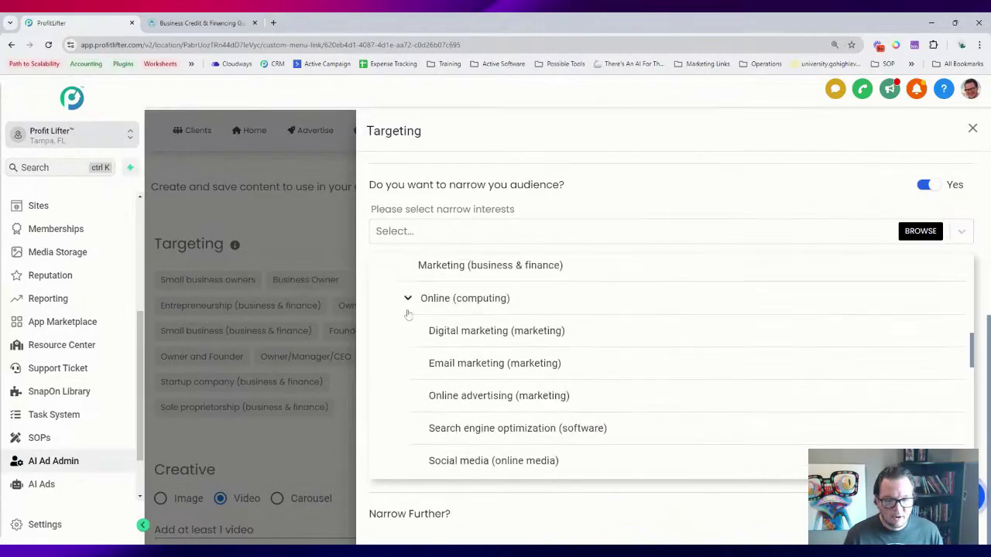
scroll(406, 329, up, 3)
click(407, 339)
scroll(454, 325, up, 5)
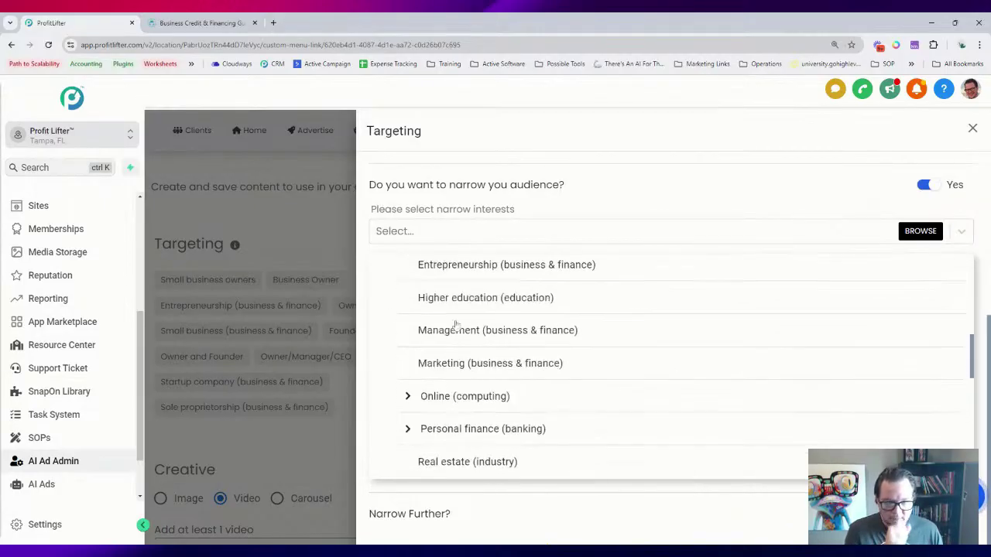
click(408, 315)
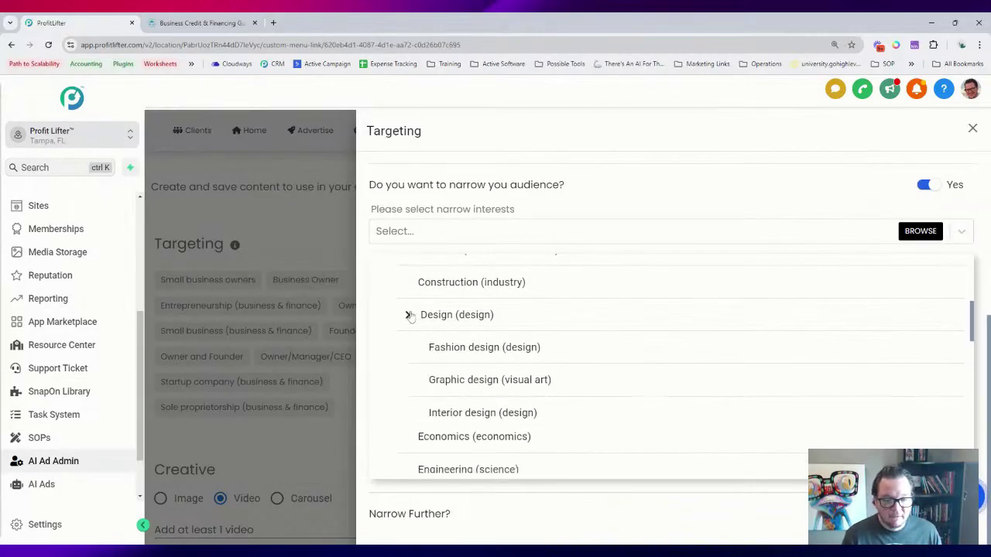
click(408, 315)
scroll(439, 344, up, 4)
scroll(439, 344, up, 2)
scroll(469, 323, down, 10)
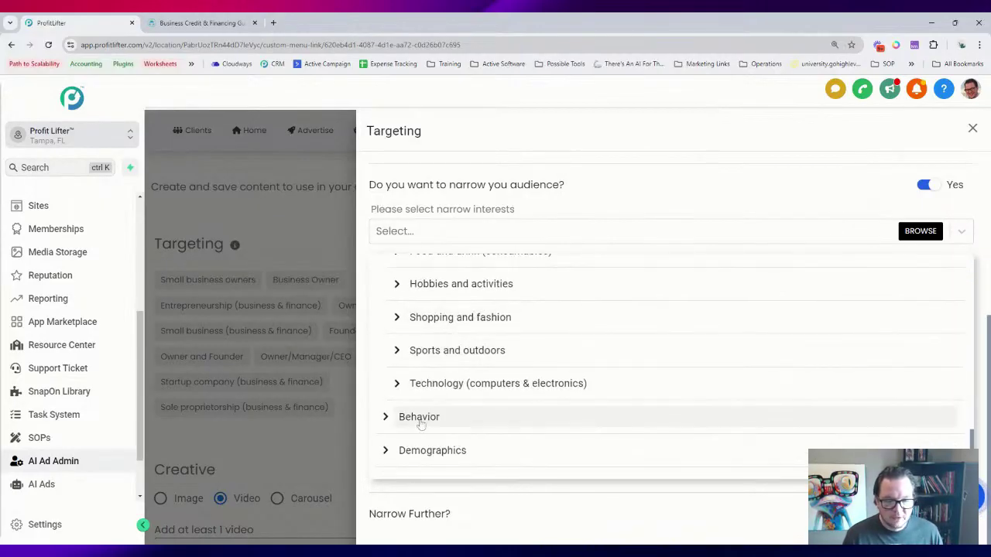
- Try narrowing the audience by the Digital Activities behavior New Active Business (< 24 months), and remove it again
click(418, 418)
scroll(456, 282, down, 5)
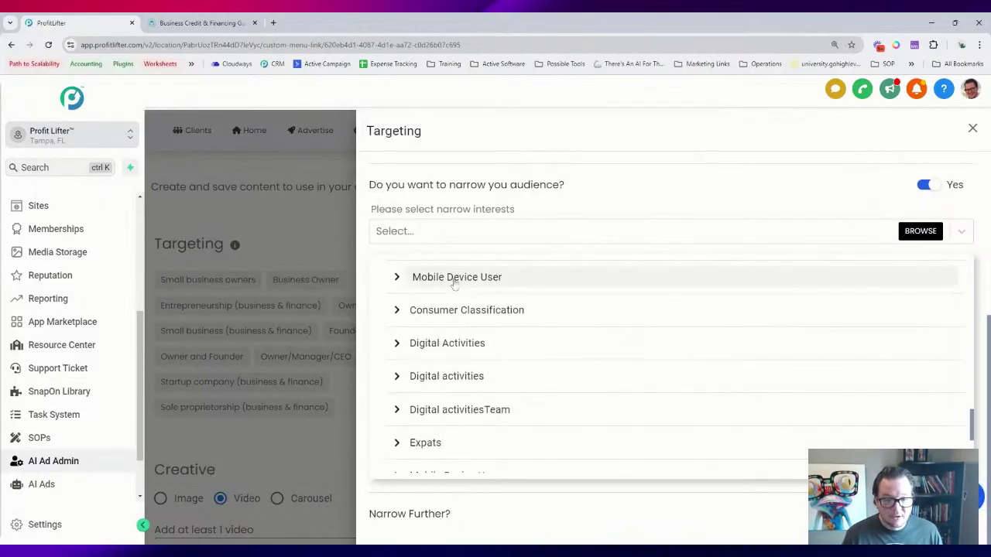
click(451, 344)
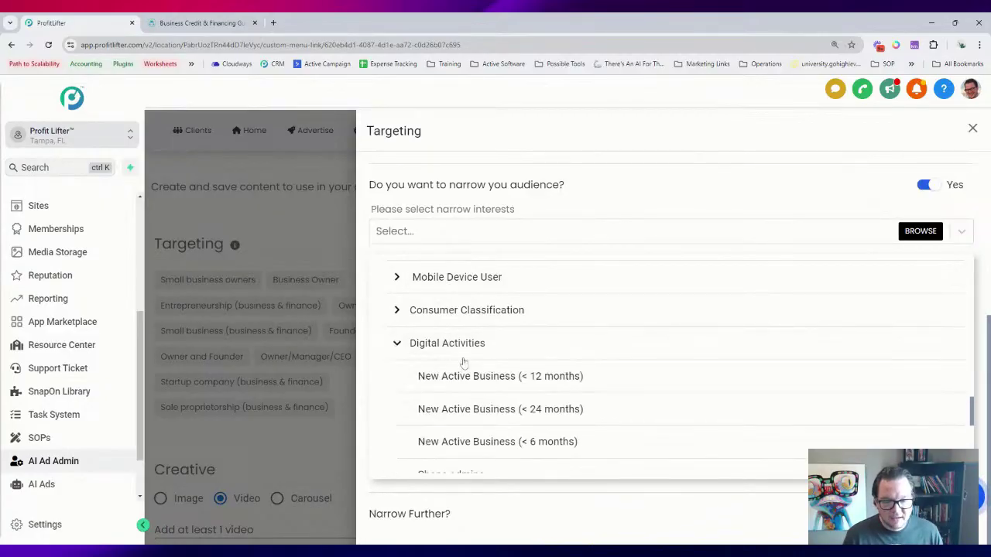
click(458, 409)
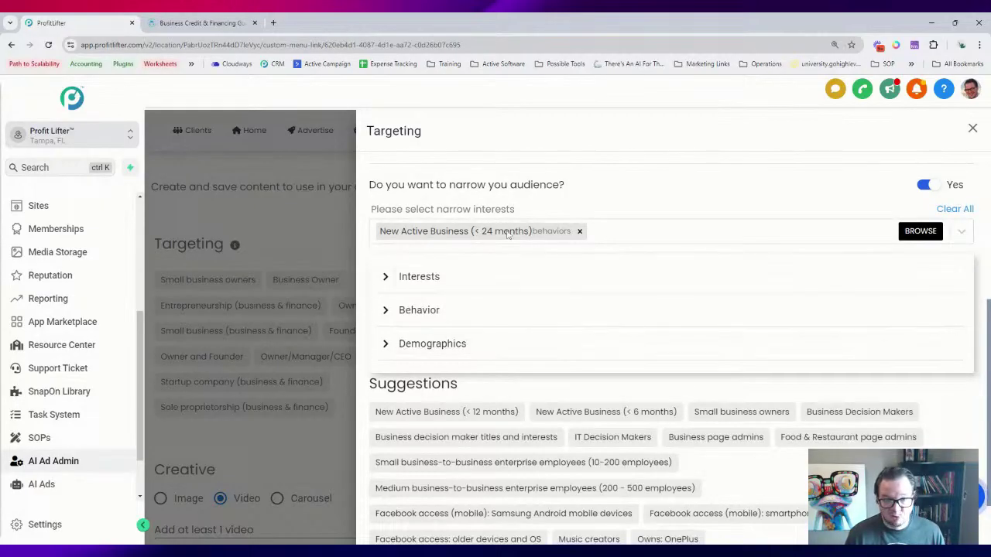
click(579, 230)
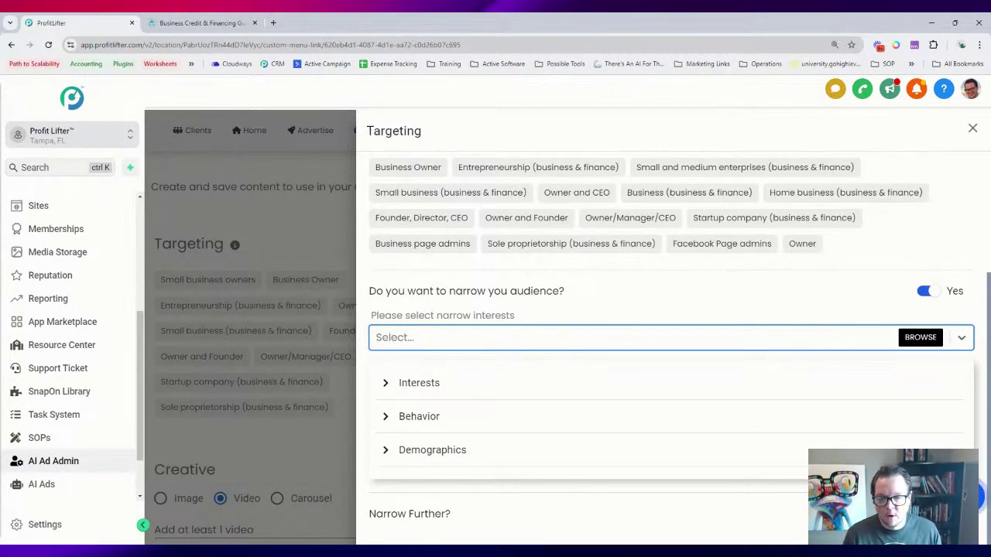
- Turn off audience narrowing and close the targeting editor
click(506, 305)
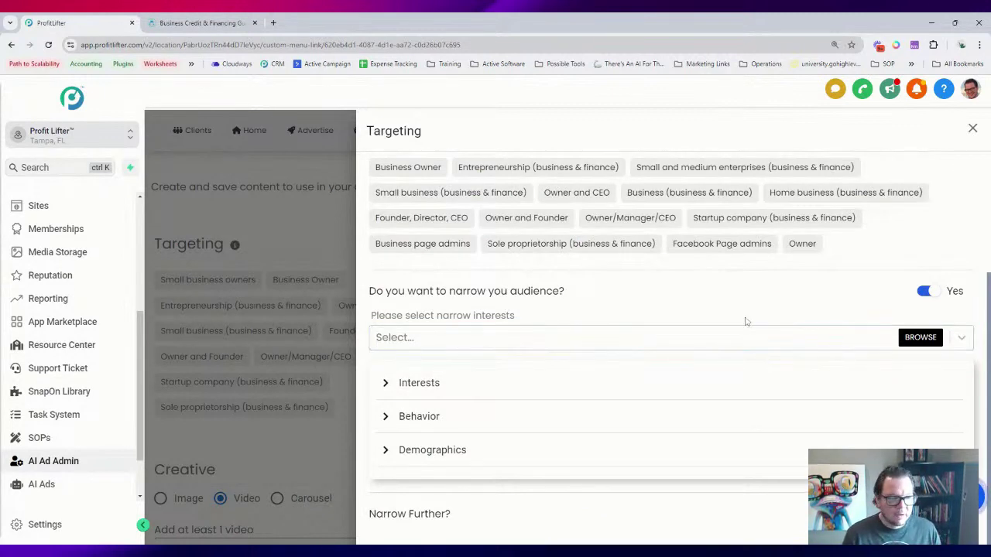
click(963, 340)
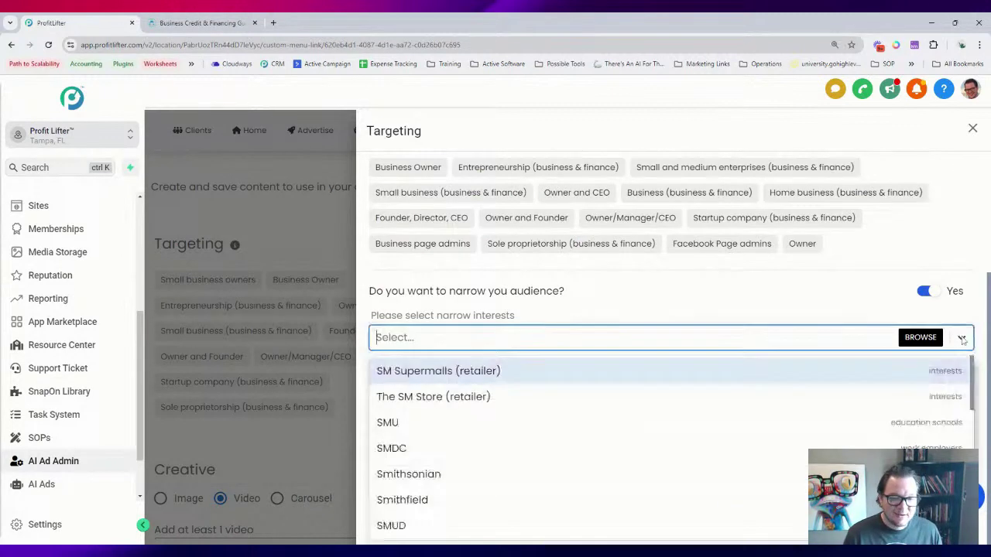
click(658, 286)
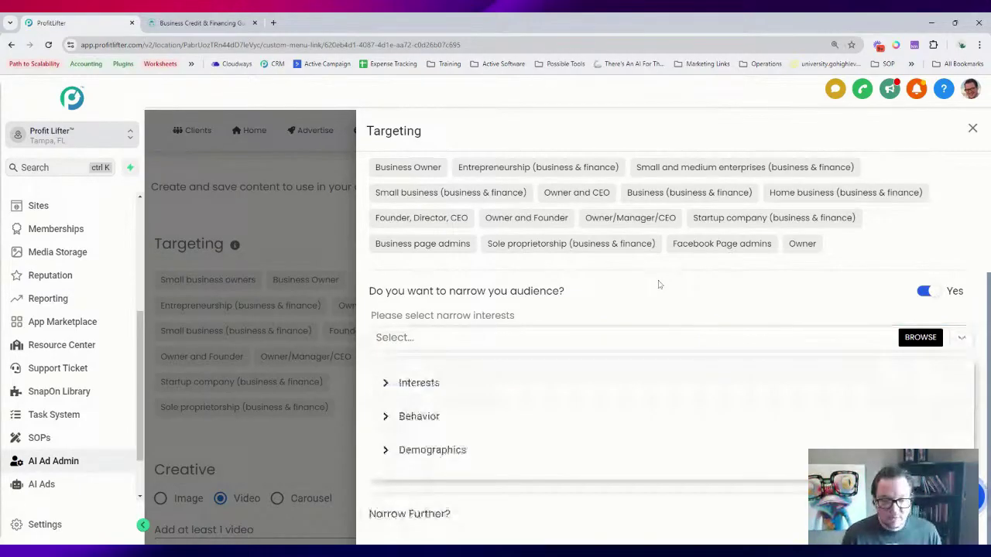
click(924, 291)
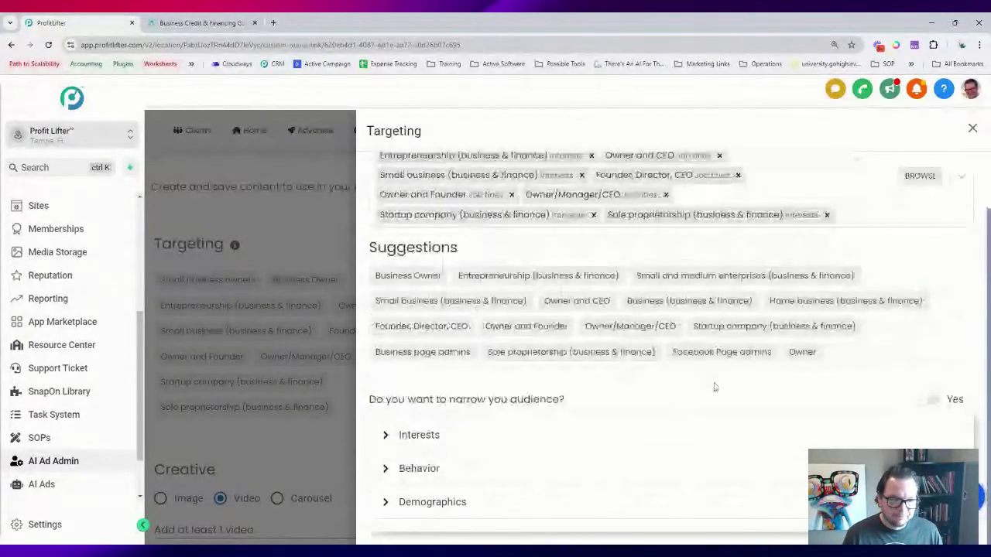
click(972, 128)
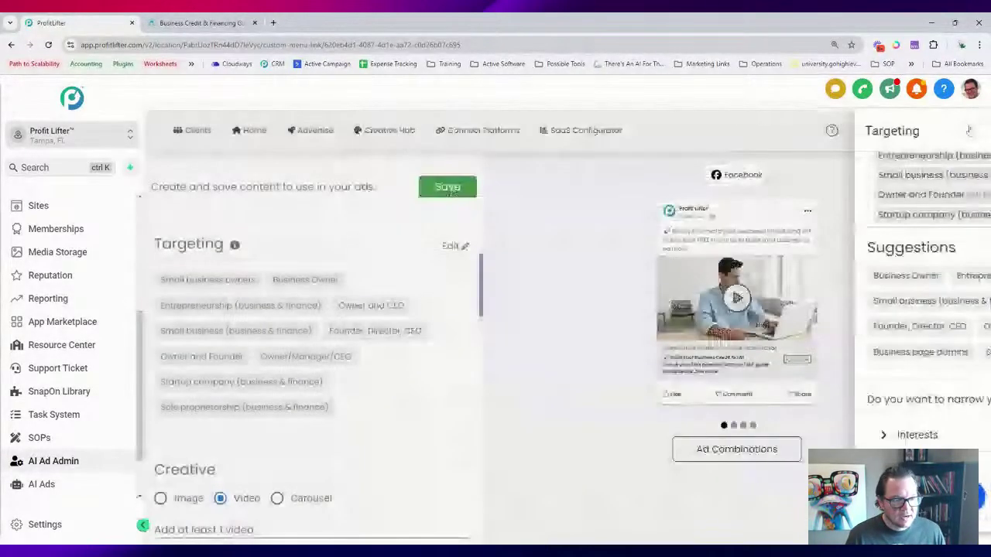
- Check the suggested videos for the creative and close the media picker without choosing one
scroll(427, 325, down, 1)
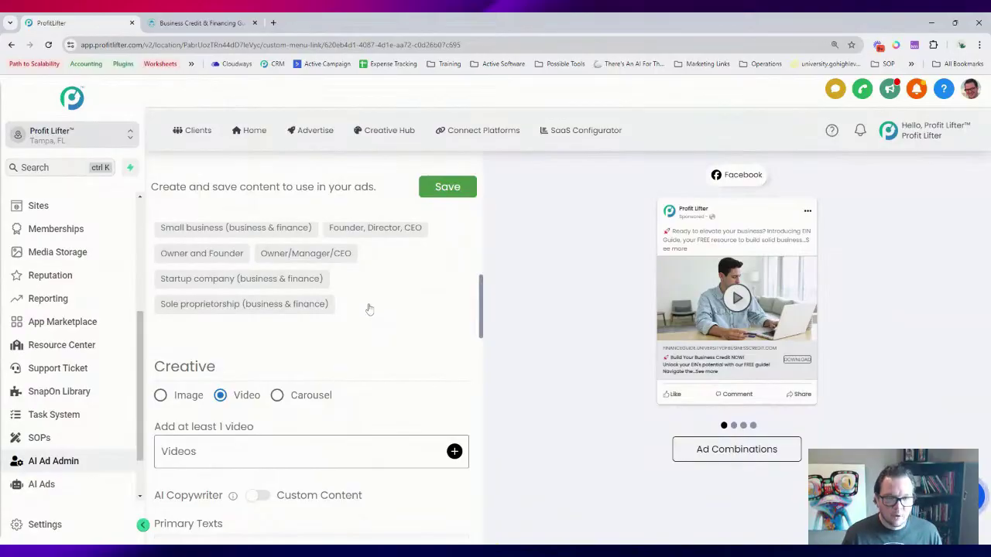
scroll(369, 300, down, 1)
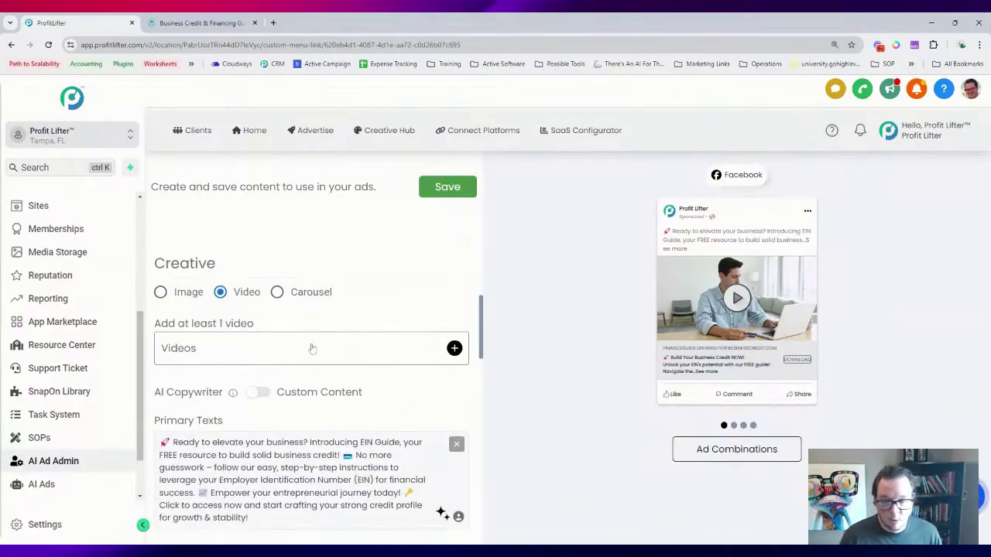
click(312, 349)
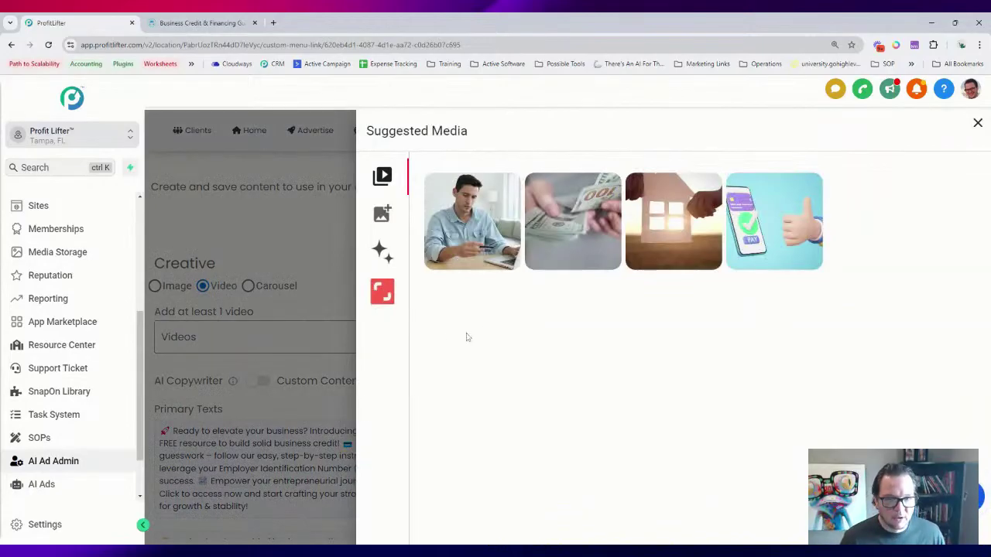
click(221, 362)
scroll(285, 302, up, 3)
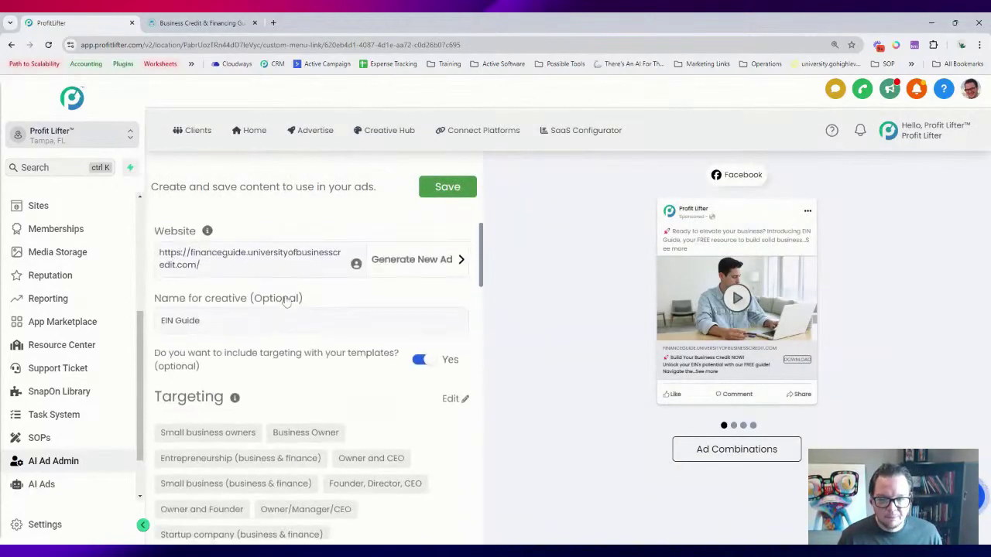
- Switch the creative type to Image and open the suggested images
scroll(200, 352, down, 2)
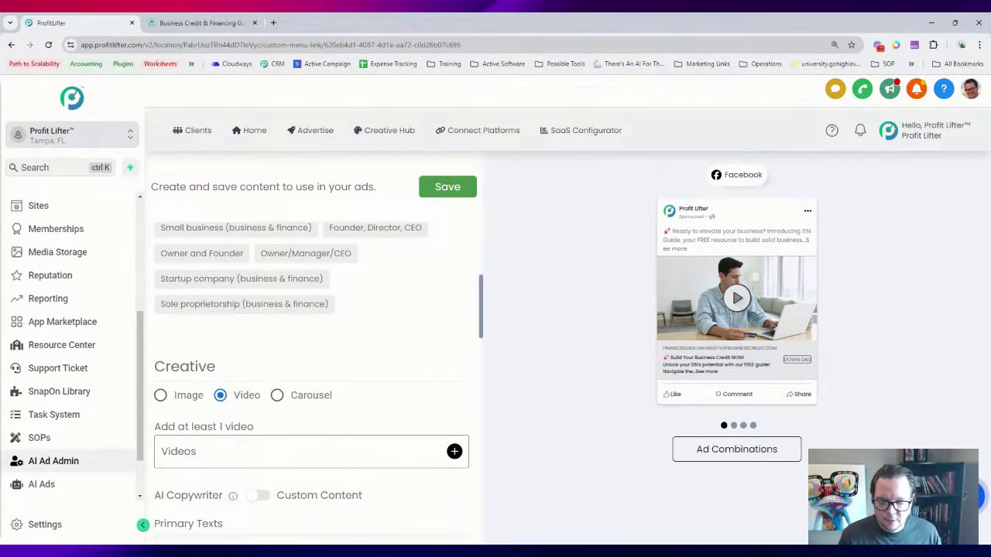
click(183, 397)
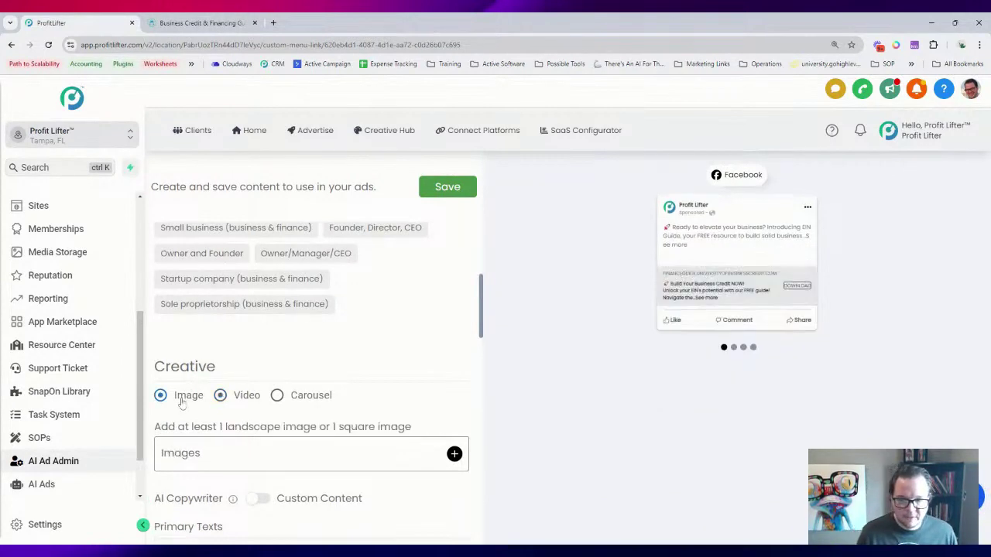
click(199, 460)
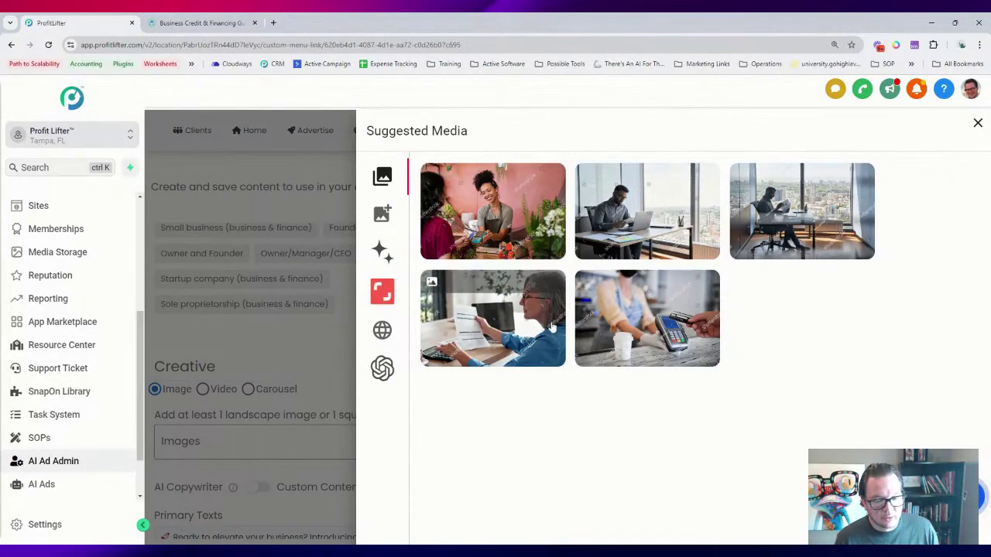
- Try adding the flower shop payment image with a 1.91:1 crop, and remove it from the selection
click(514, 218)
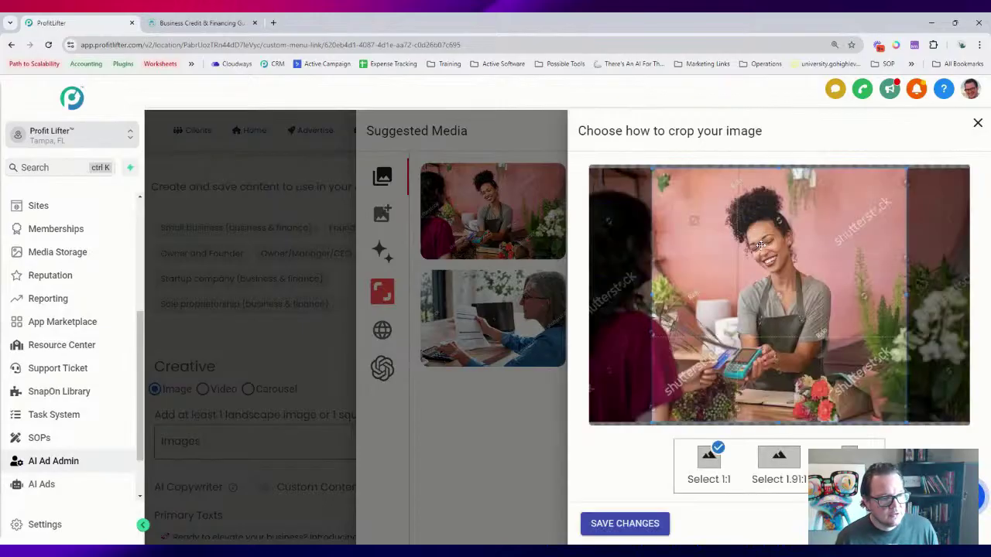
click(789, 476)
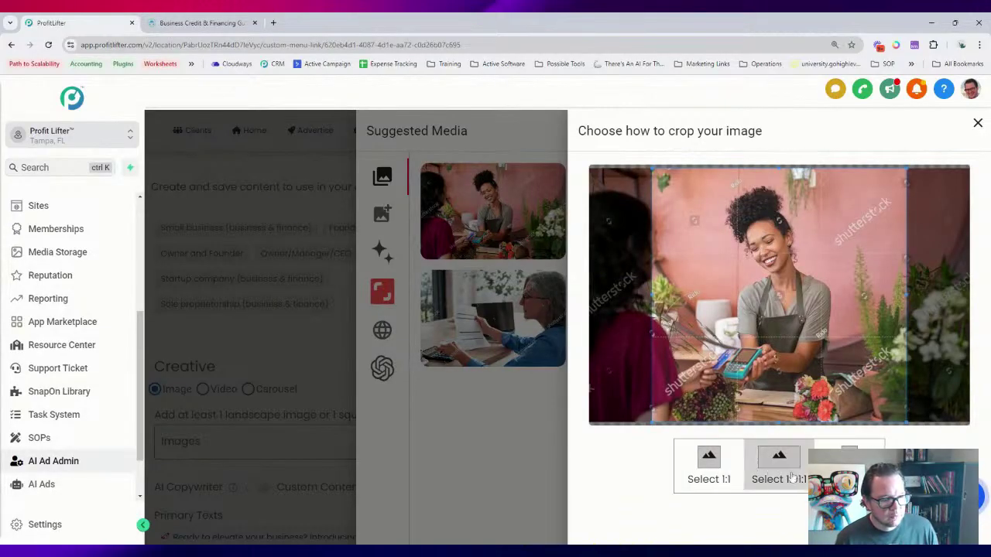
drag(801, 320, 803, 300)
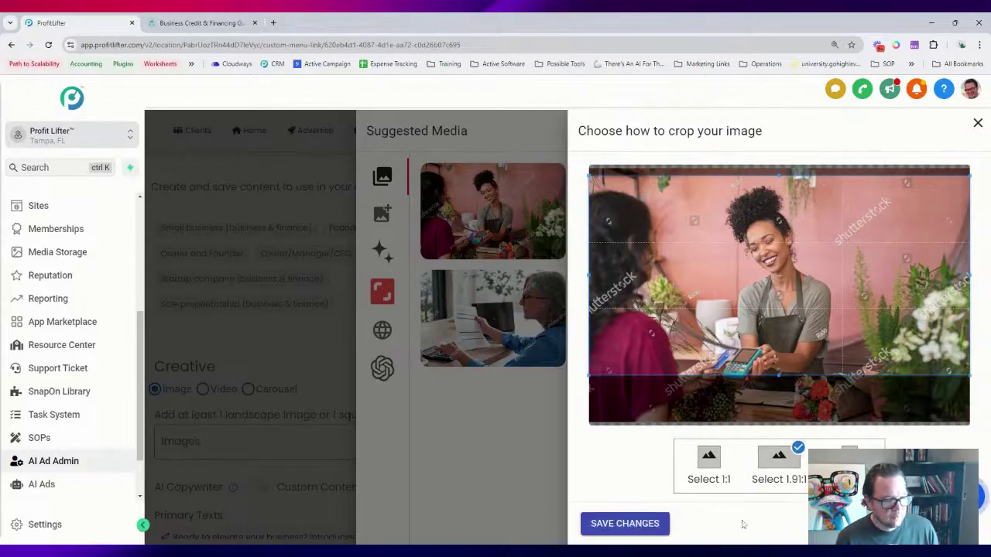
click(648, 523)
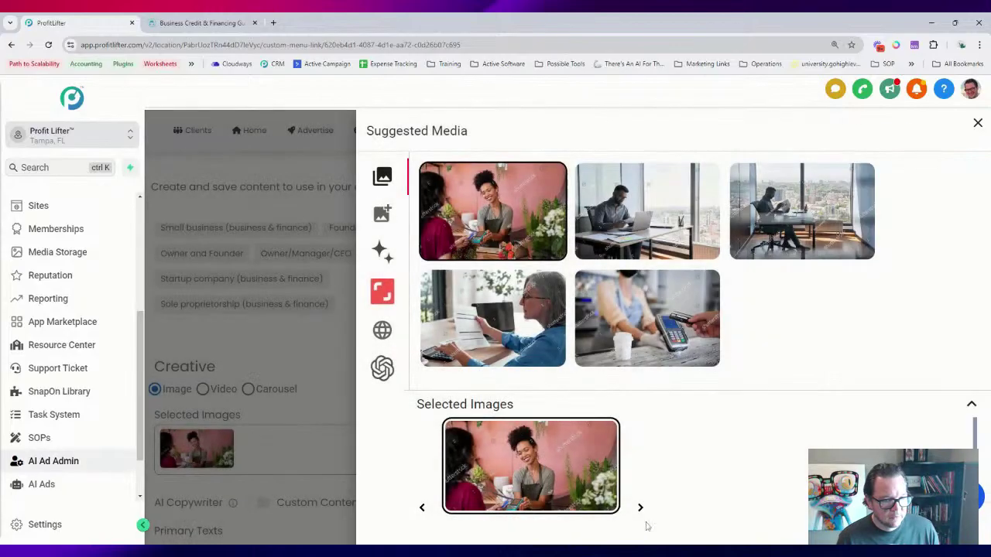
click(527, 228)
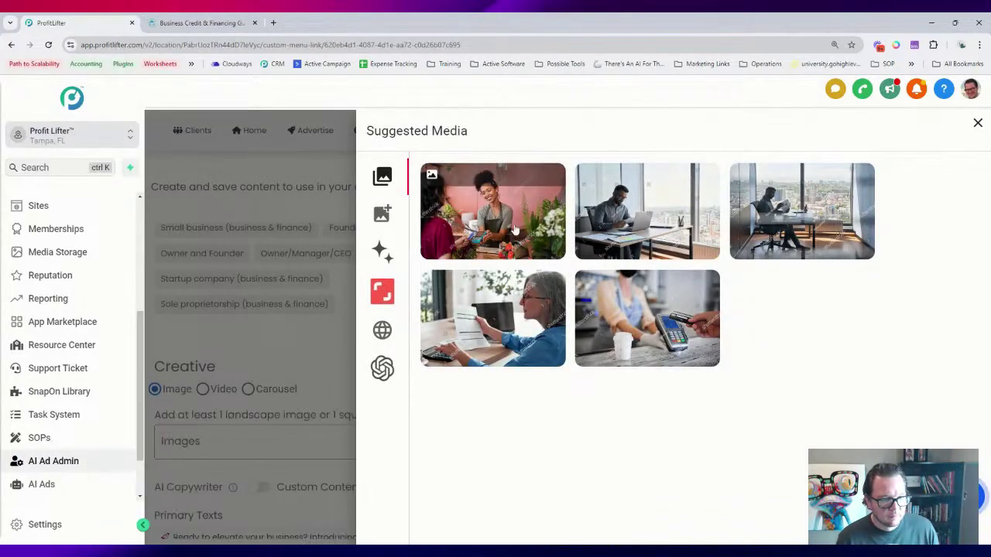
- Add the flower shop payment image to the creative in both the 1:1 square and the vertical crop
click(515, 229)
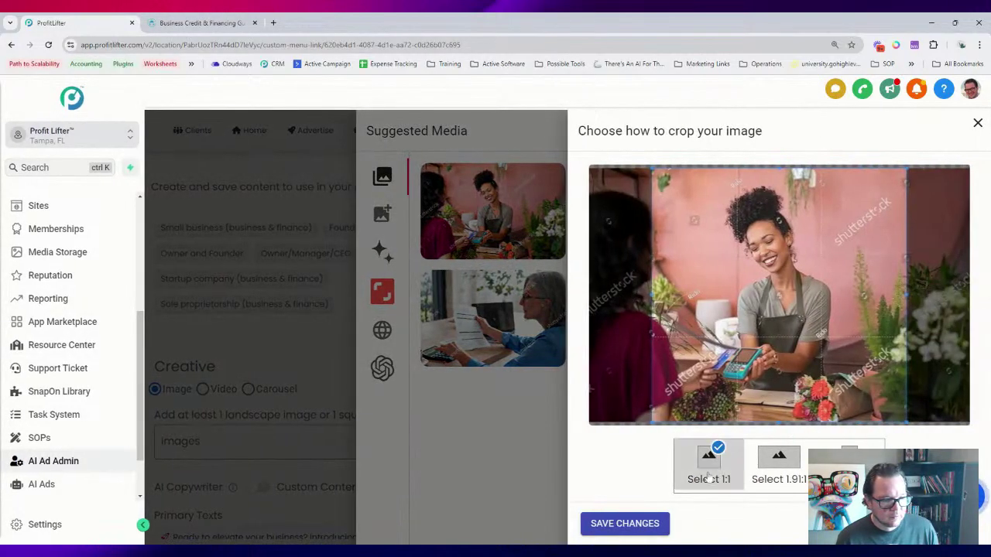
click(774, 476)
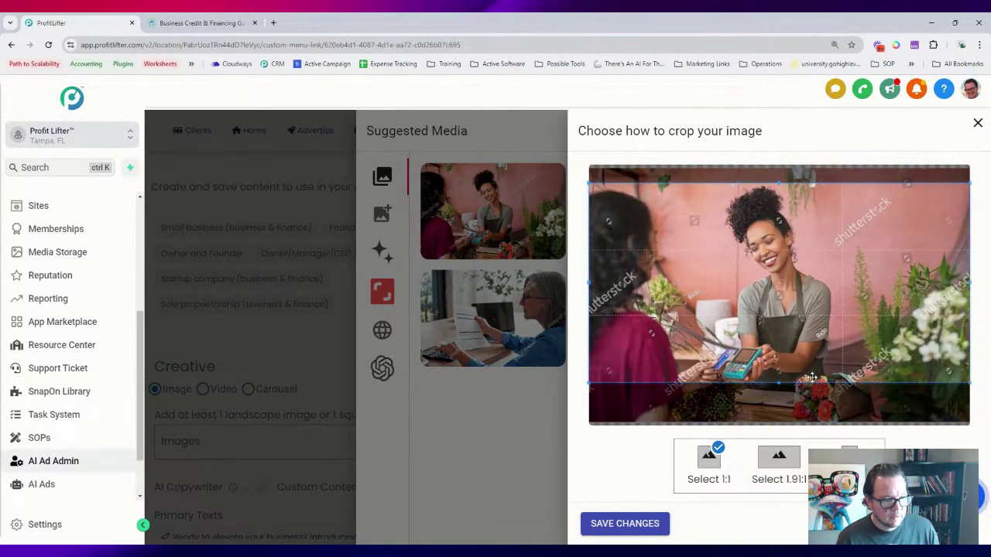
click(828, 445)
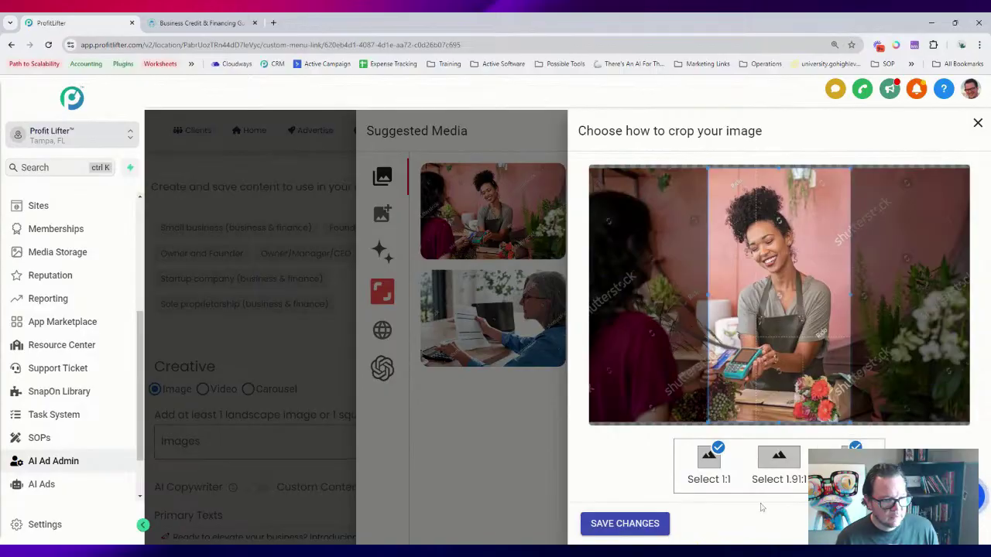
click(638, 529)
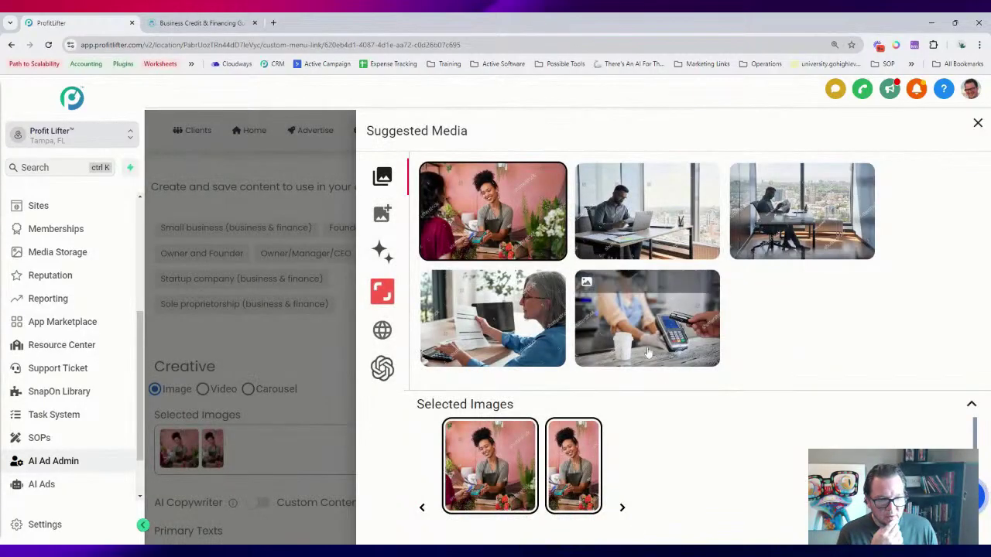
- Try adding the suggested image of the man at the laptop with a 1:1 crop, and remove it from the selection
click(650, 213)
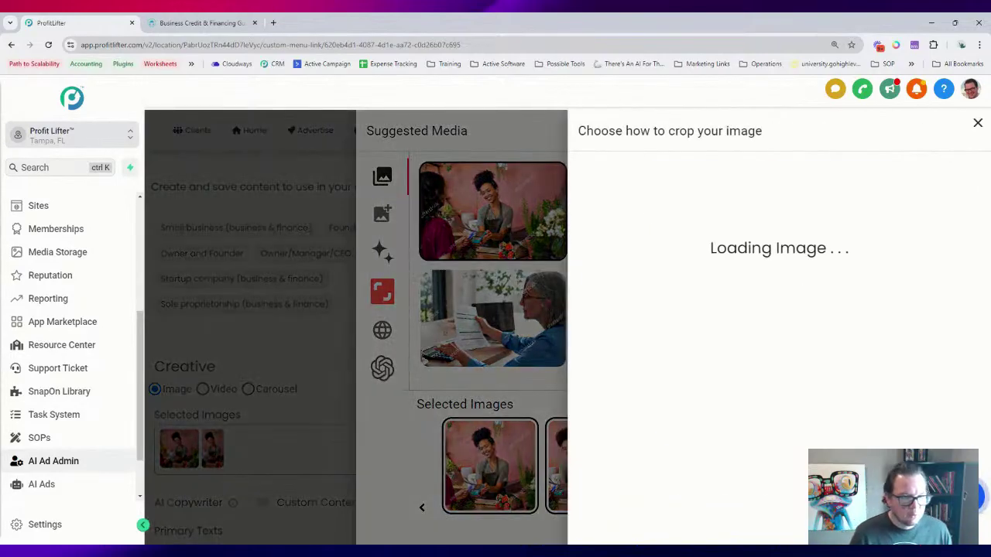
drag(765, 339, 638, 332)
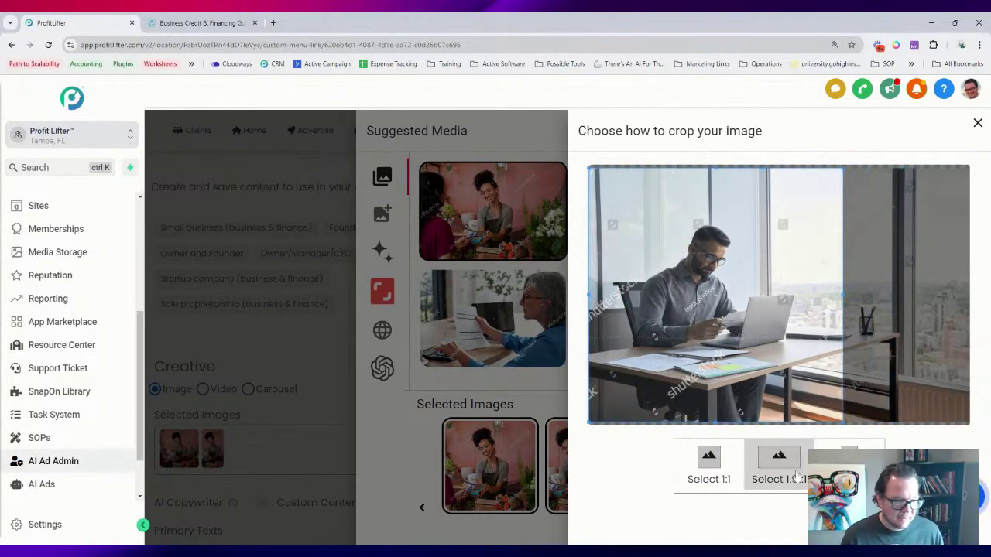
click(708, 464)
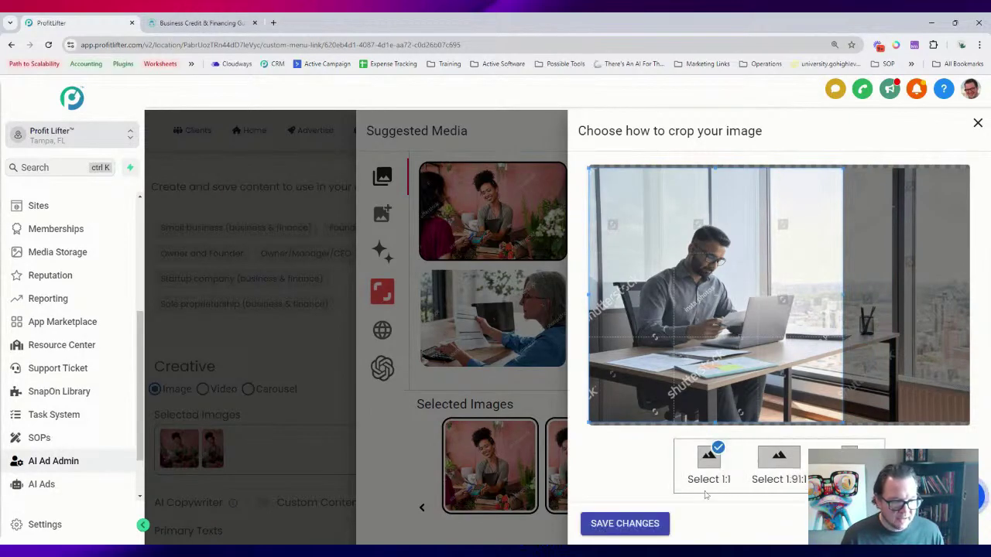
click(624, 523)
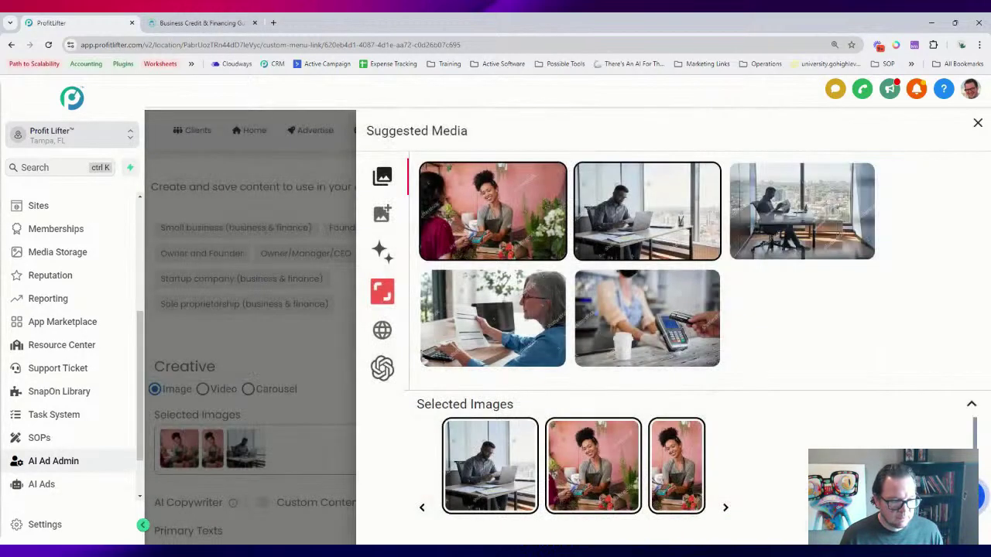
click(654, 219)
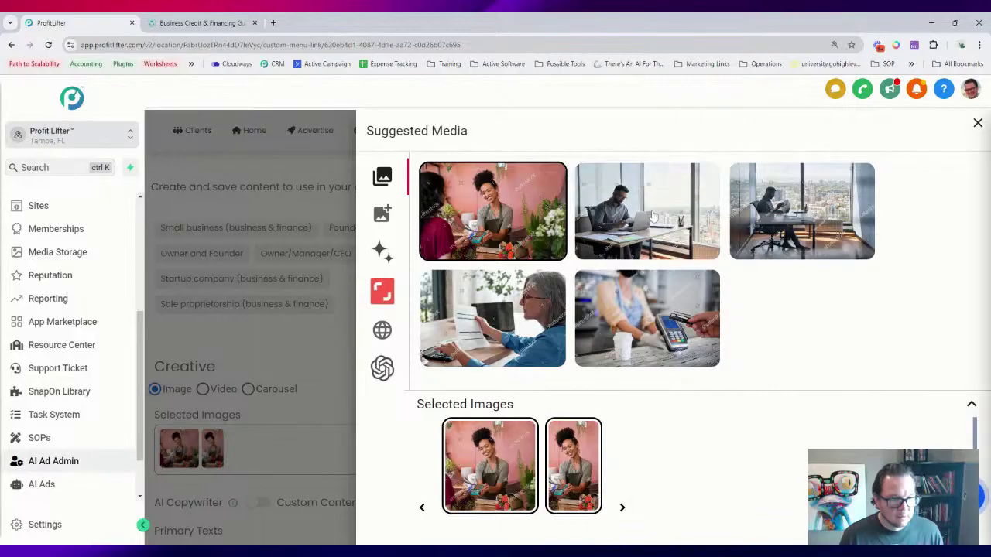
- Frame the man at the laptop in the 1:1, 1.91:1 and vertical crops, add the image in 1:1, and close the media picker
click(654, 218)
drag(770, 363, 678, 361)
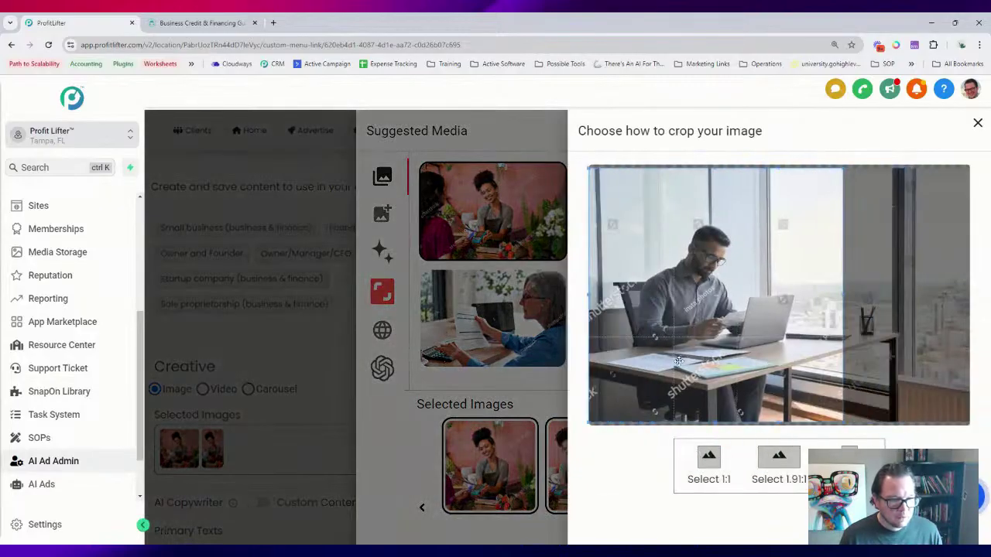
click(707, 473)
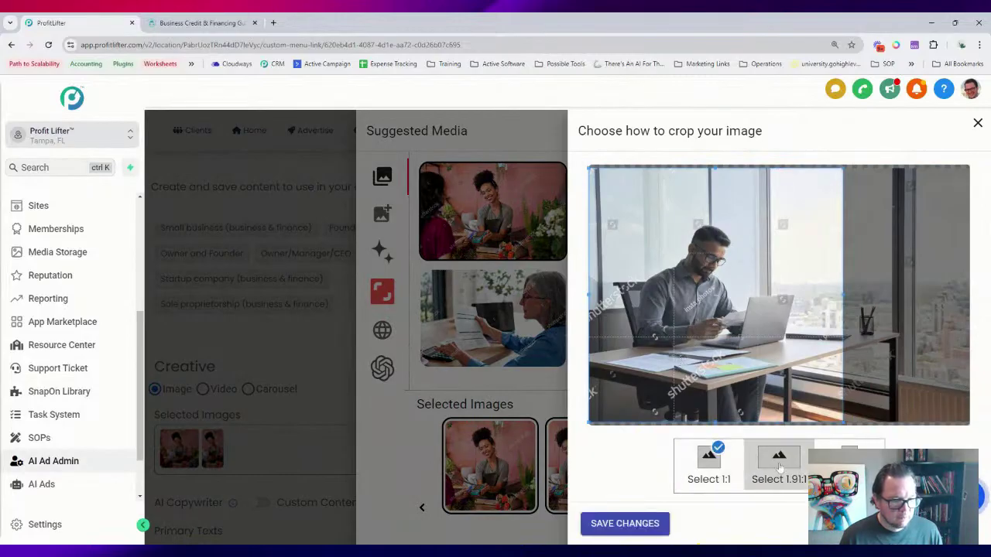
click(778, 467)
drag(802, 334, 801, 365)
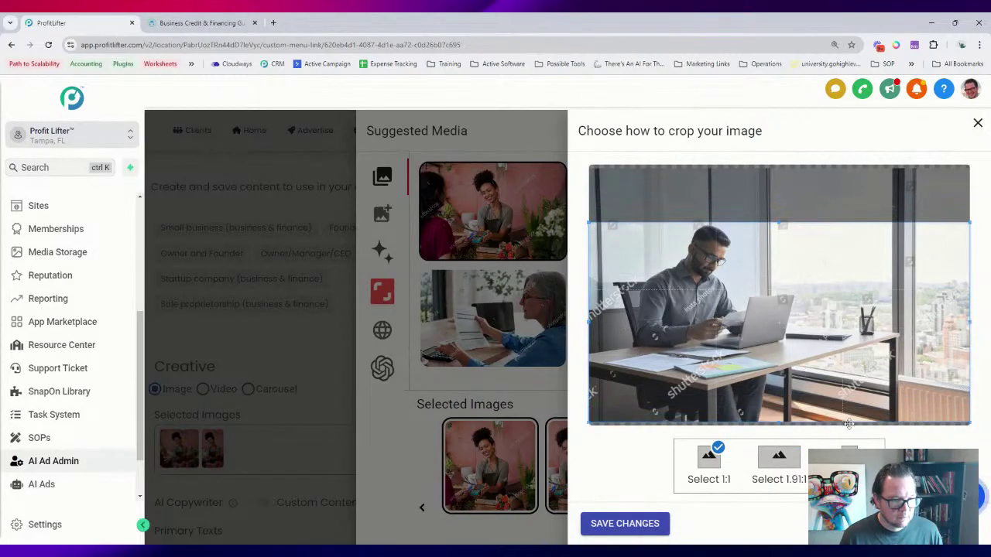
click(849, 457)
drag(793, 302, 717, 301)
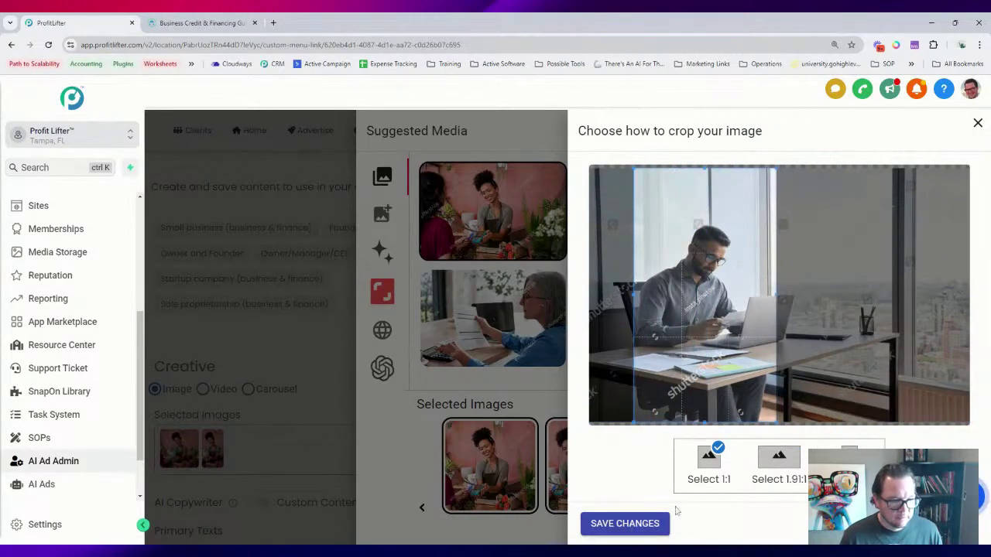
click(626, 532)
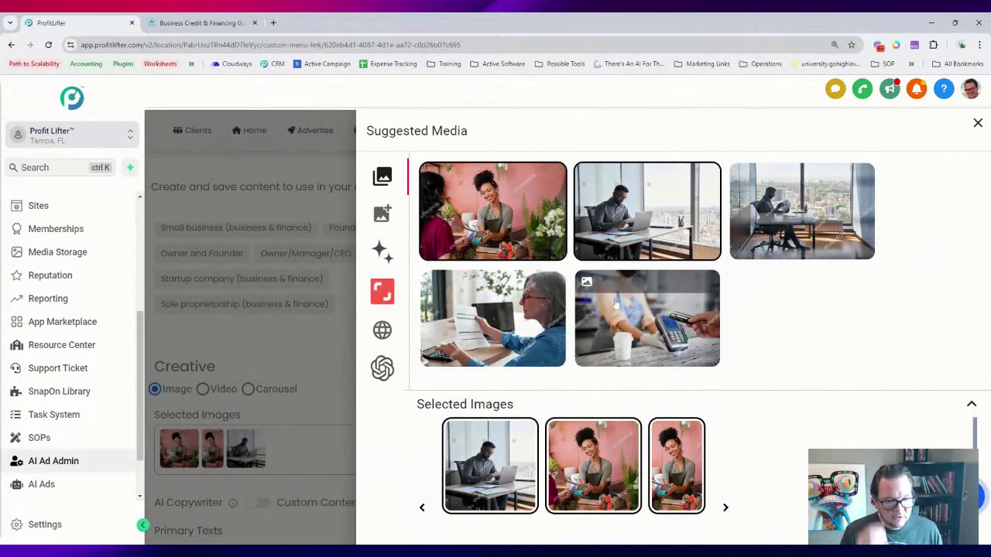
mouse_move(678, 449)
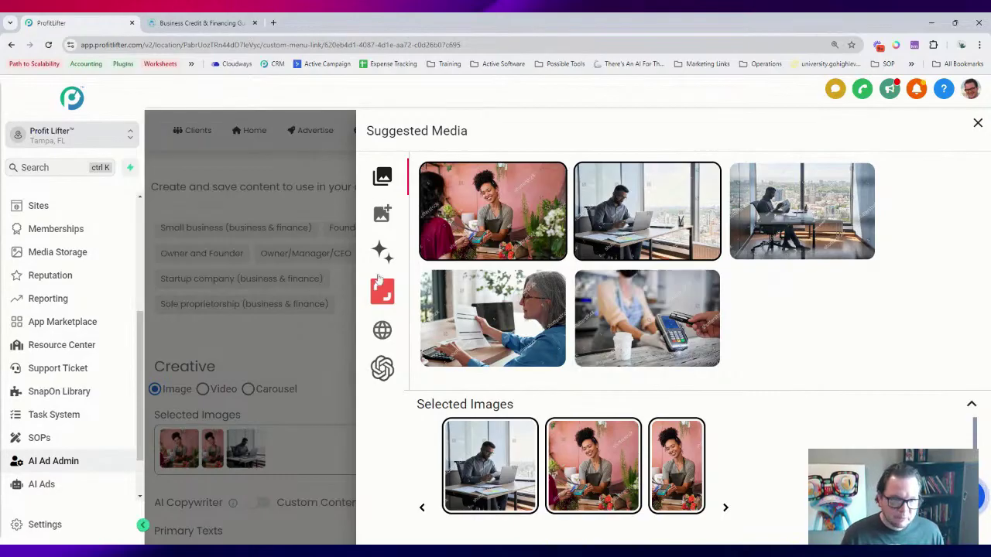
click(296, 340)
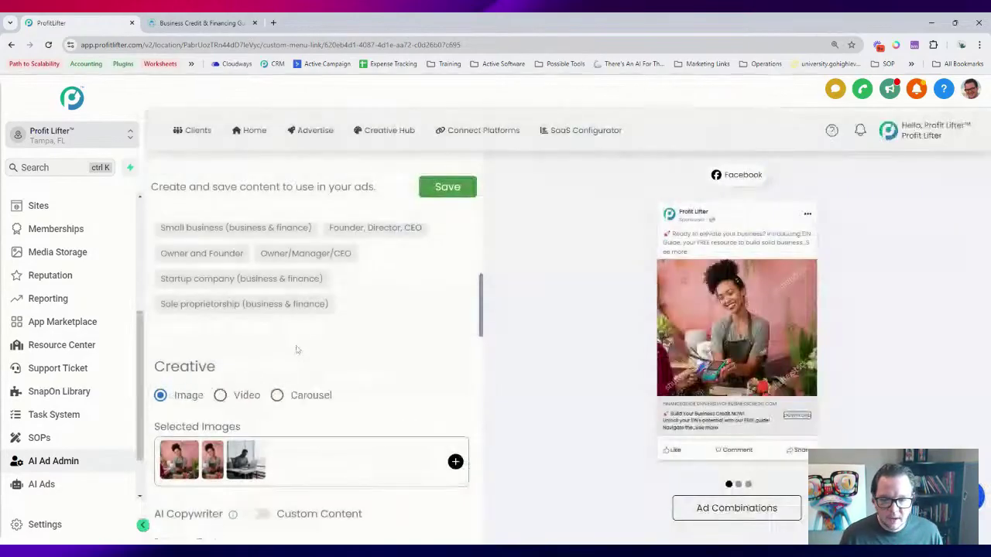
- Switch the creative type to Video, try adding the suggested phone payment video with the thumbs-up, and remove it from the selection
click(221, 395)
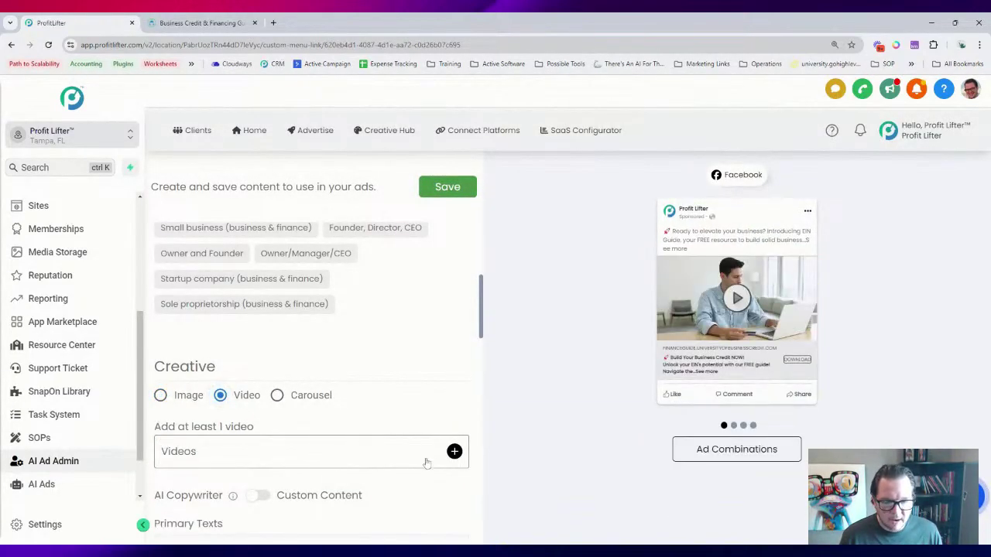
click(428, 459)
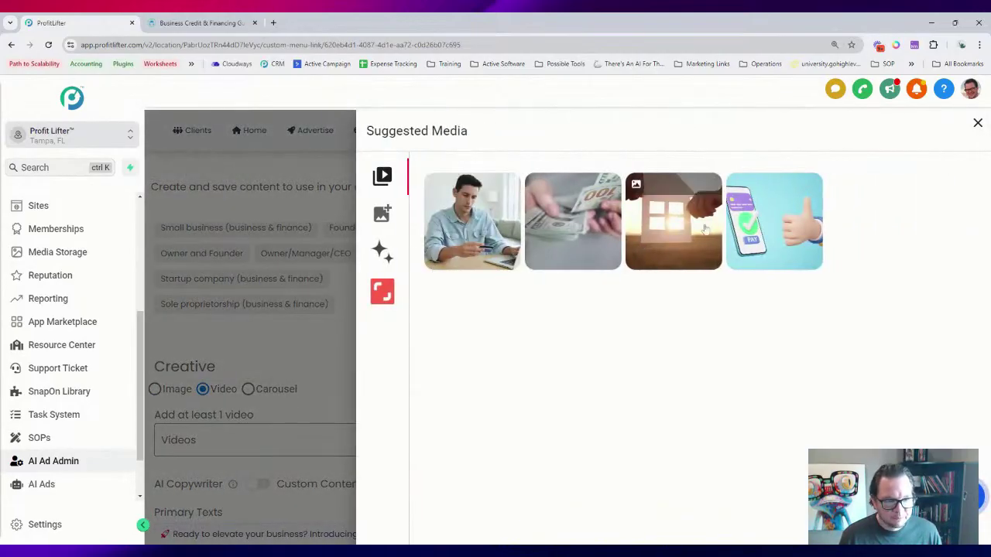
click(766, 241)
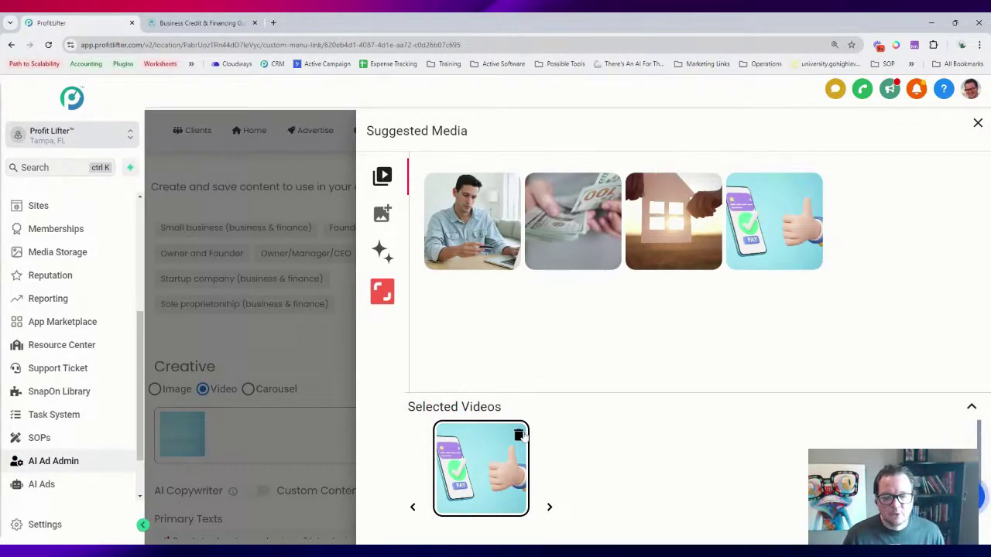
click(518, 435)
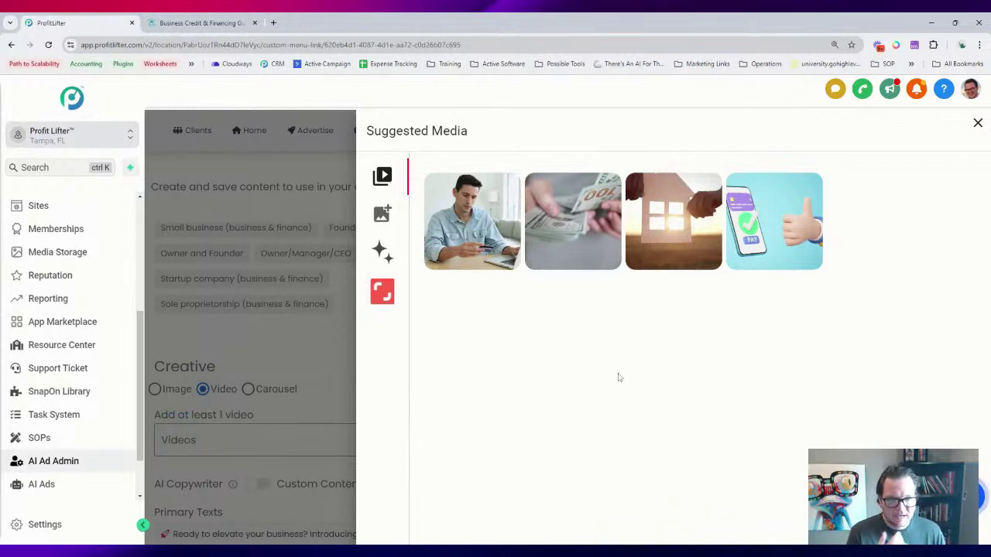
- Search Shutterstock for videos matching "Bank"
click(385, 300)
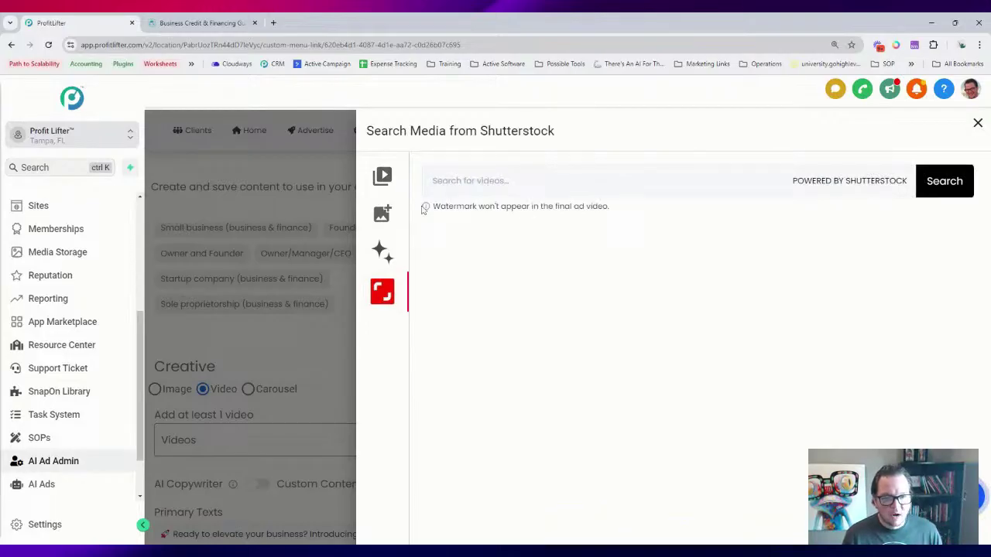
click(384, 291)
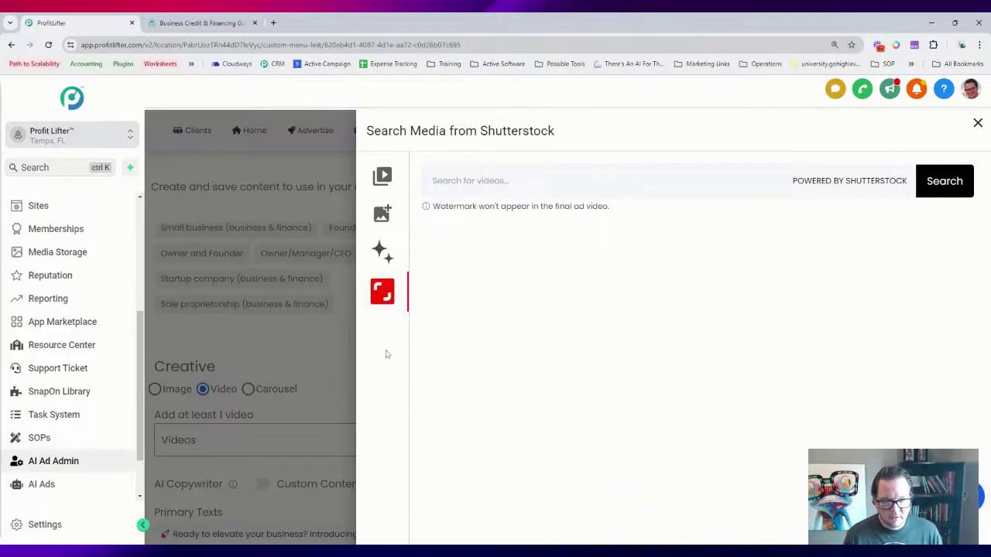
click(387, 258)
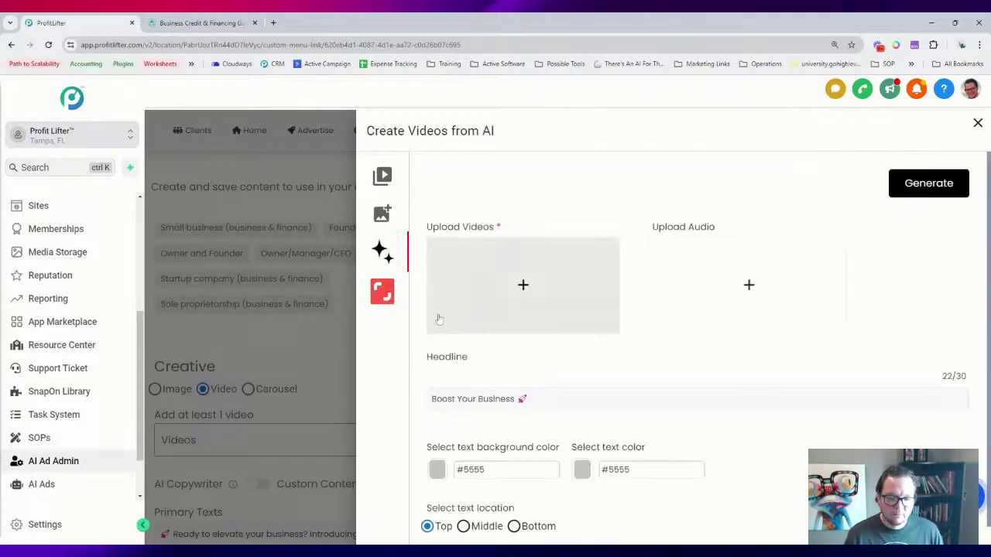
click(383, 293)
click(465, 180)
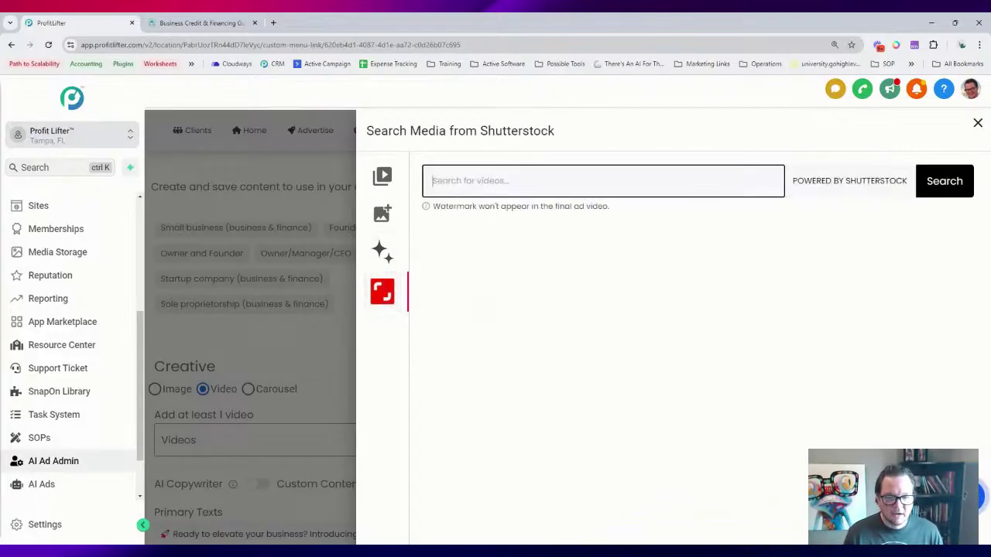
text(Bank)
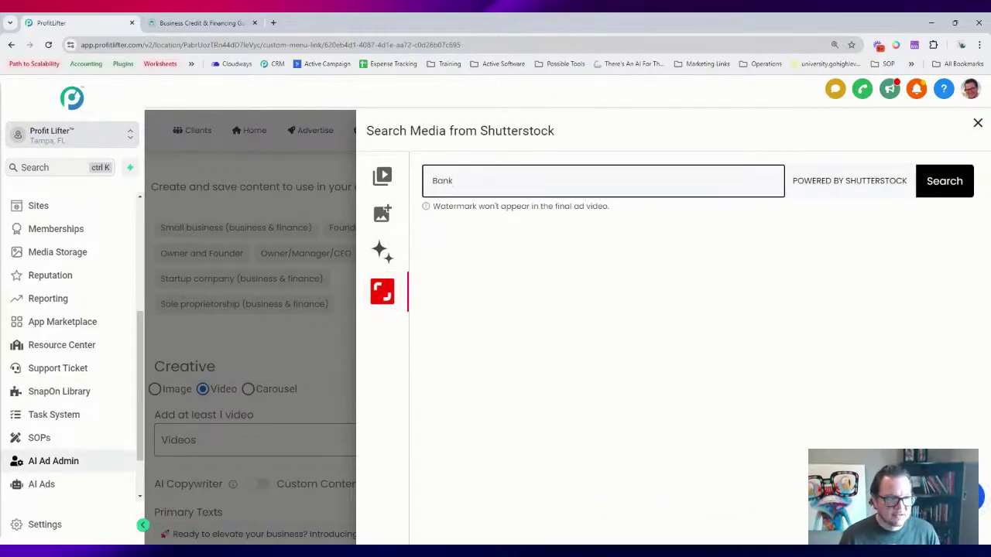
key(Return)
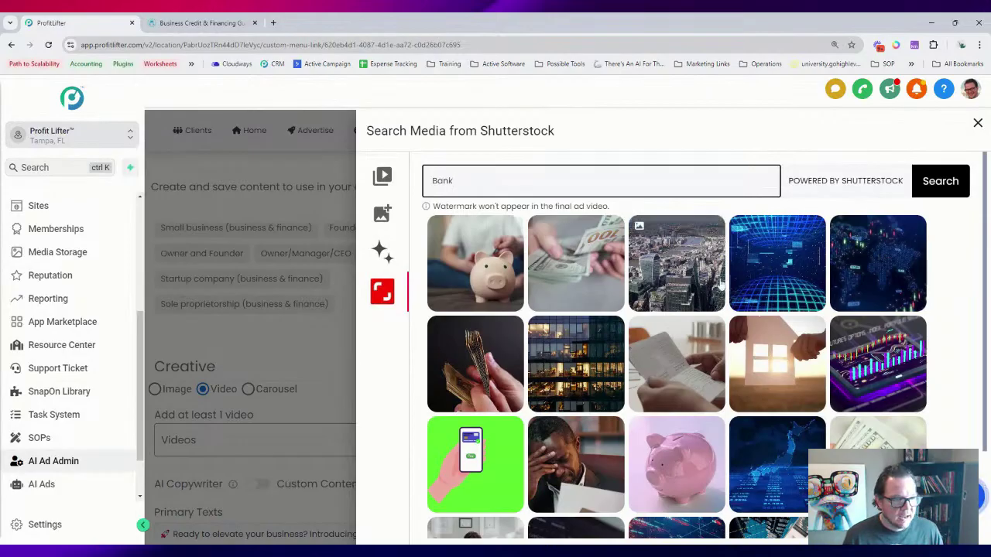
- Add the lit office building, distressed man, dollar bills and man tossing papers videos to the creative, and close the media picker
scroll(592, 288, down, 2)
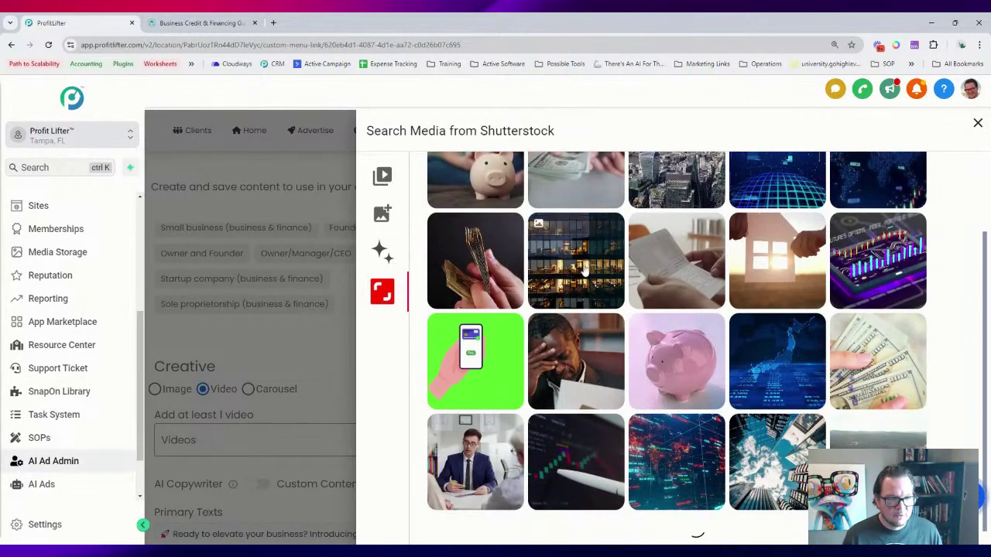
click(583, 273)
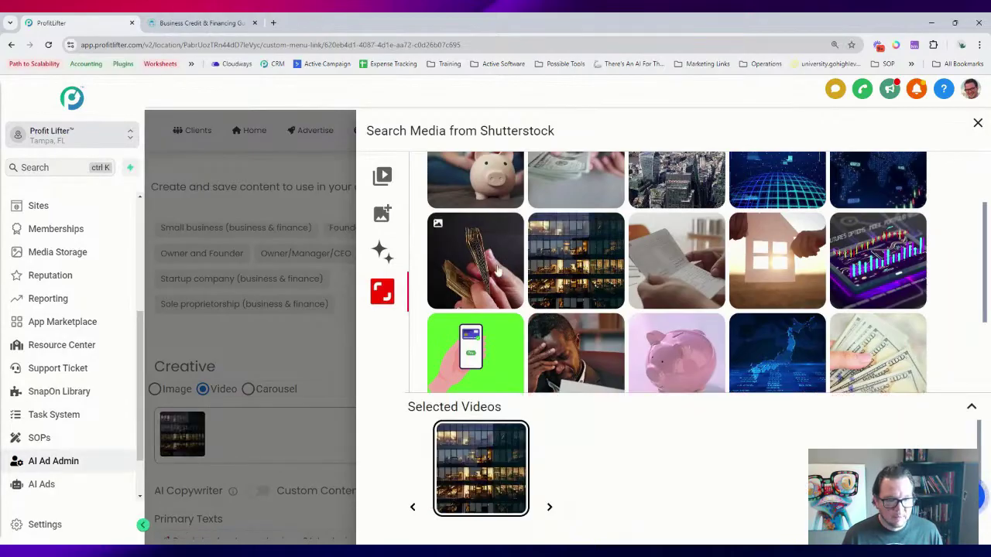
click(576, 358)
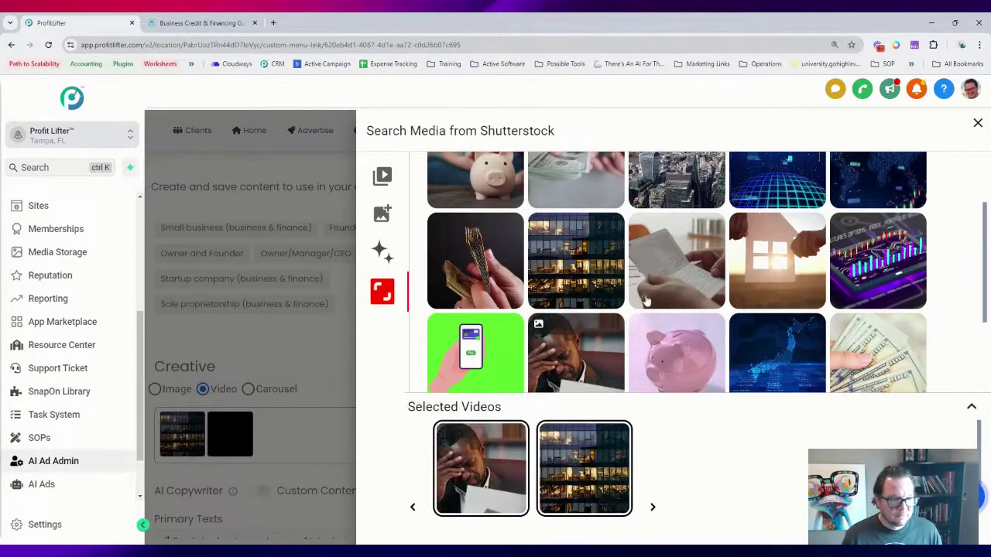
scroll(569, 318, up, 3)
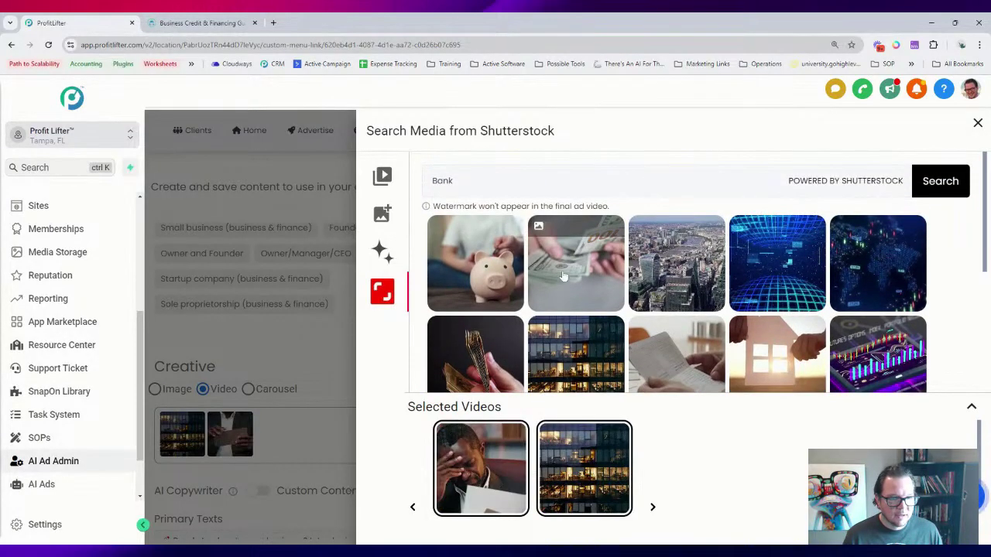
click(565, 298)
scroll(599, 292, down, 2)
scroll(602, 291, down, 5)
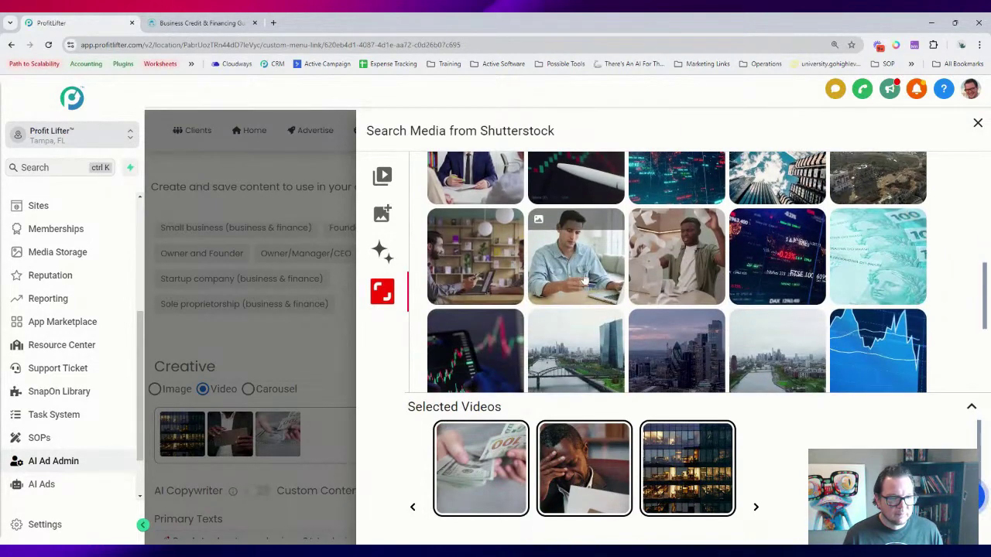
click(696, 278)
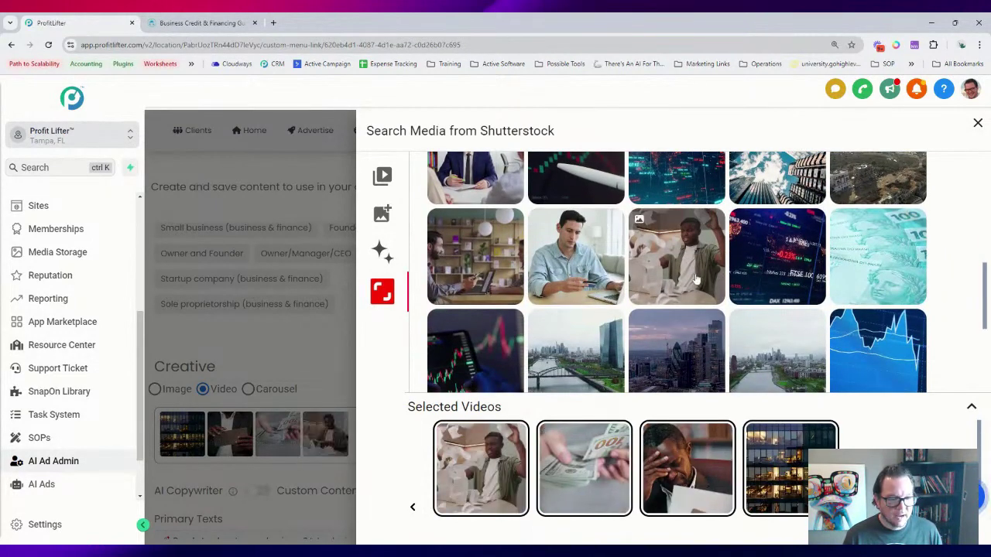
scroll(719, 294, down, 3)
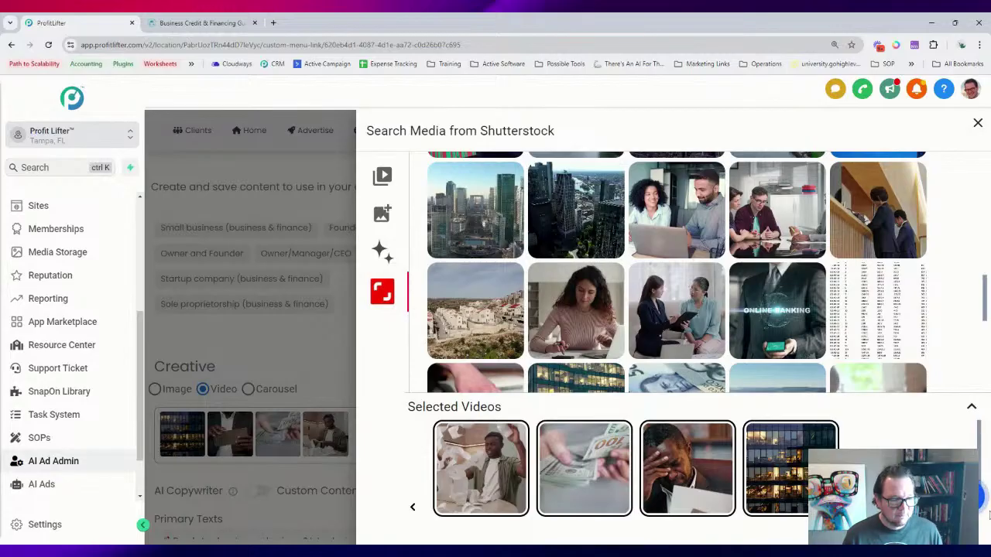
click(977, 123)
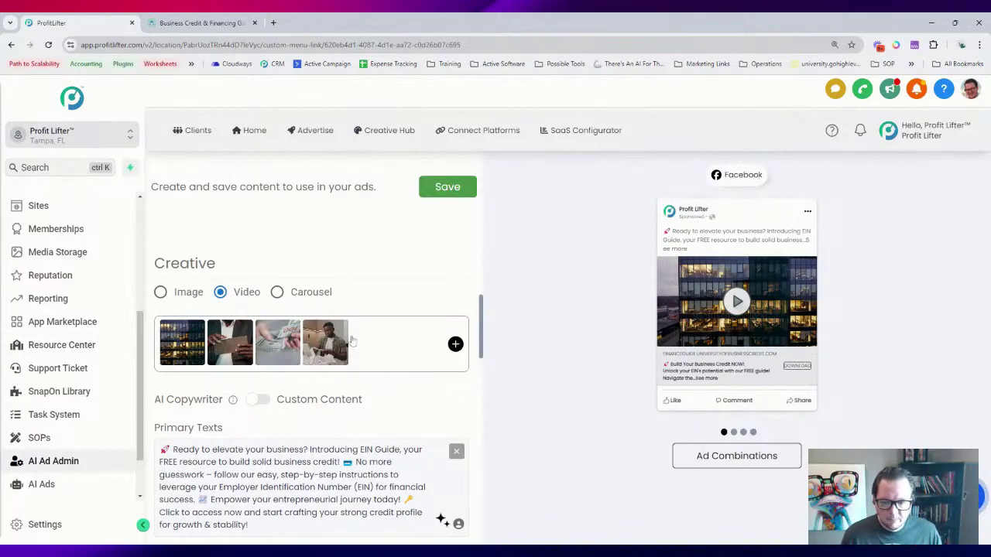
click(186, 294)
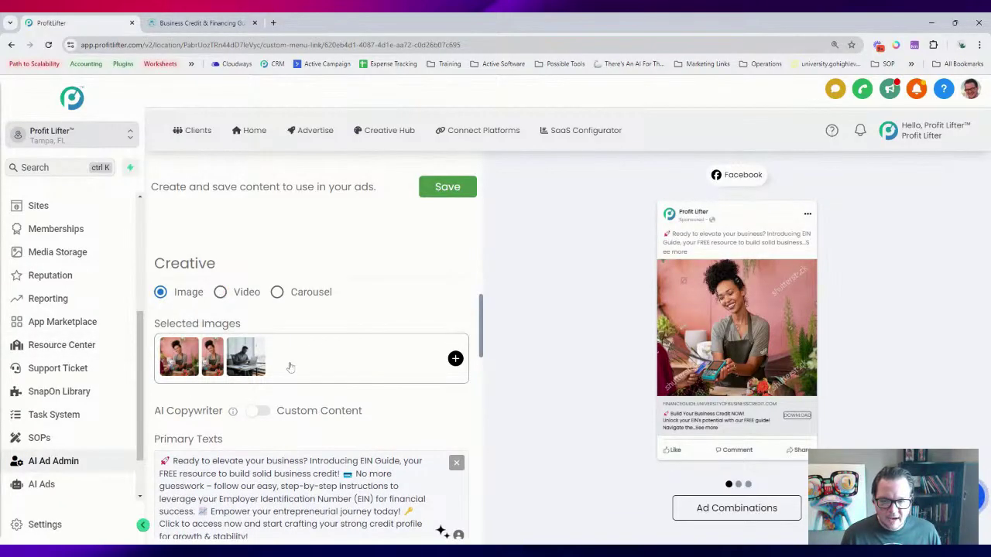
click(452, 347)
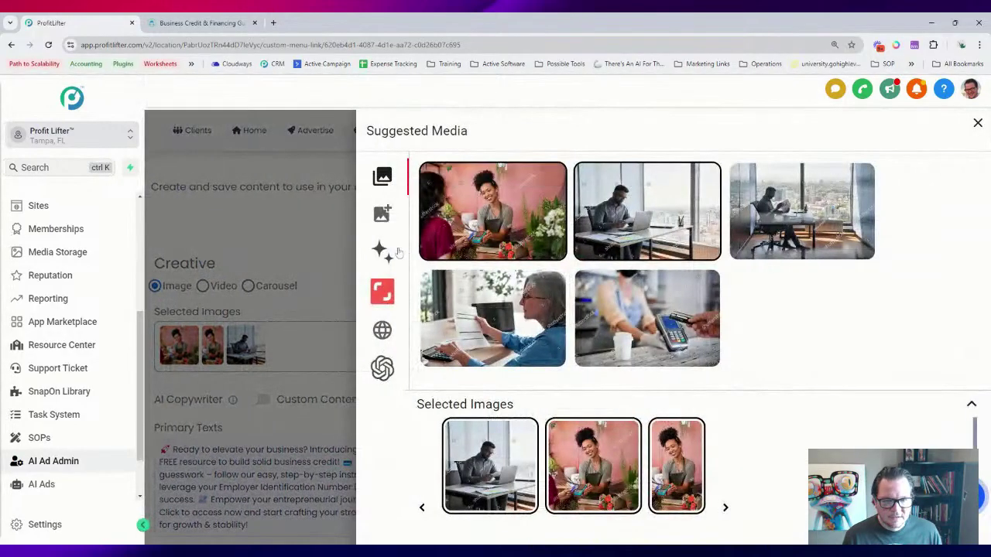
click(384, 331)
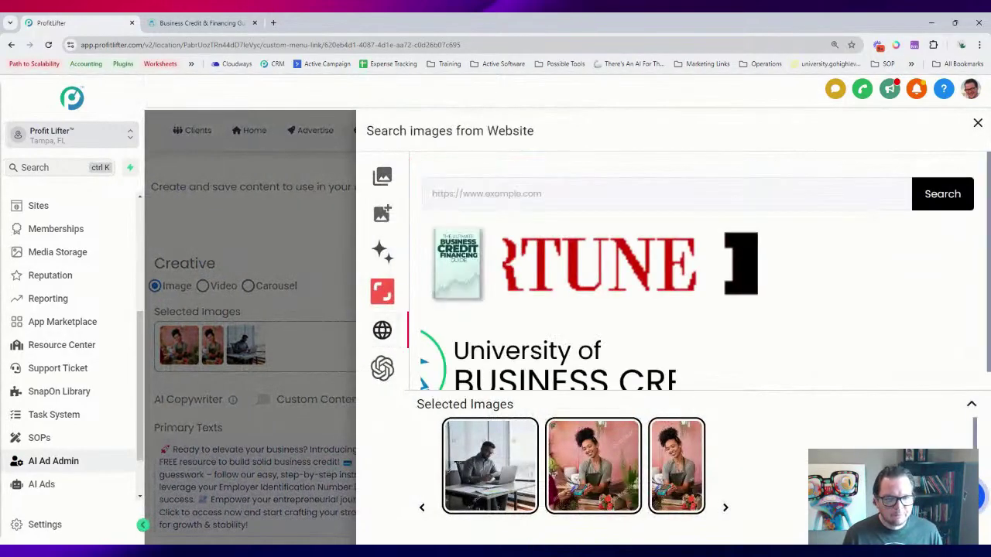
click(496, 193)
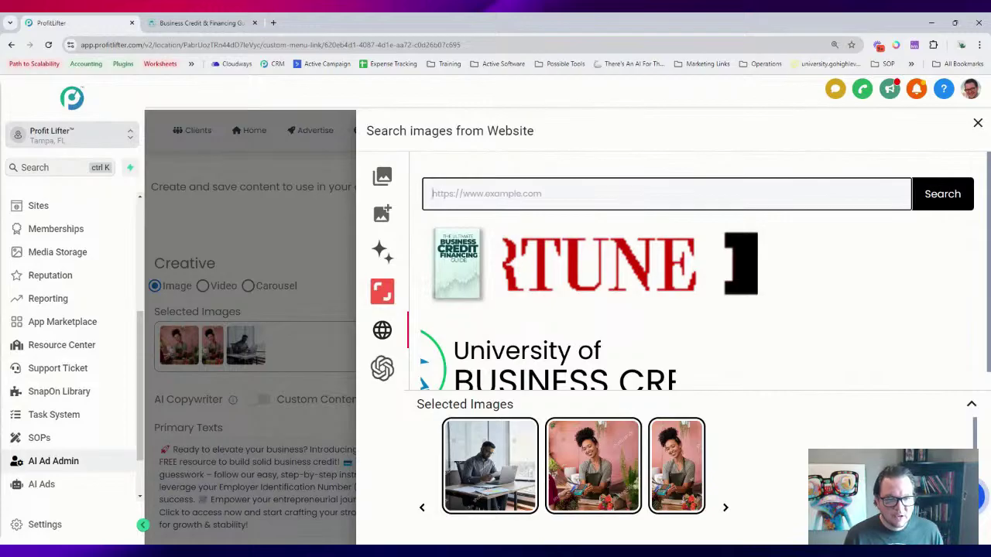
text(ht)
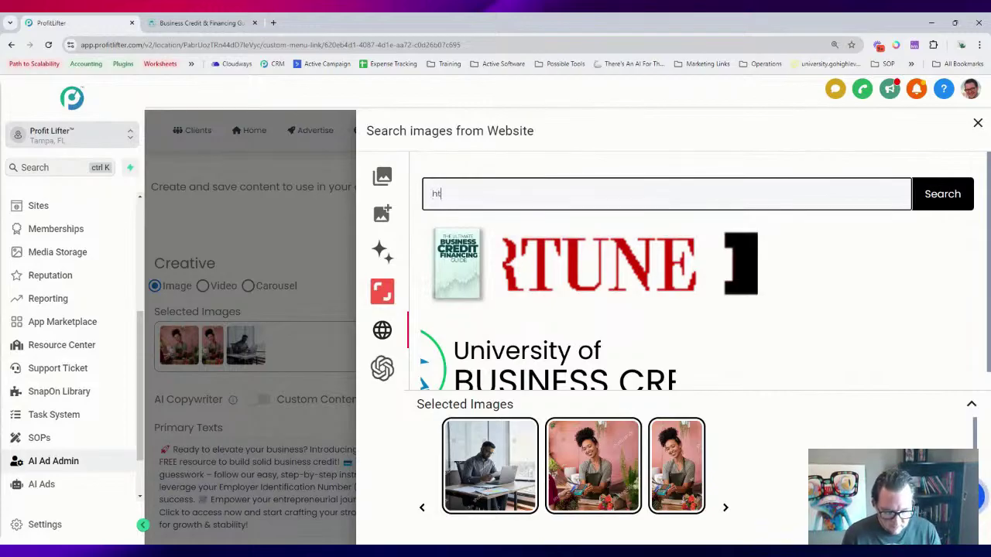
text(tps://fundabeta.)
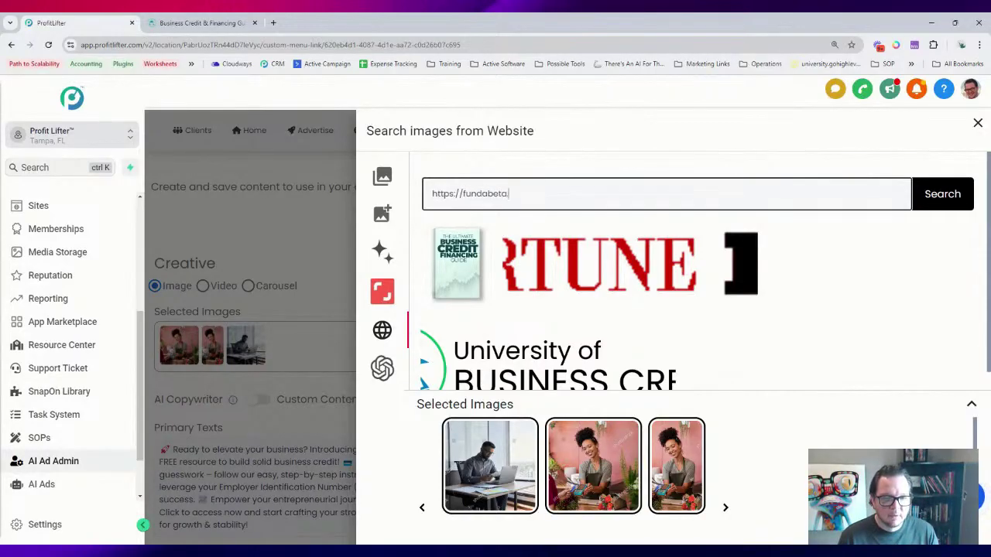
text(profitlifter.com)
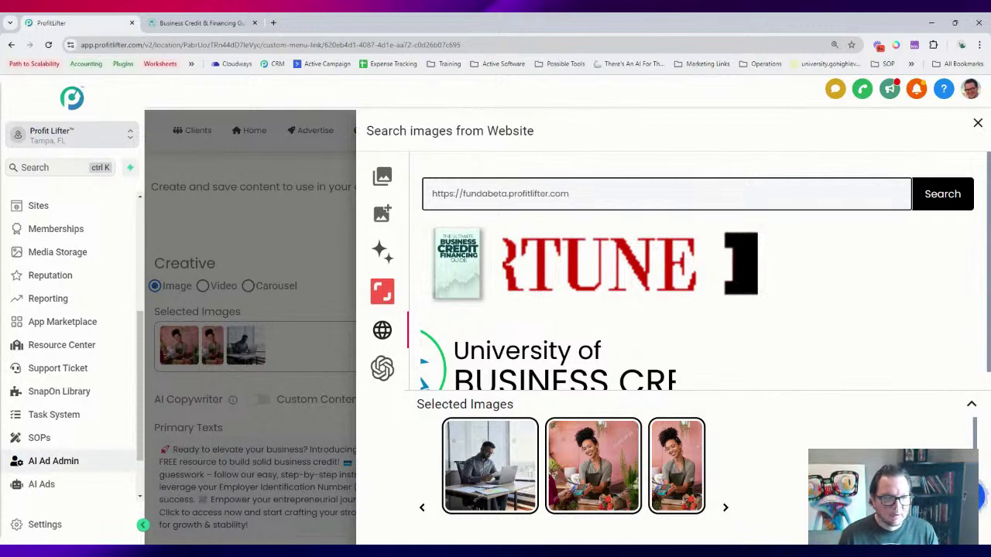
click(937, 198)
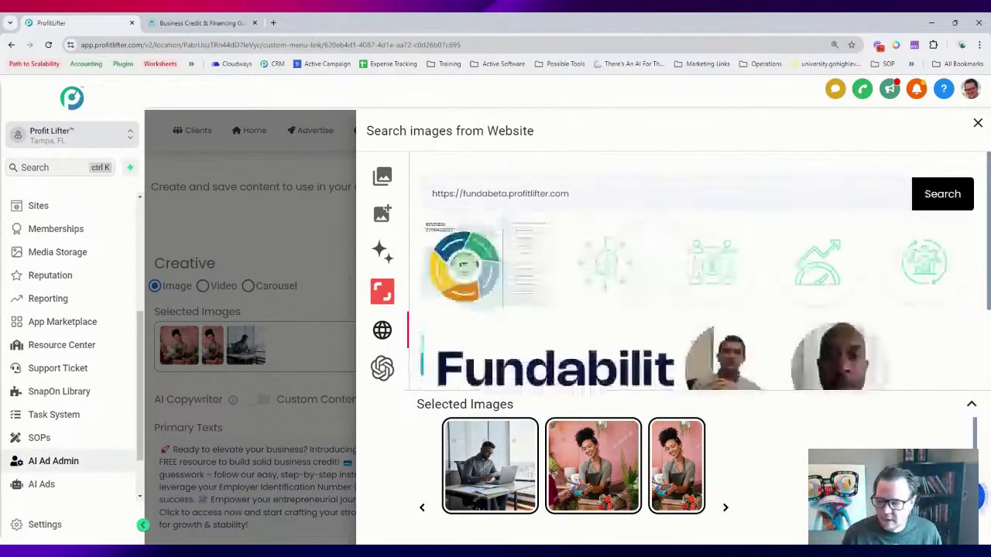
- Look through the images found on the website for usable ad pictures
scroll(633, 268, down, 2)
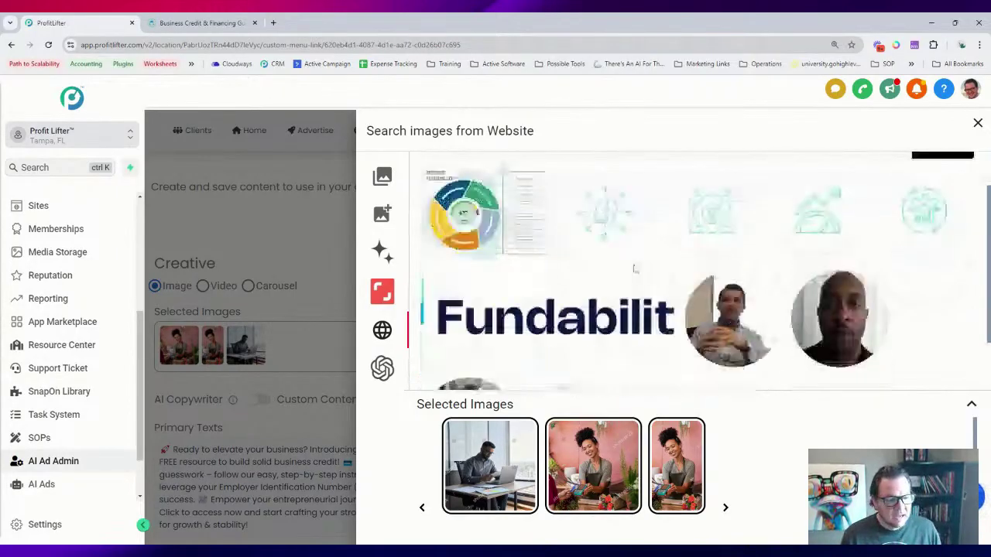
scroll(570, 300, up, 1)
scroll(568, 304, up, 1)
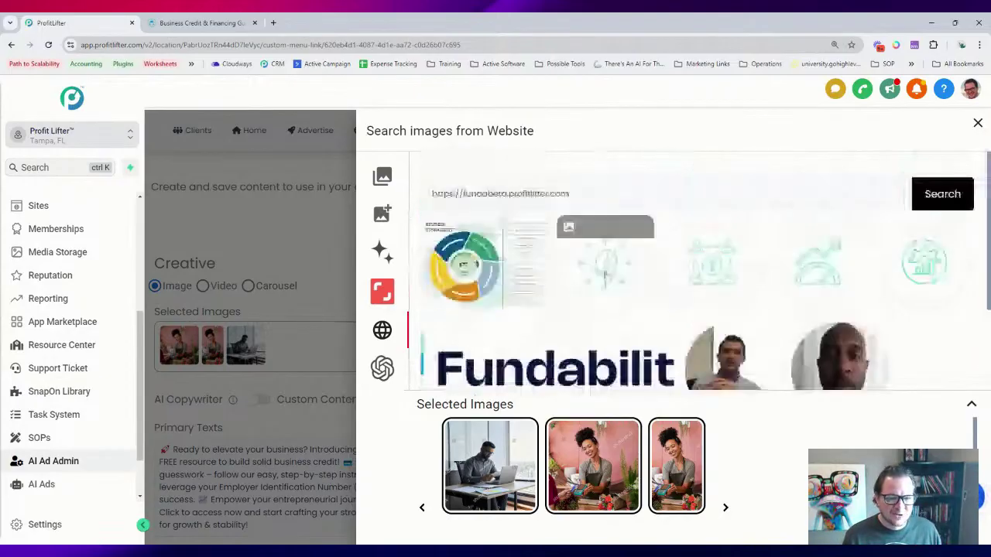
scroll(658, 268, down, 1)
scroll(659, 268, down, 1)
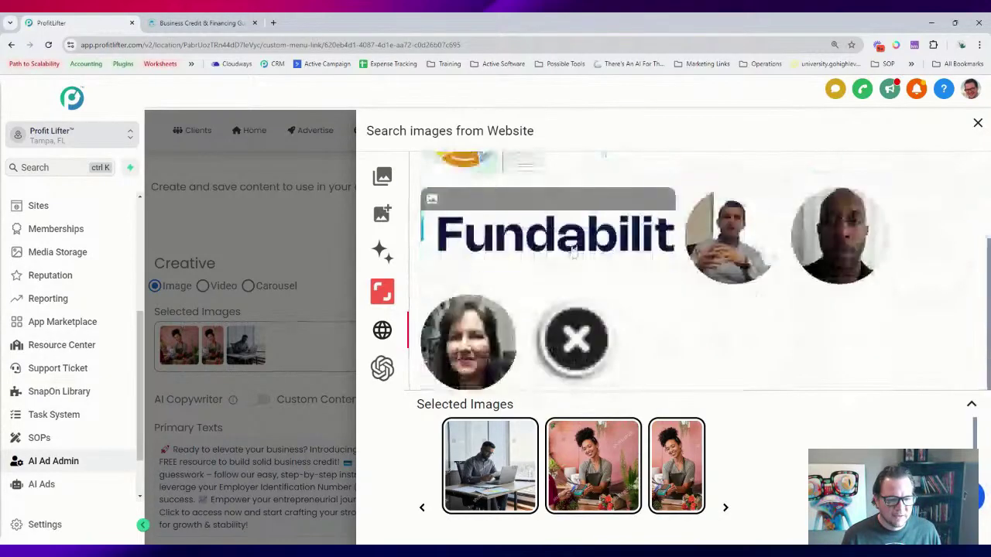
scroll(611, 280, up, 1)
scroll(611, 280, up, 2)
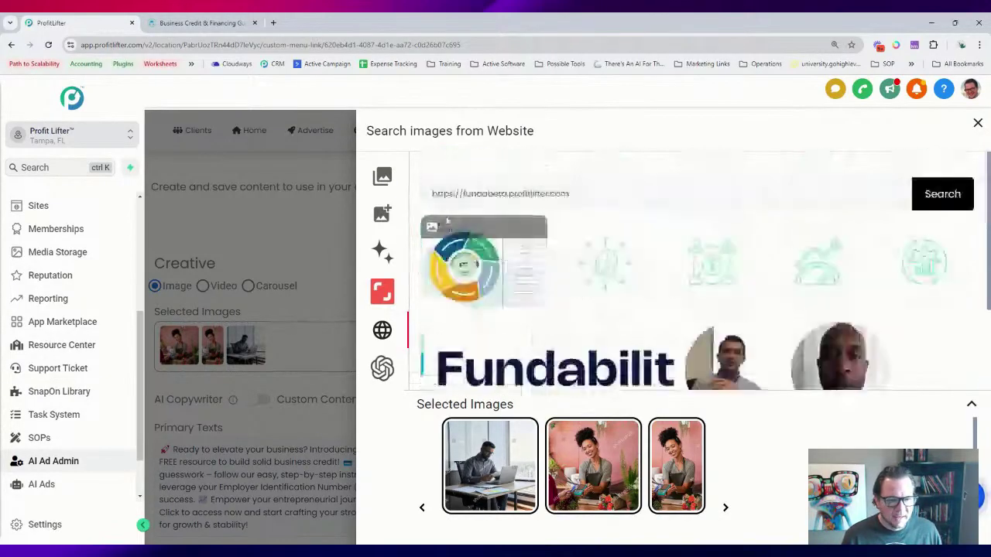
scroll(589, 294, down, 2)
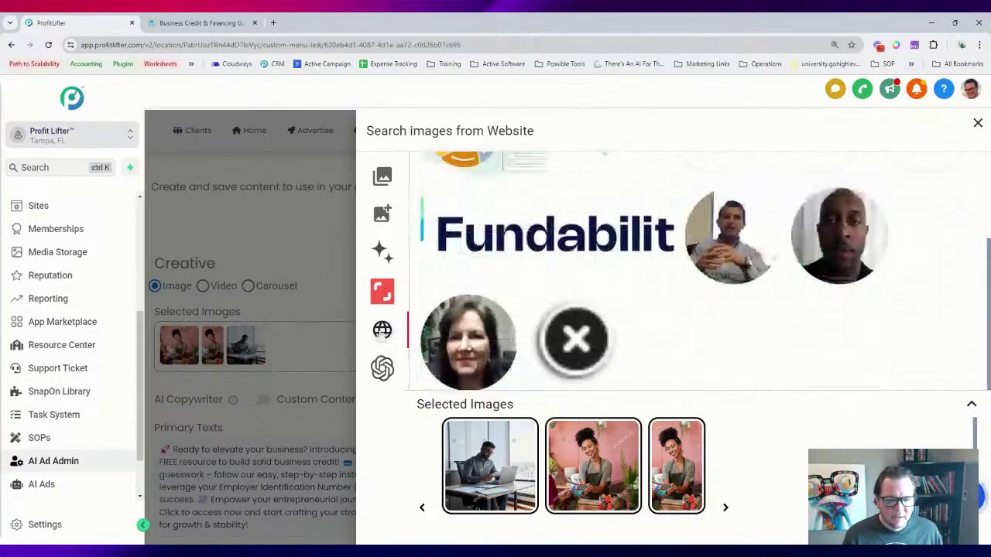
scroll(582, 265, up, 2)
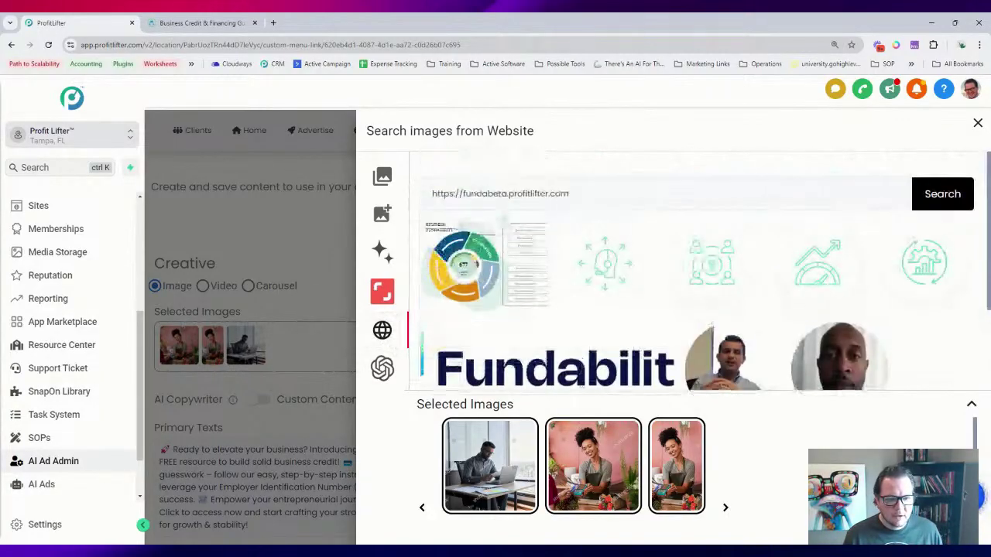
triple_click(503, 194)
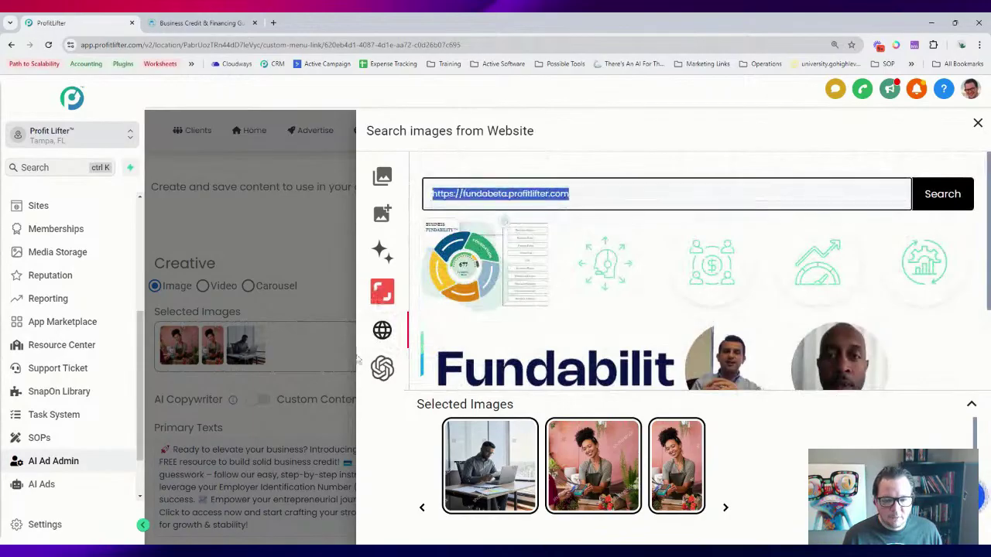
- Generate a landscape AI image from the prompt "business owner Reading a guide"
click(382, 368)
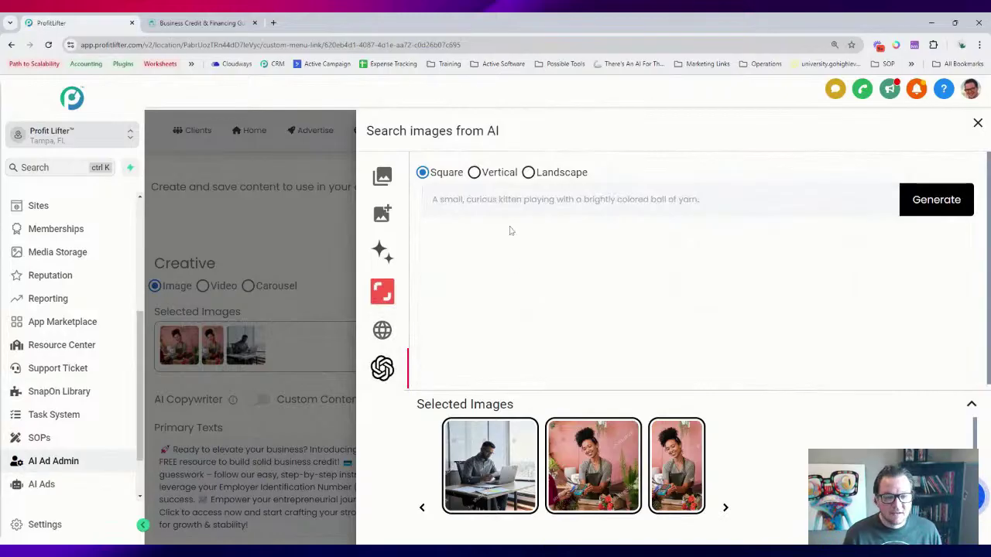
click(510, 200)
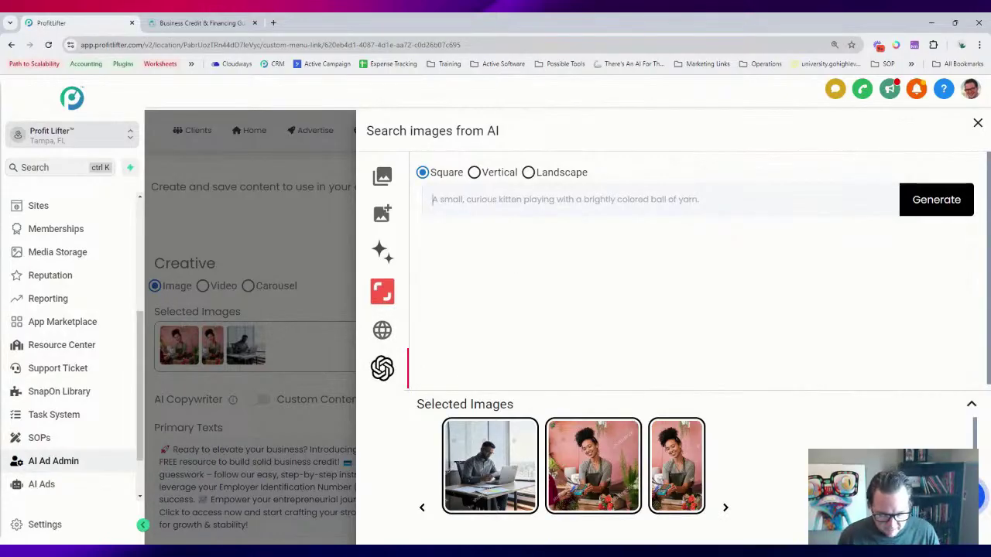
text(Read)
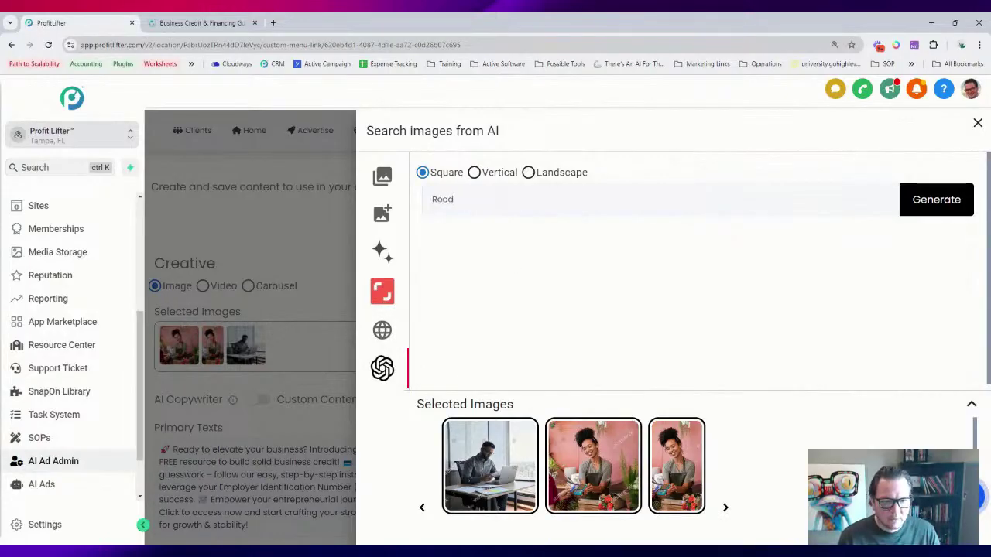
text(ing a guide)
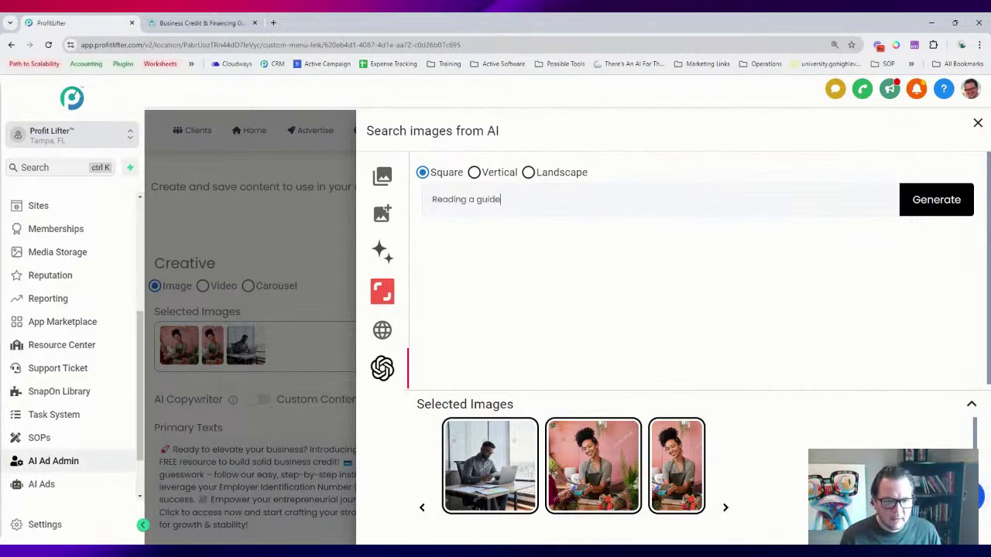
click(432, 199)
text(business ow)
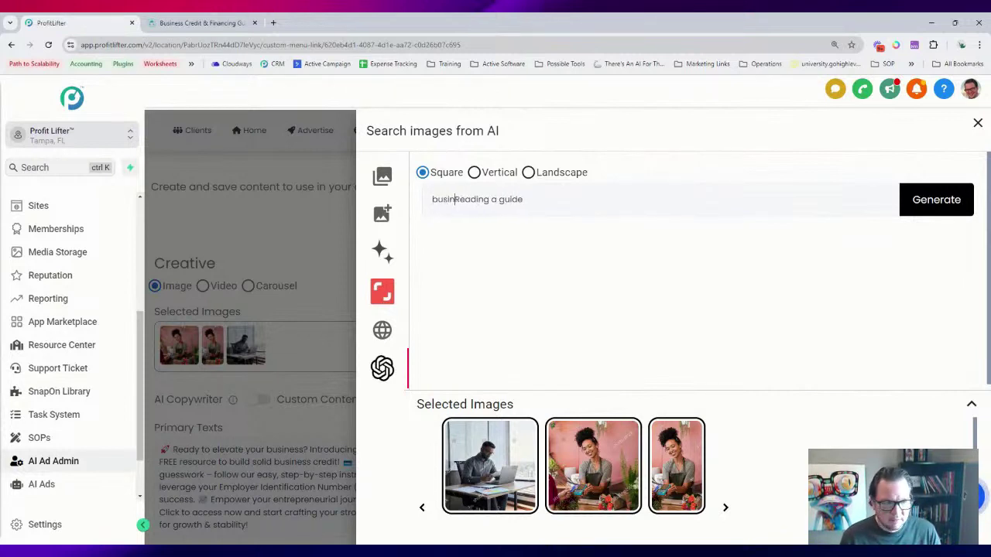
text(ner)
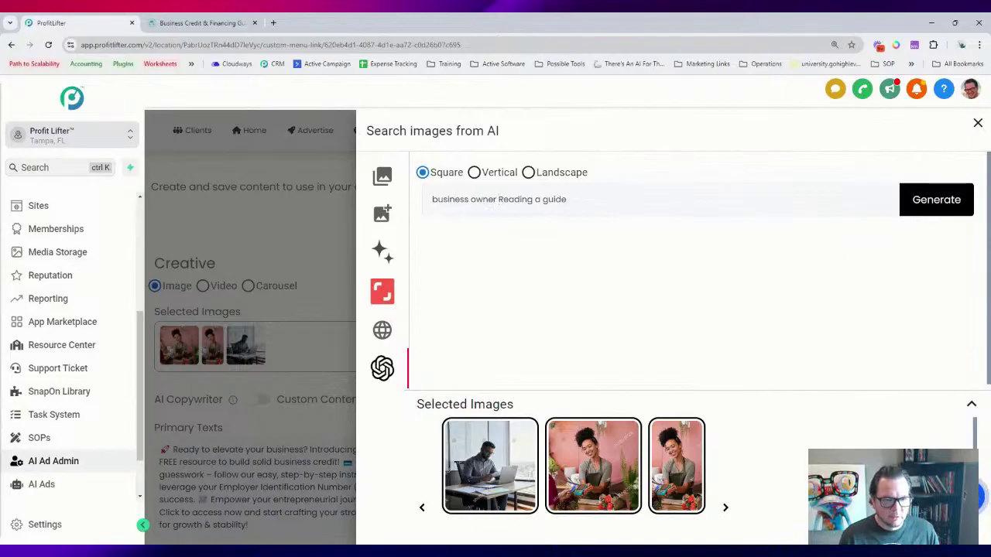
click(539, 171)
click(909, 208)
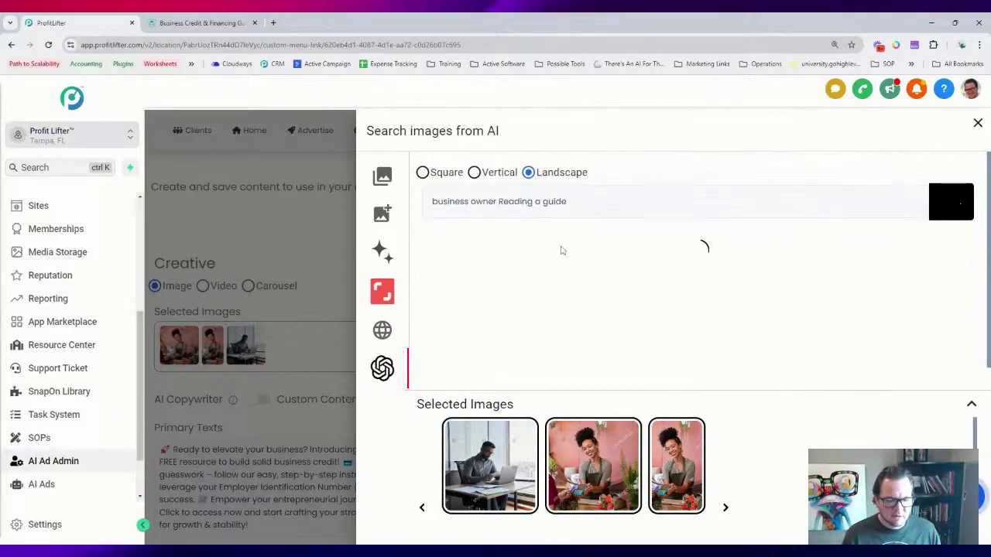
scroll(565, 247, down, 1)
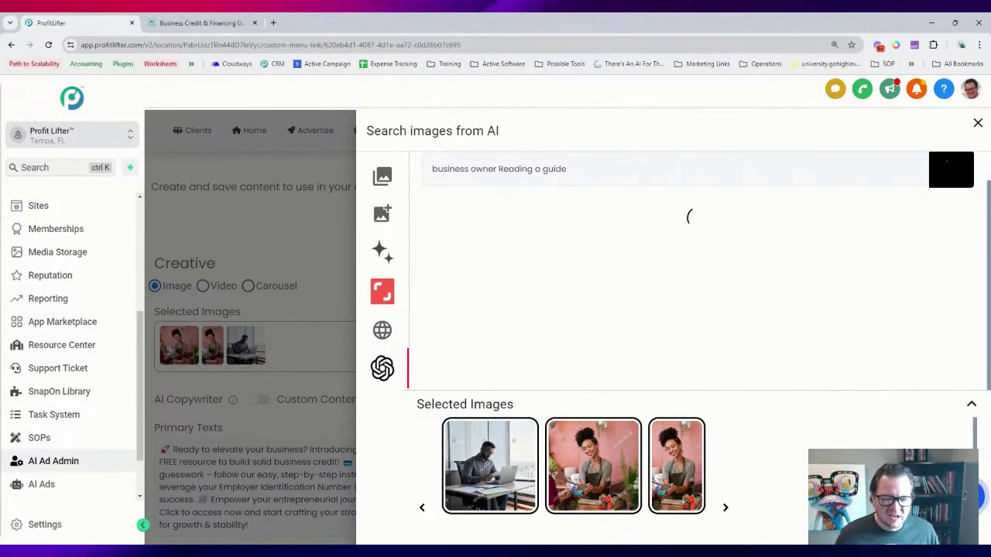
scroll(605, 284, up, 1)
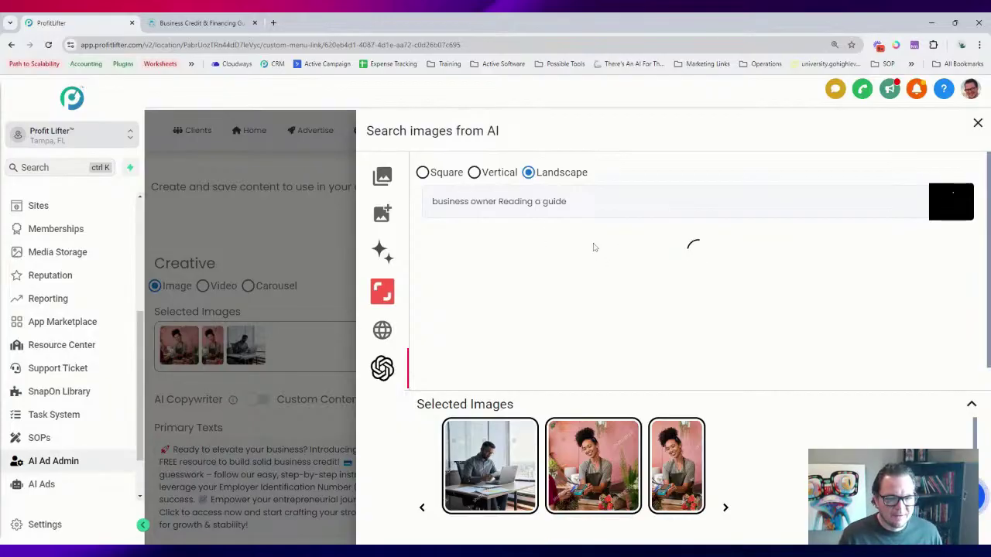
scroll(594, 248, down, 1)
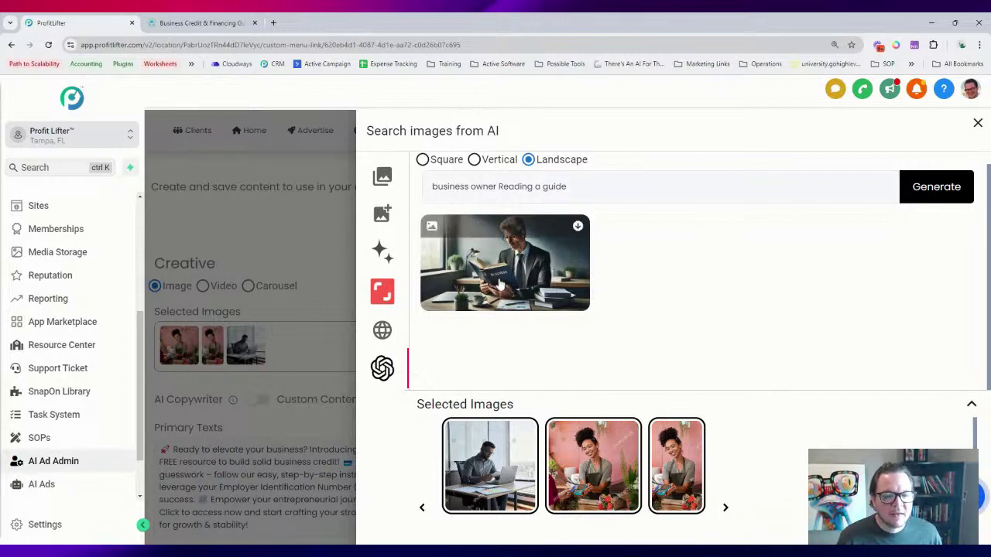
- Raise the 1.91:1 crop frame to the upper edge of the generated image, and add the image in 1:1
click(500, 285)
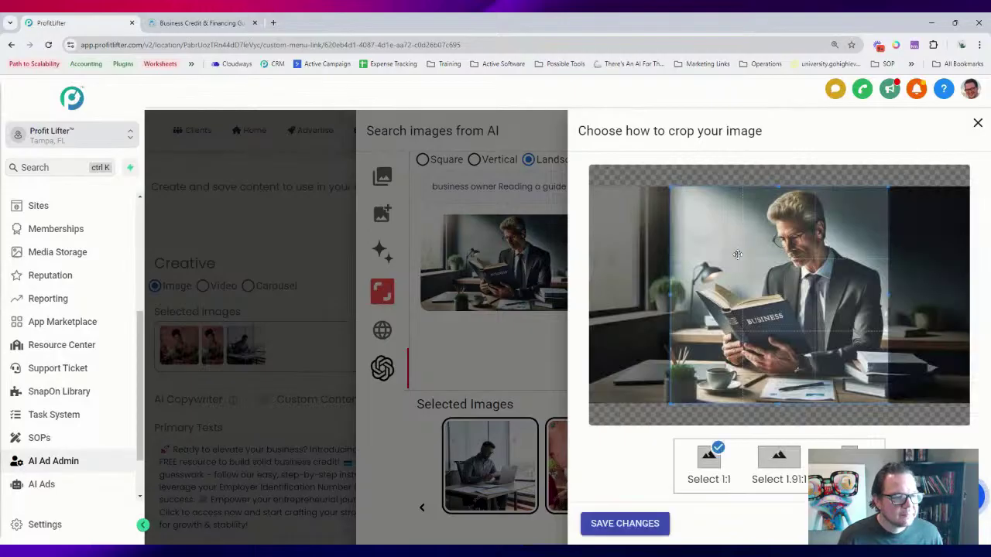
click(782, 472)
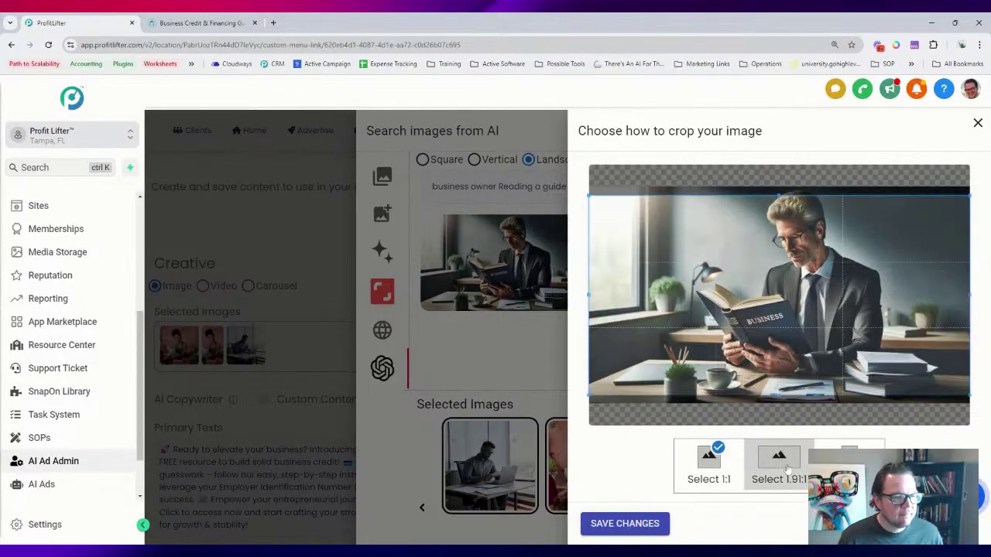
drag(809, 323, 811, 310)
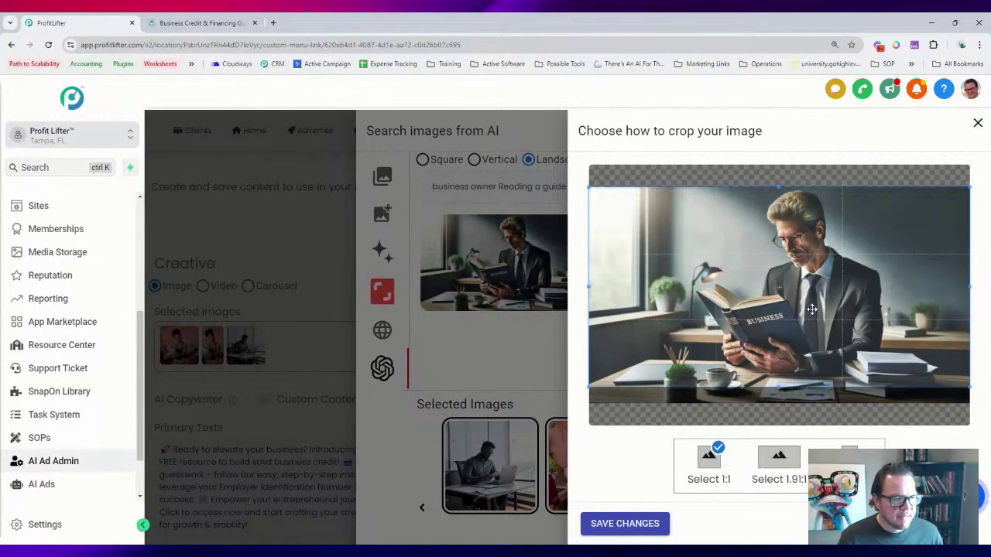
click(624, 524)
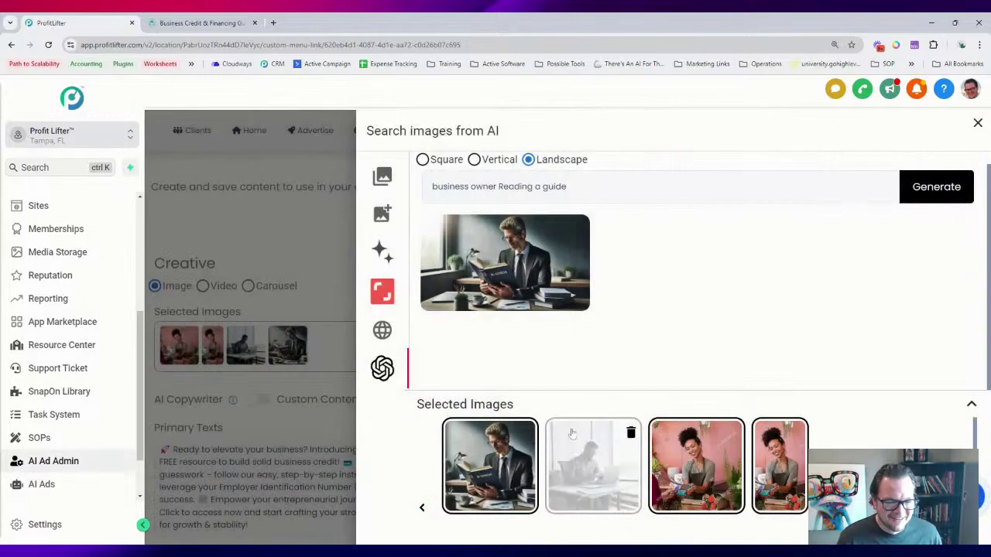
- Remove the AI-generated image, the man at the laptop and both florist images from the selected images
click(527, 434)
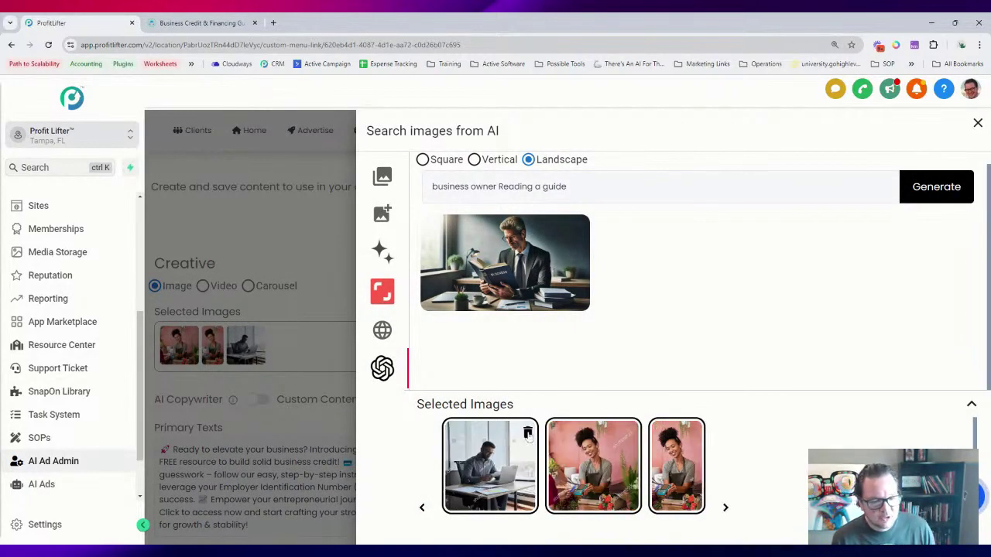
click(527, 433)
click(527, 434)
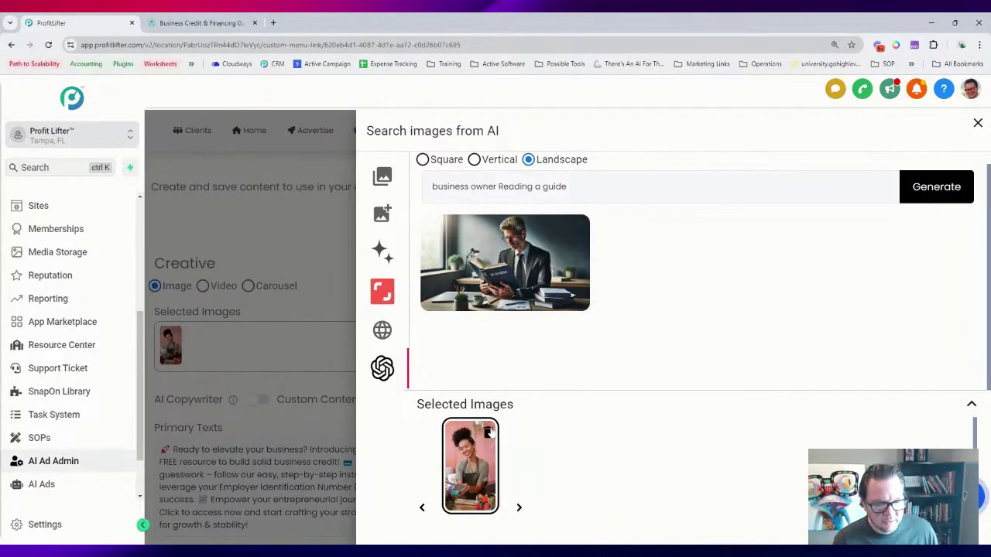
click(492, 432)
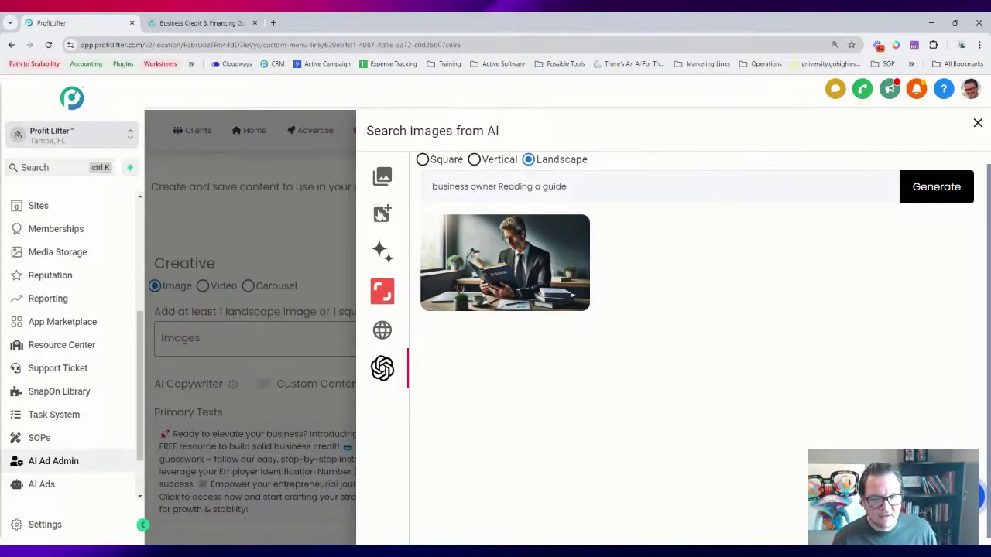
- Upload the "How to Build Business Credit with Only Your EIN" banner image and add it to the selected images
click(380, 215)
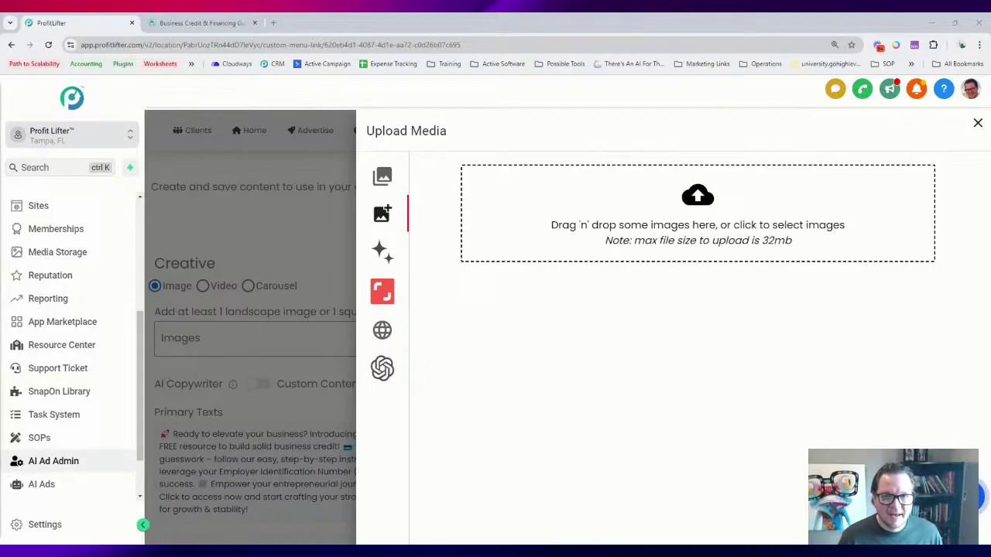
double_click(325, 215)
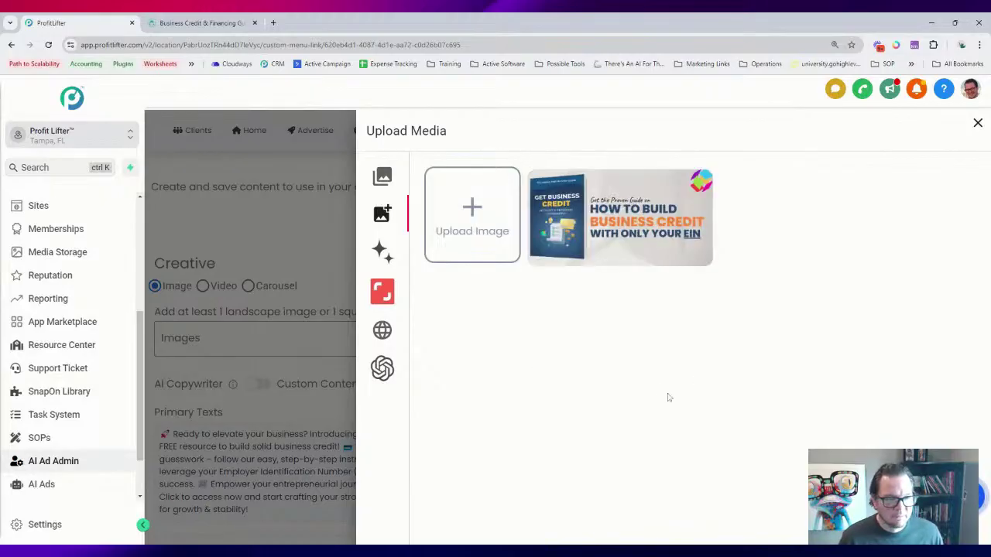
click(577, 219)
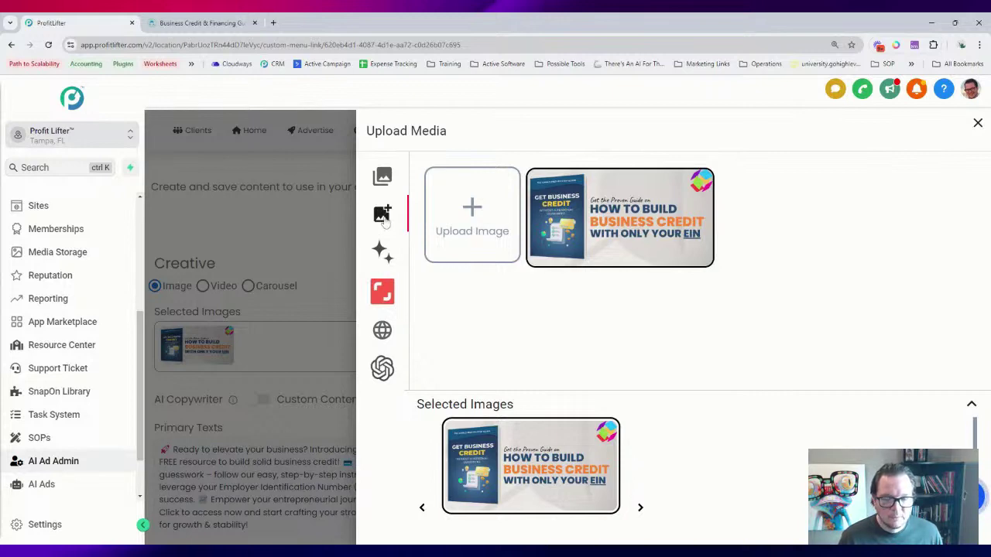
- Raise the 1.91:1 crop frame slightly on the suggested image of the smiling florist, and add the image in 1:1
click(382, 175)
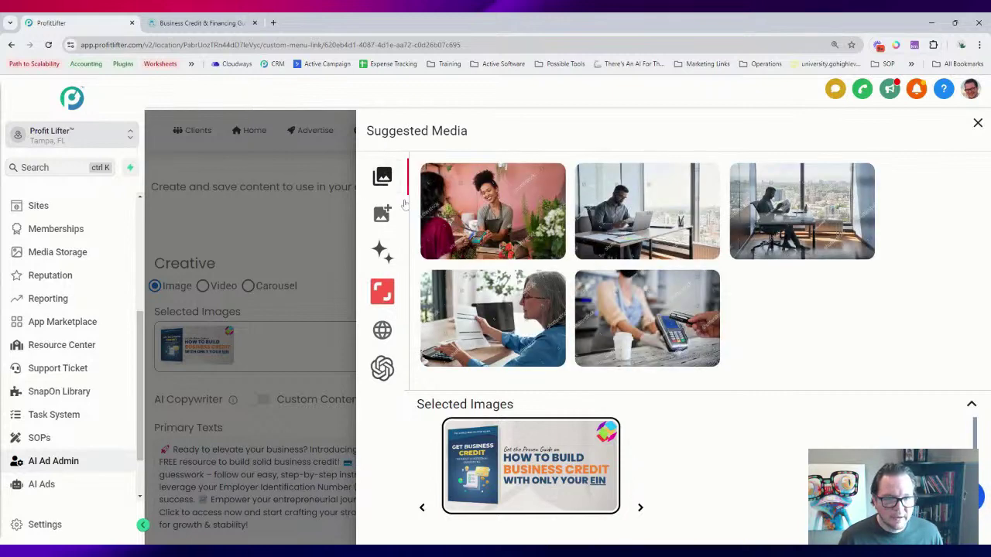
click(491, 214)
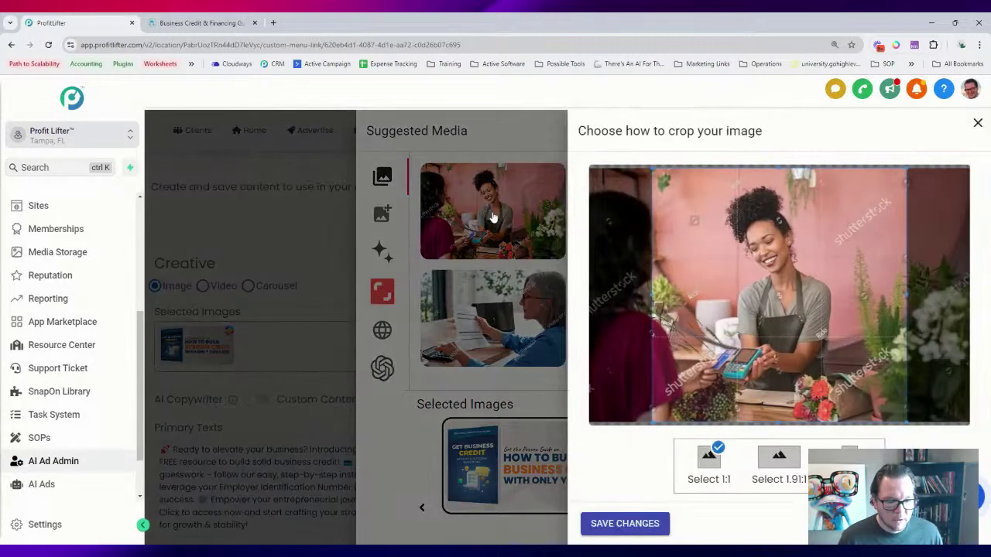
click(782, 468)
drag(795, 363, 796, 342)
drag(696, 294, 698, 304)
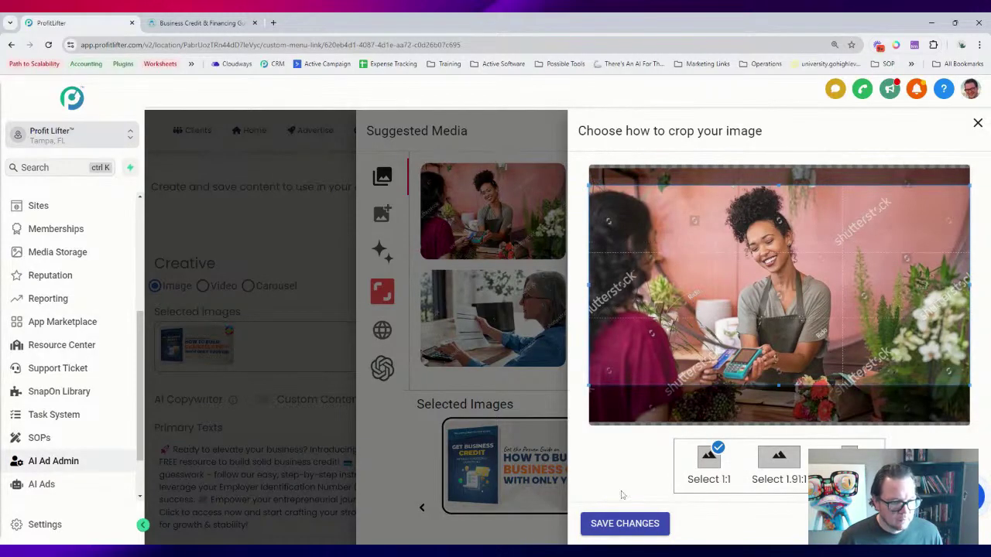
click(700, 466)
click(644, 524)
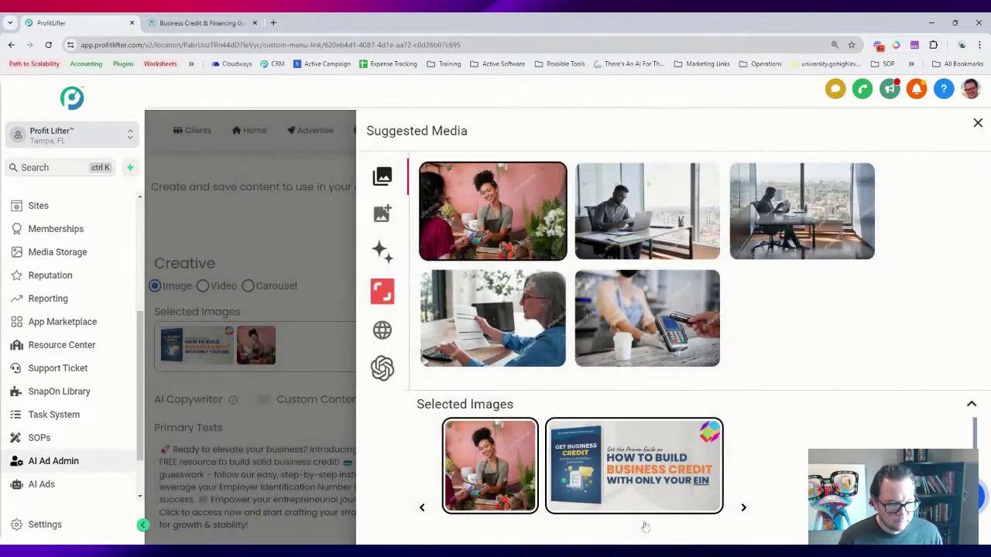
- Lower the 1.91:1 crop frame to the bottom edge of the man-at-laptop image, add the image in 1:1, and close the media picker
click(664, 234)
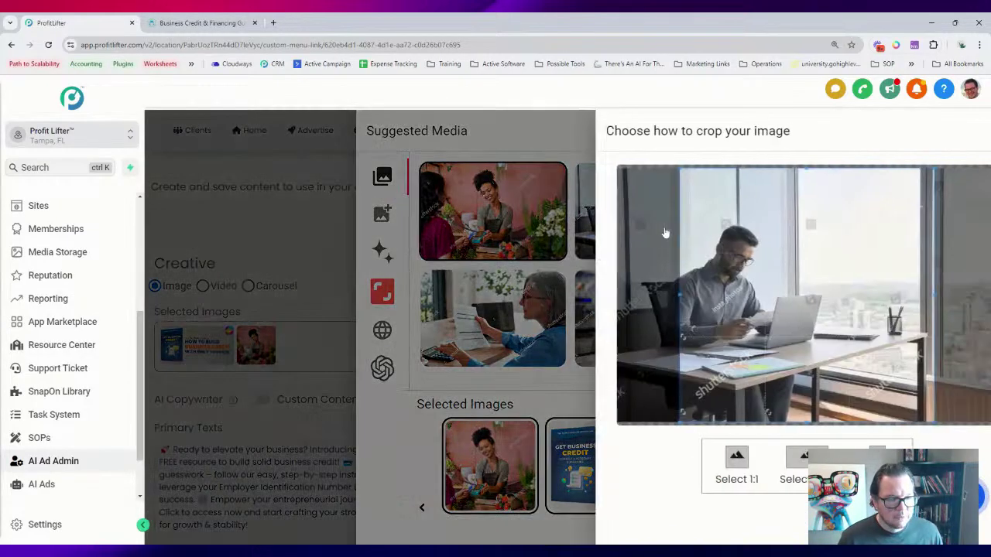
click(770, 461)
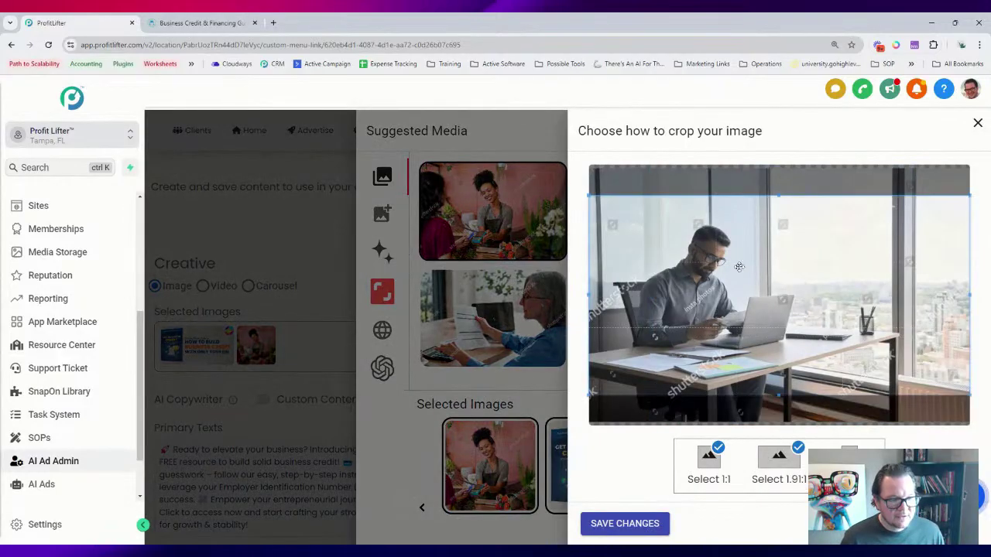
drag(739, 267, 738, 299)
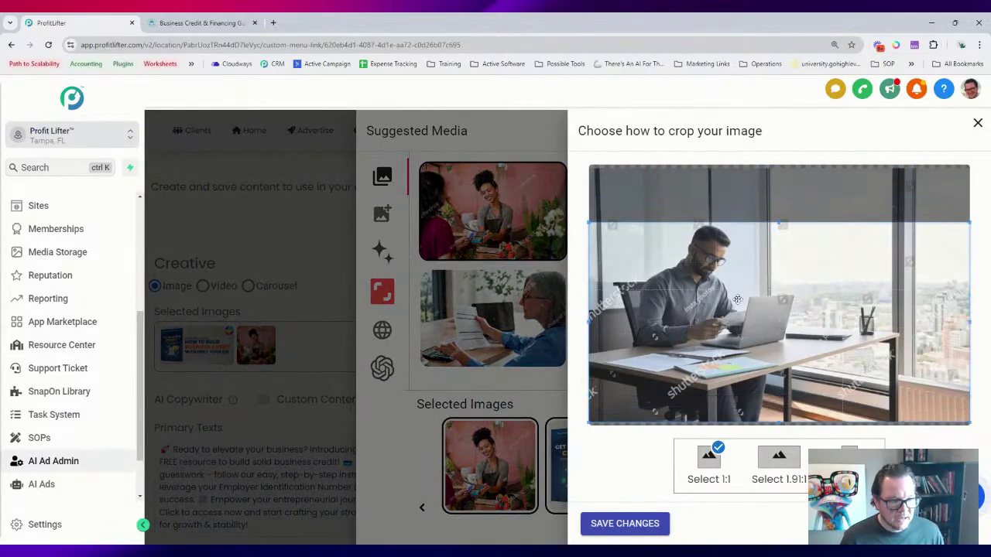
click(627, 529)
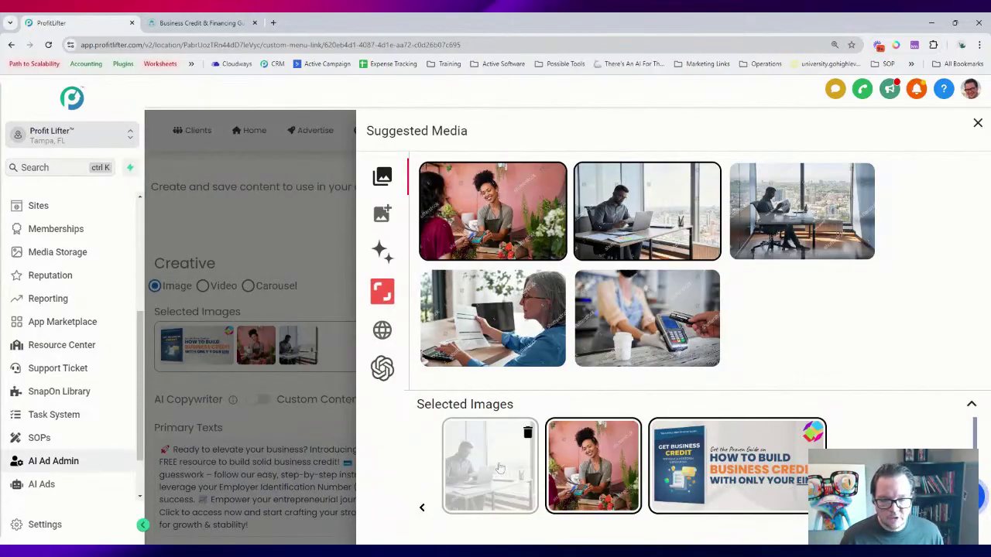
click(978, 124)
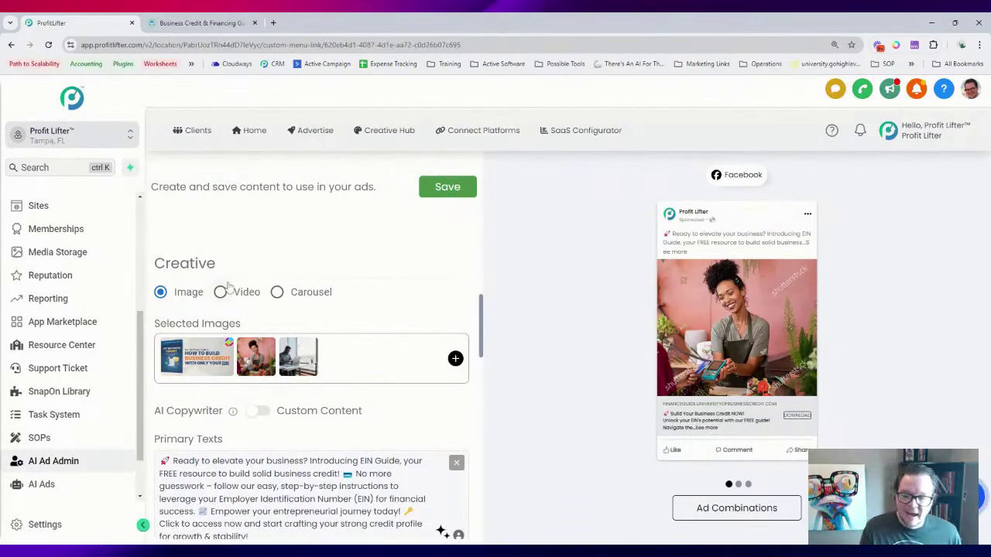
- Switch the ad copy to Custom Content and return it to AI Copywriter
scroll(301, 258, down, 1)
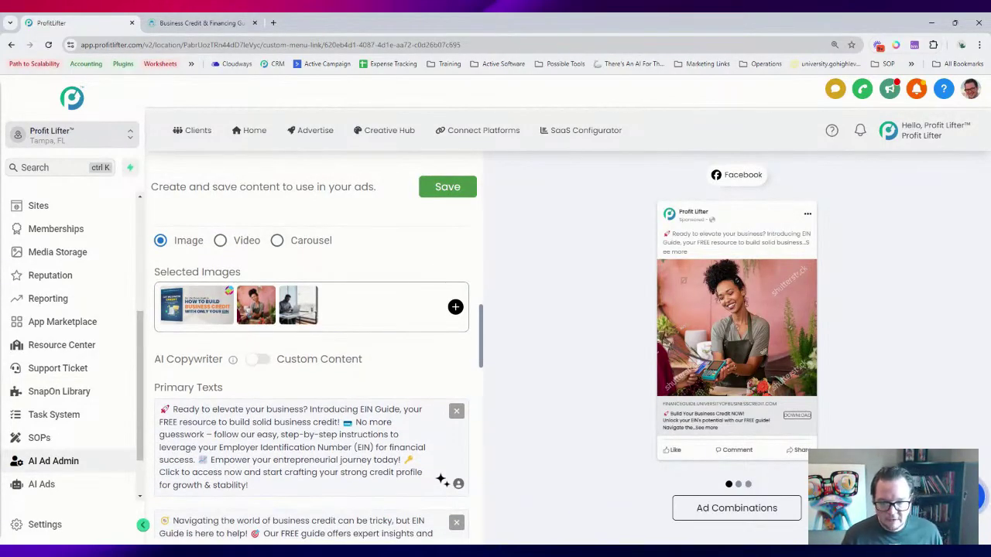
scroll(257, 362, down, 1)
double_click(239, 396)
triple_click(238, 395)
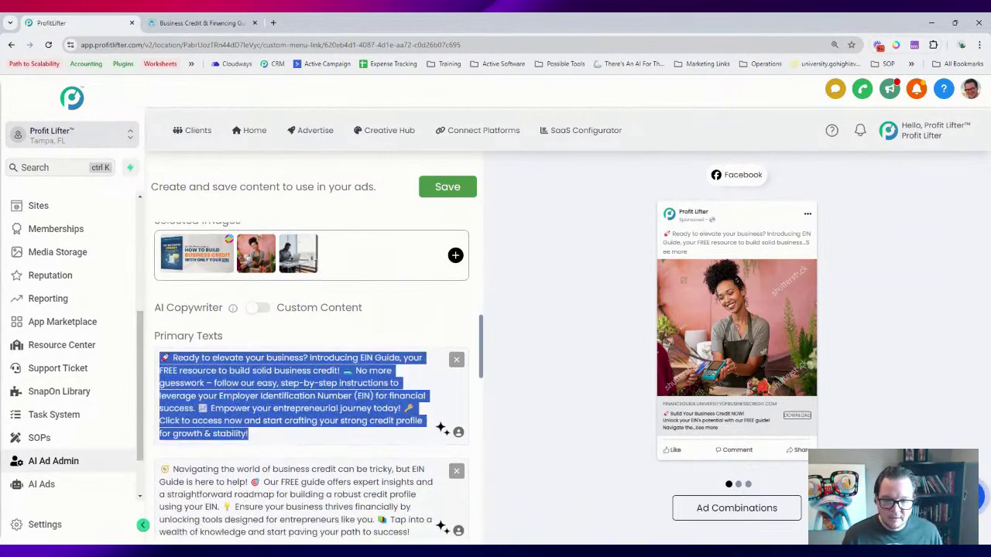
click(239, 370)
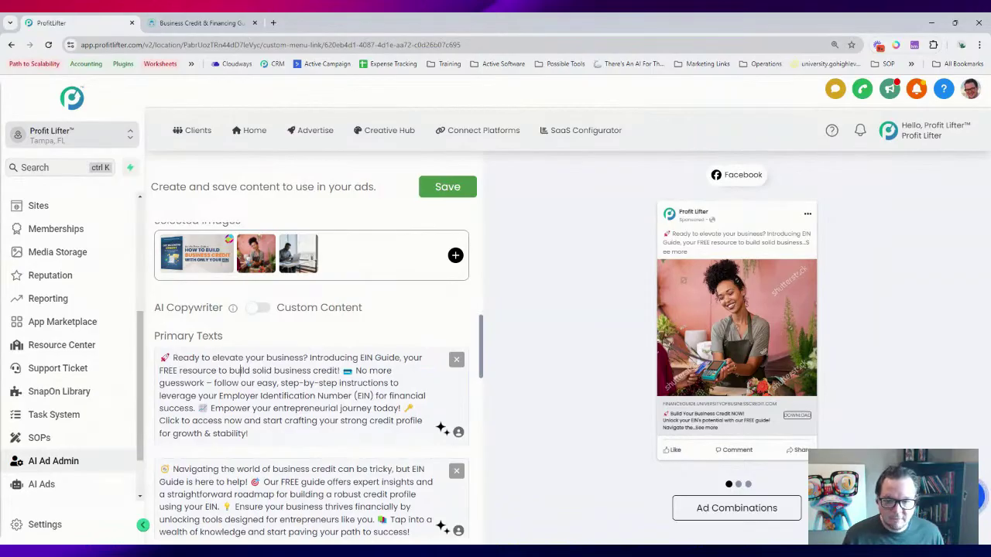
click(260, 309)
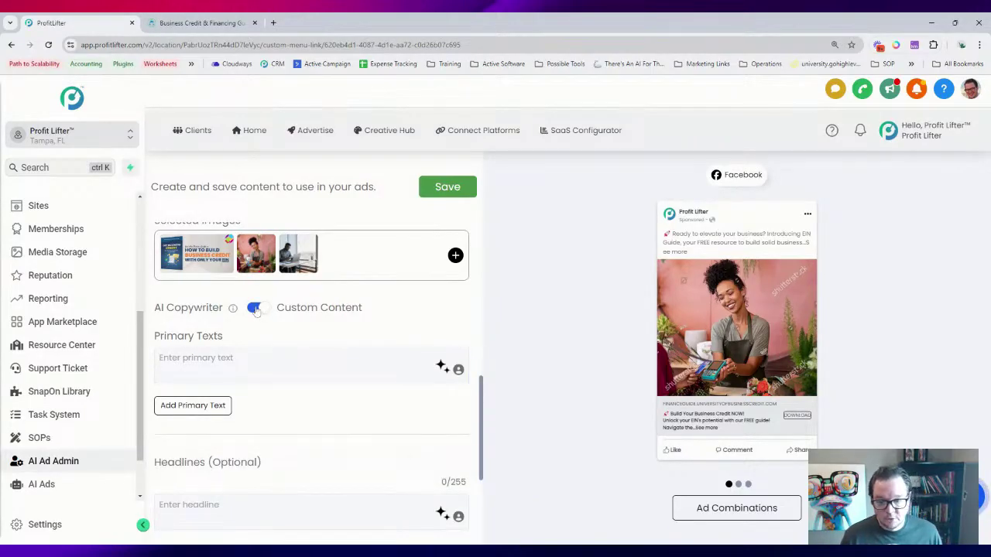
click(256, 309)
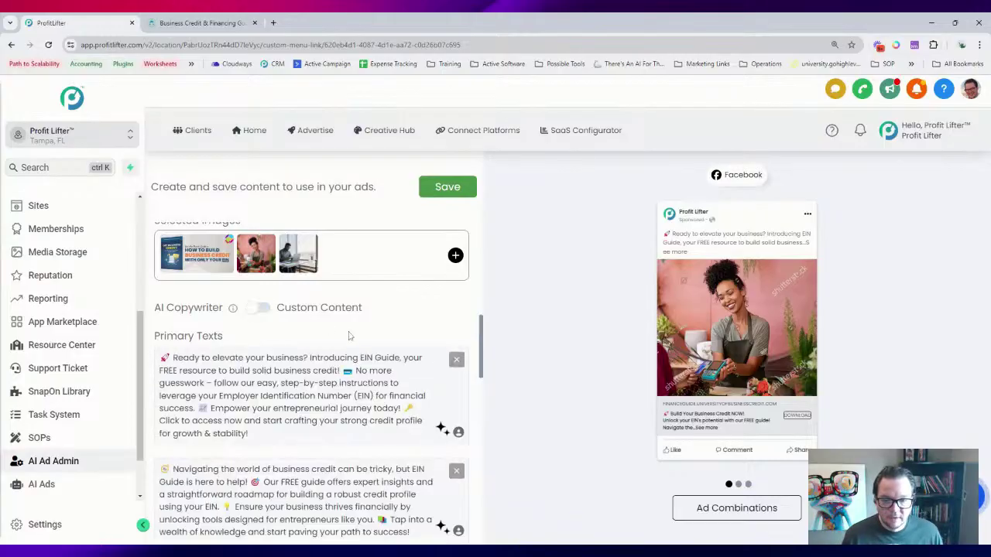
- Try replacing the first primary text with the filler "sdfasdf asdf", and undo the edit to restore the original text
scroll(341, 325, down, 1)
triple_click(317, 290)
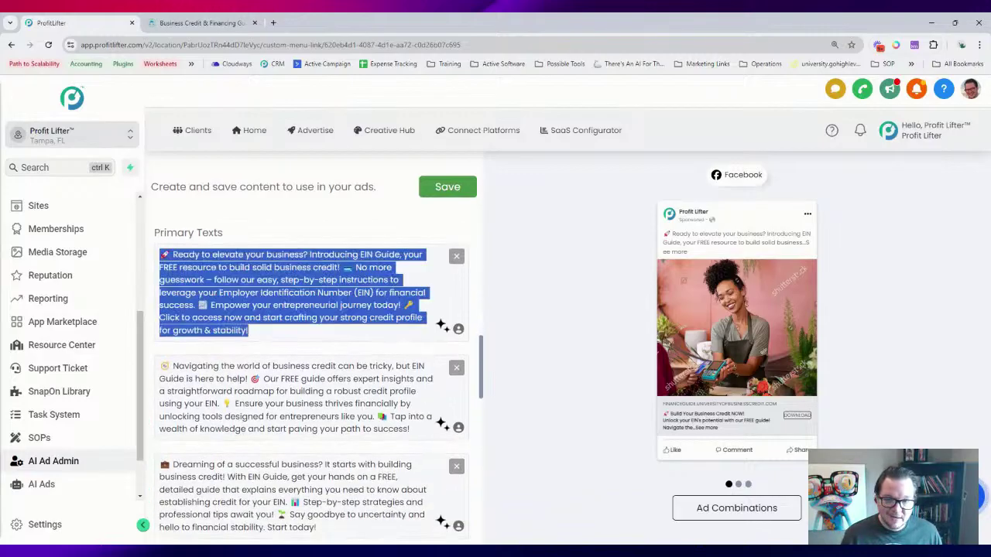
text(sdfasdf asdf asddg)
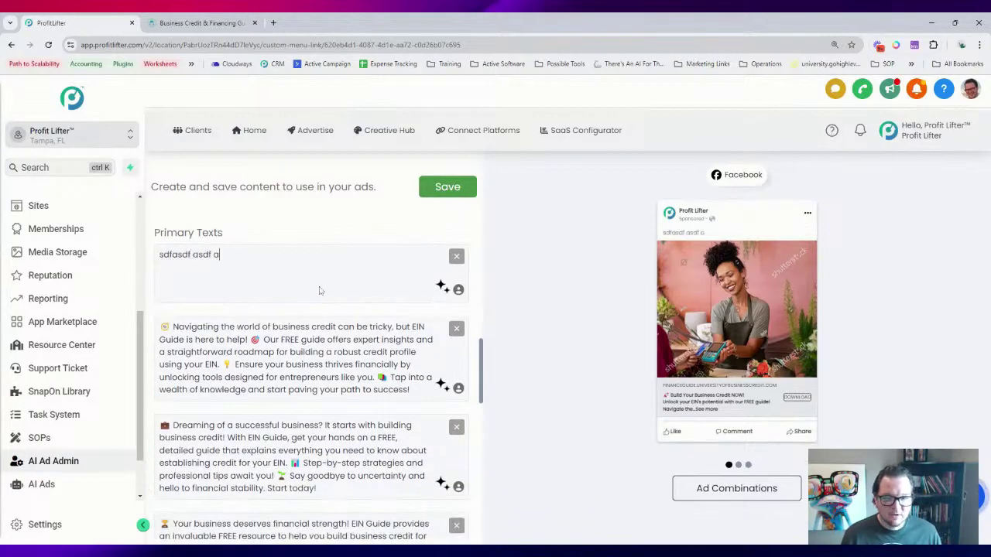
key(BackSpace)
key(BackSpace)
key(BackSpace)
key(BackSpace)
key(BackSpace)
key(BackSpace)
key(BackSpace)
key(BackSpace)
key(BackSpace)
key(BackSpace)
key(BackSpace)
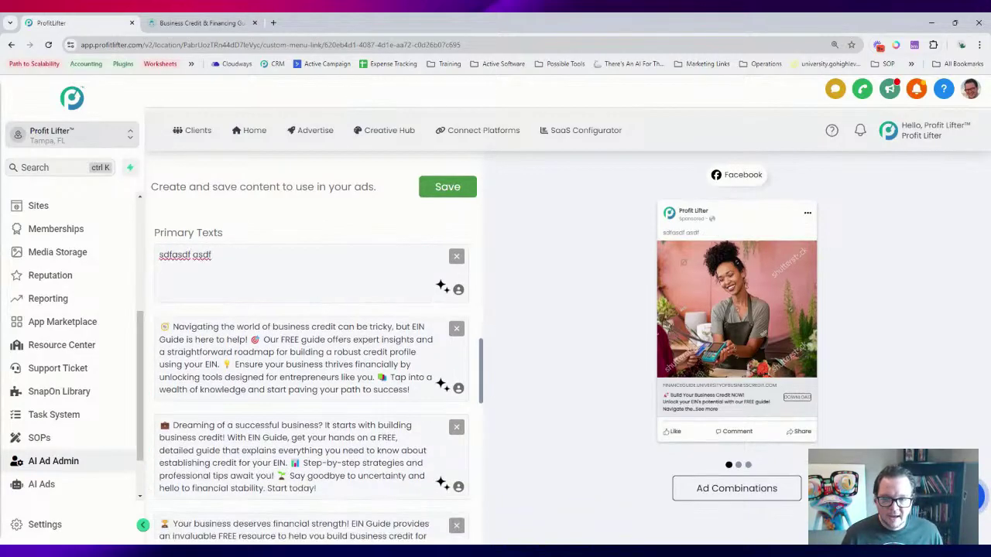
key(BackSpace)
key(BackSpace)
key(BackSpace)
key(BackSpace)
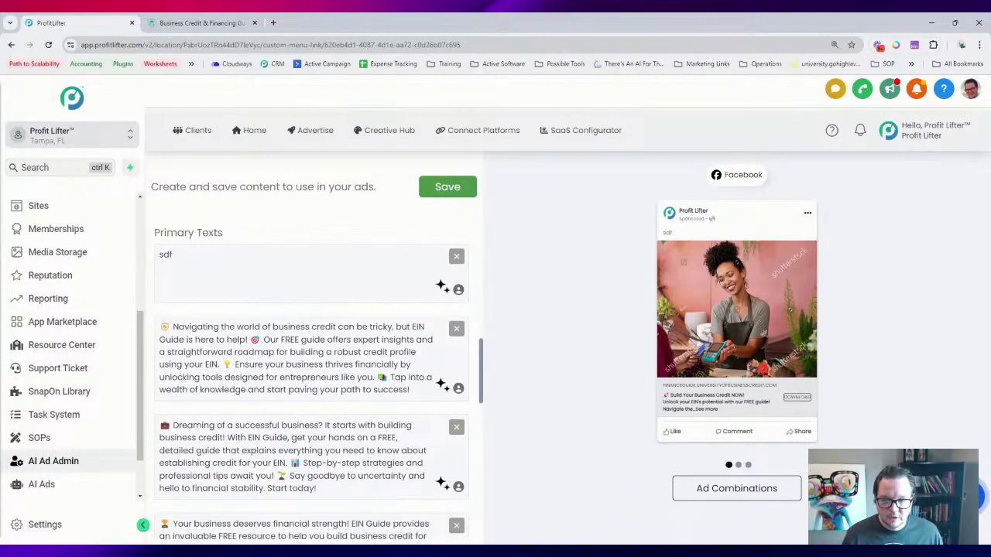
key(ctrl+z)
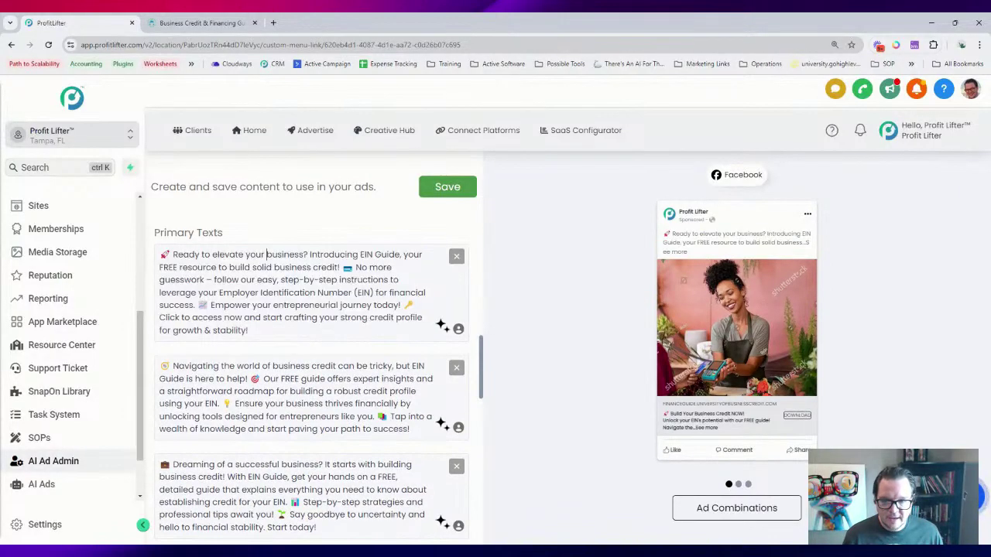
- Review the AI-written primary texts and headlines together with the selected images of the creative
scroll(318, 380, down, 2)
scroll(267, 319, down, 4)
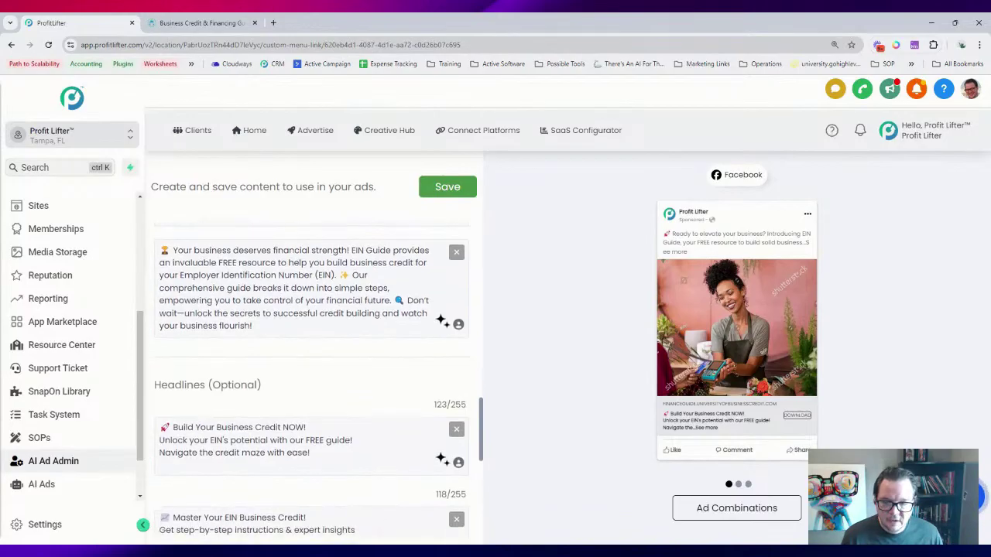
scroll(267, 320, down, 1)
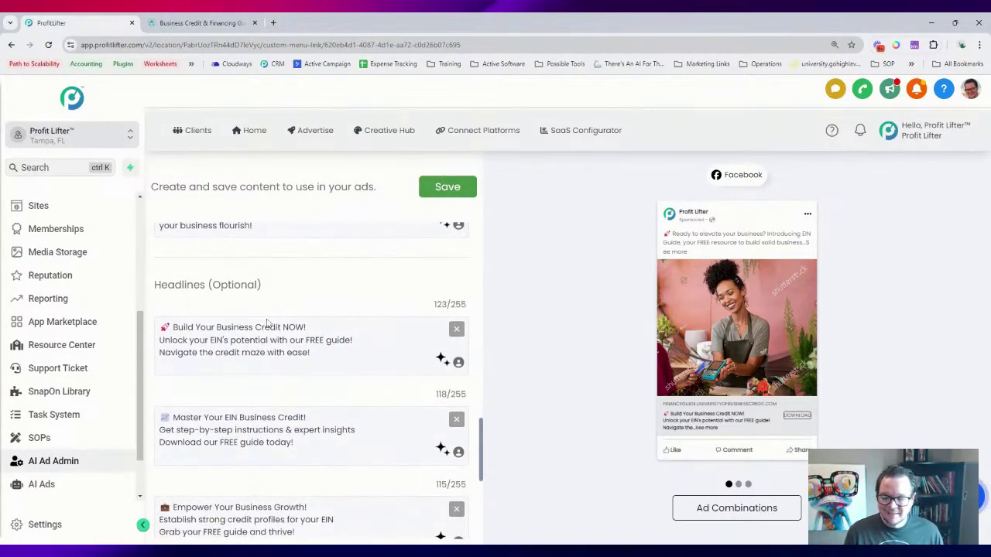
scroll(267, 325, up, 8)
scroll(314, 379, up, 2)
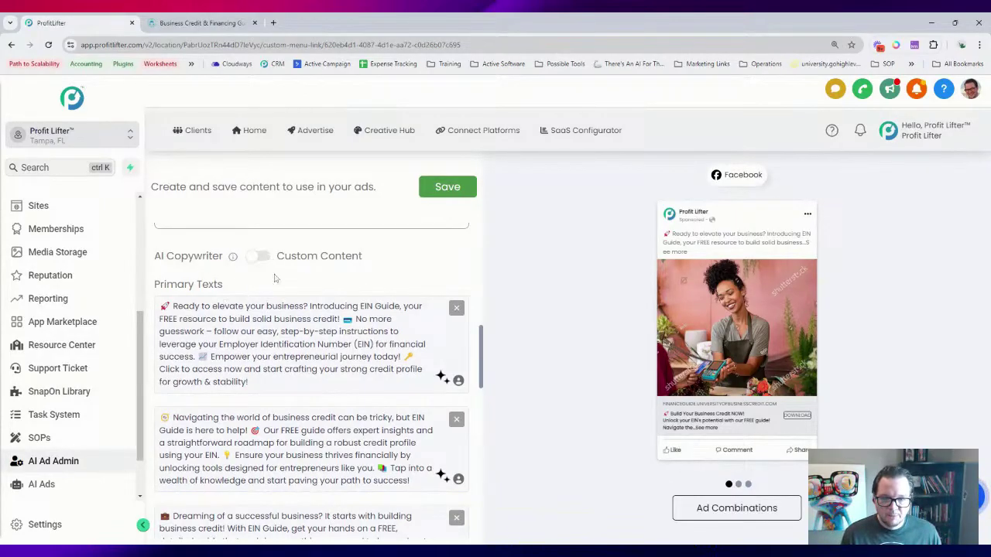
scroll(248, 291, up, 3)
scroll(247, 291, down, 1)
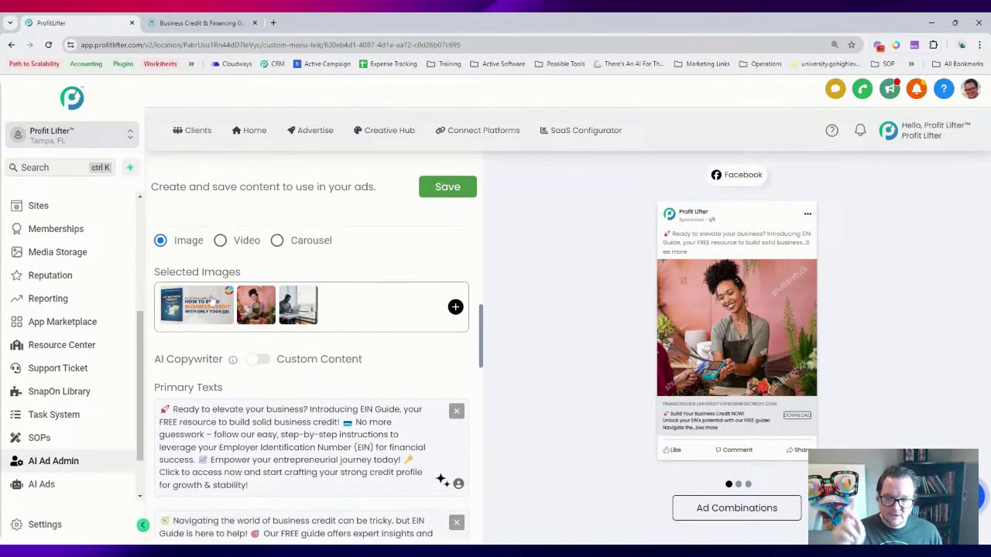
scroll(216, 308, down, 3)
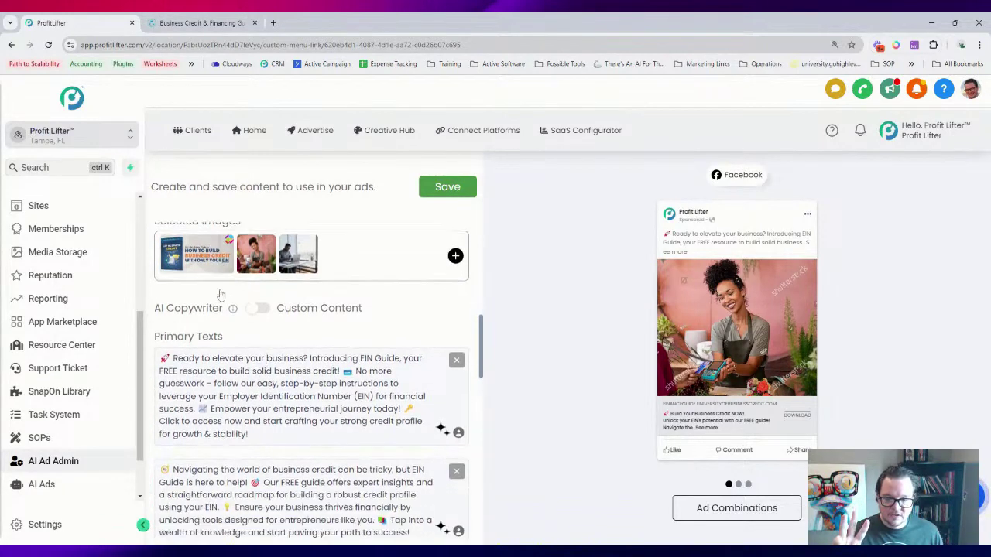
scroll(314, 381, down, 4)
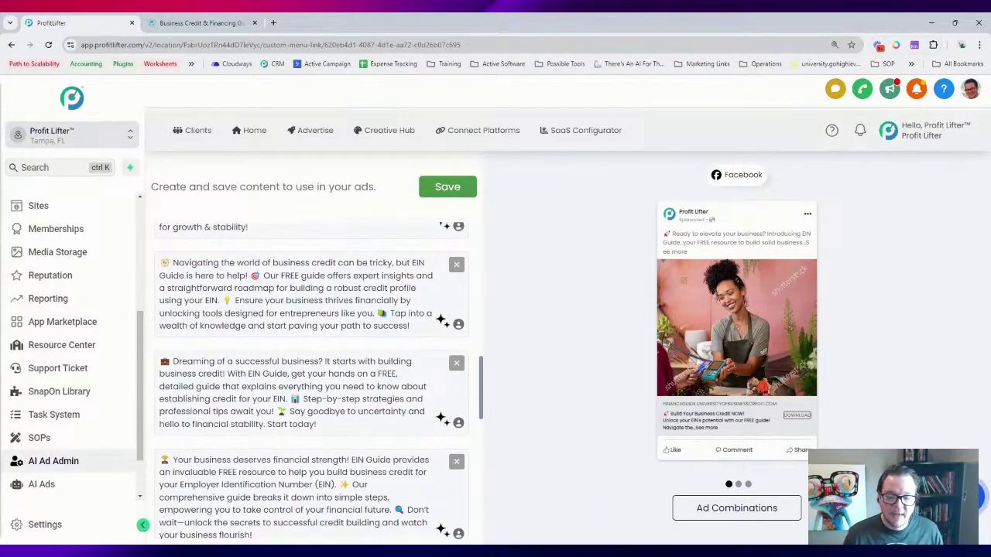
scroll(317, 379, down, 3)
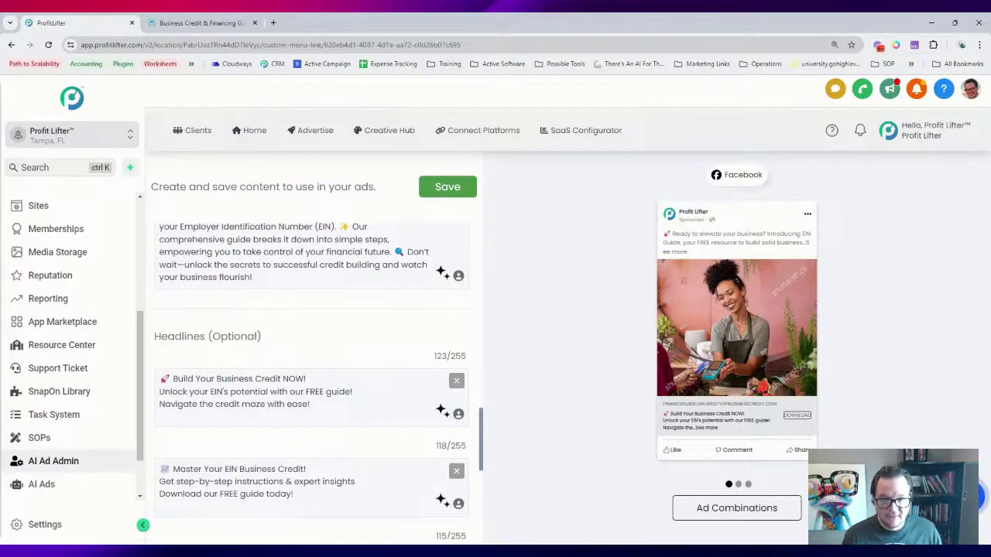
scroll(219, 321, up, 3)
scroll(323, 316, down, 5)
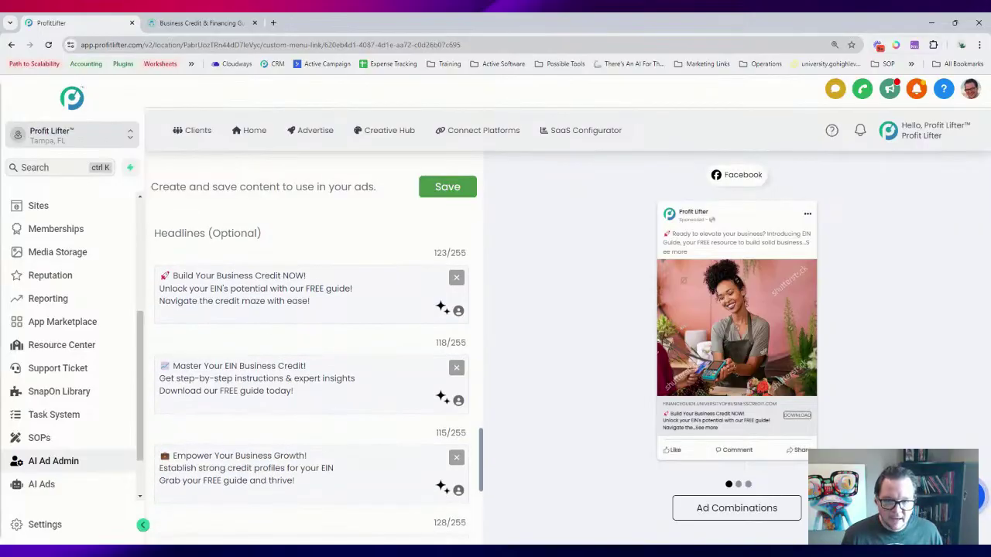
scroll(254, 348, down, 2)
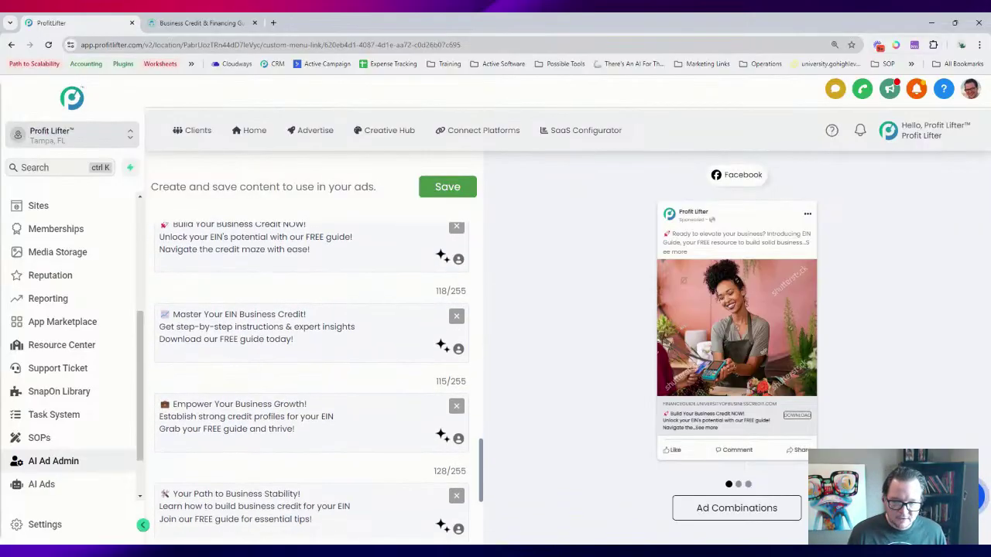
- Turn on the Add Lead Form option below the creative's call to action
scroll(254, 349, down, 2)
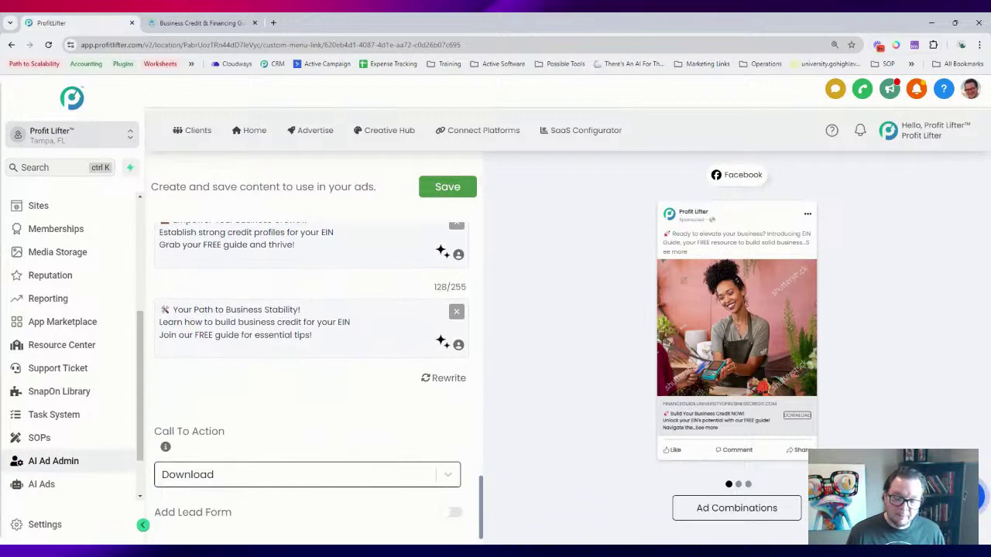
click(451, 517)
scroll(323, 409, down, 2)
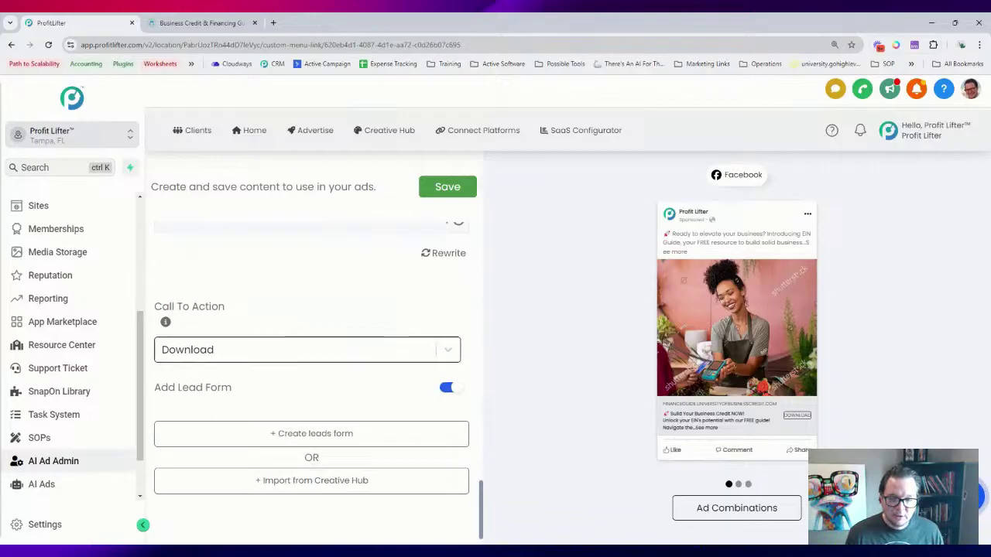
triple_click(218, 388)
triple_click(218, 388)
triple_click(218, 388)
click(218, 388)
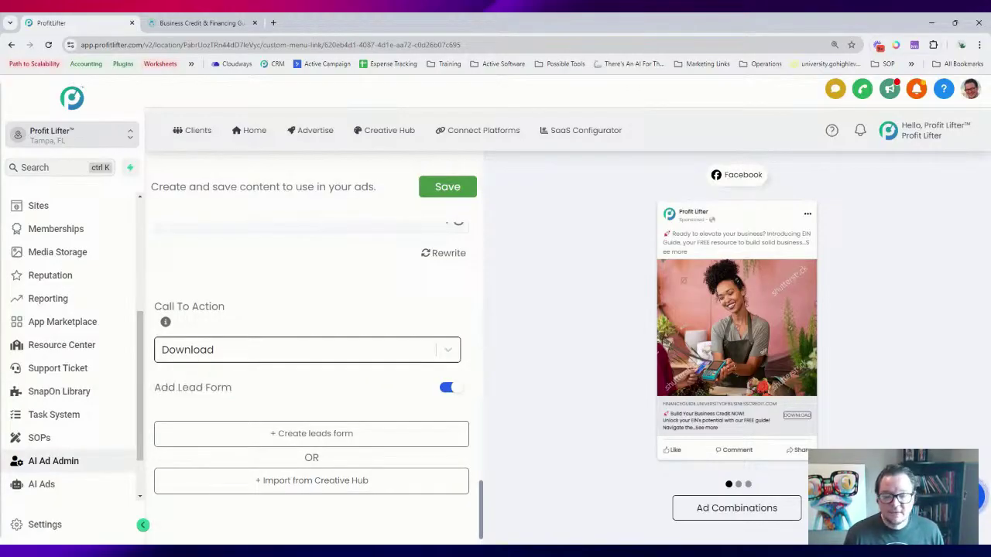
double_click(218, 388)
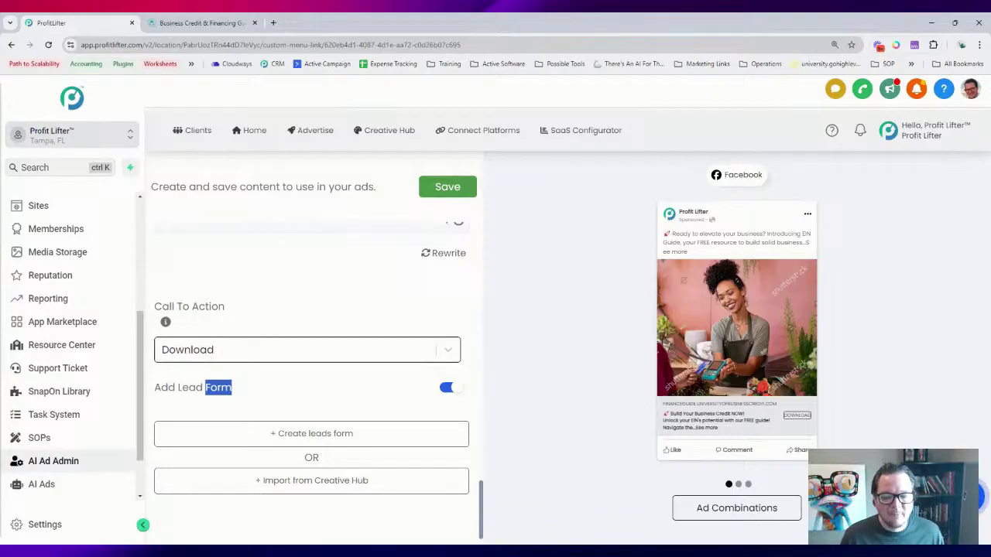
scroll(267, 385, up, 15)
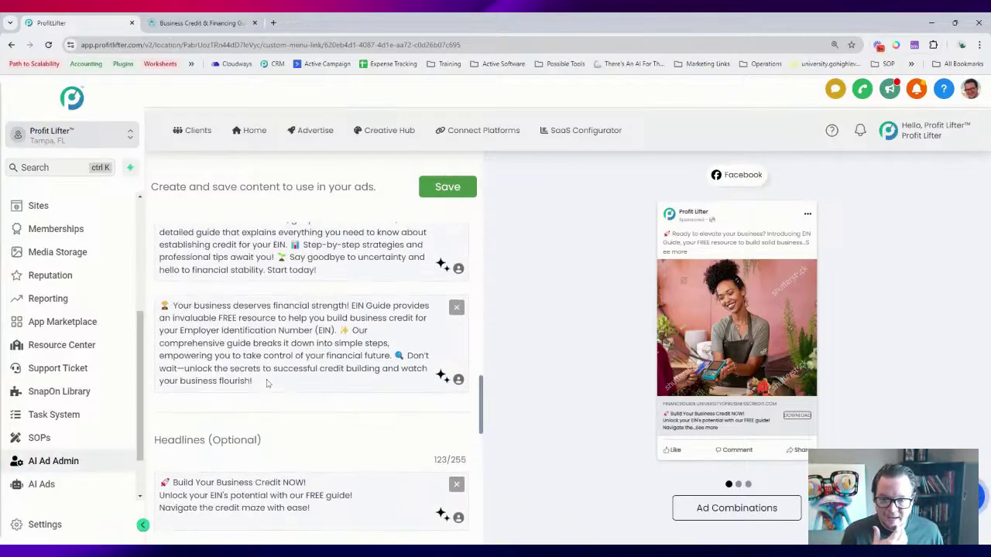
scroll(272, 341, up, 10)
scroll(271, 341, down, 2)
scroll(271, 340, down, 20)
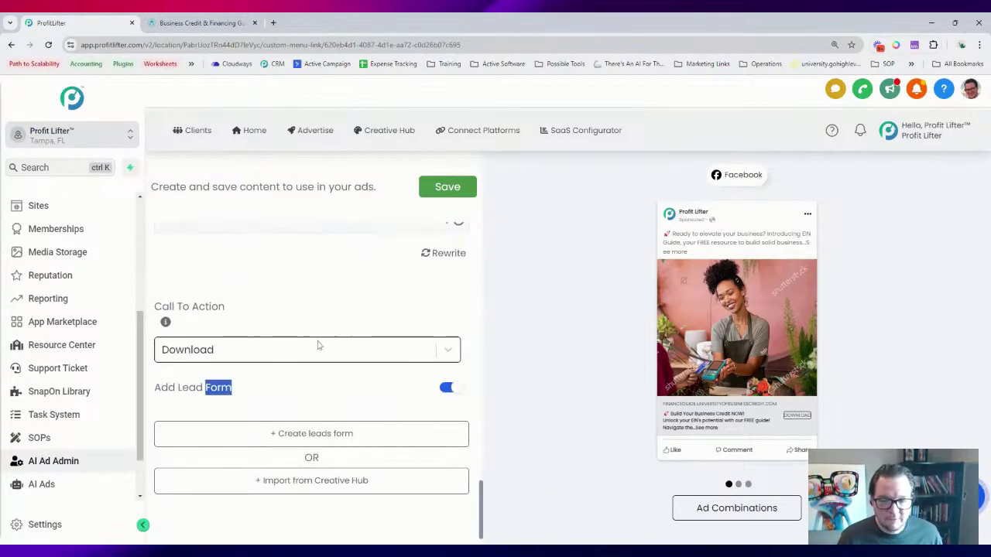
click(289, 404)
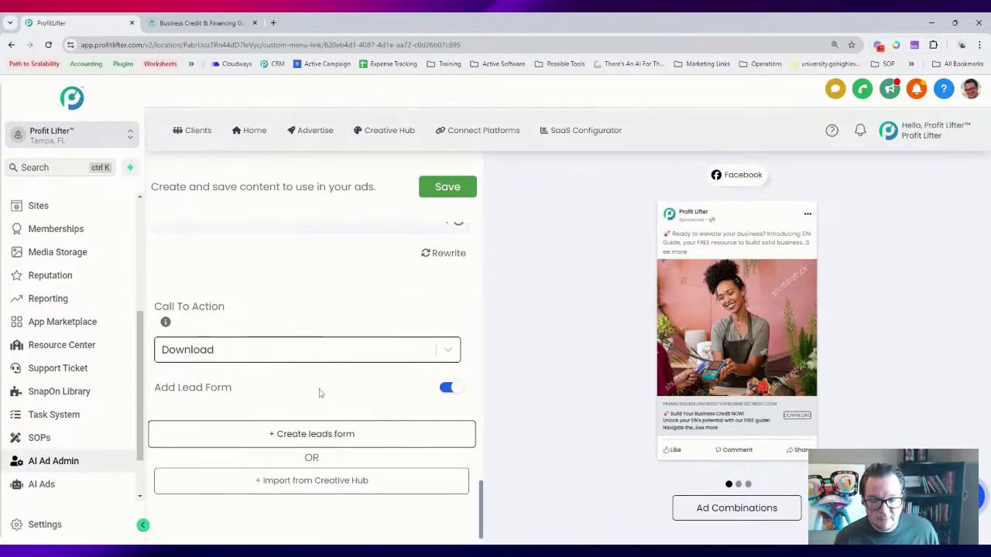
- Create a new leads form for the creative and name it "EIN Guide Download"
click(322, 484)
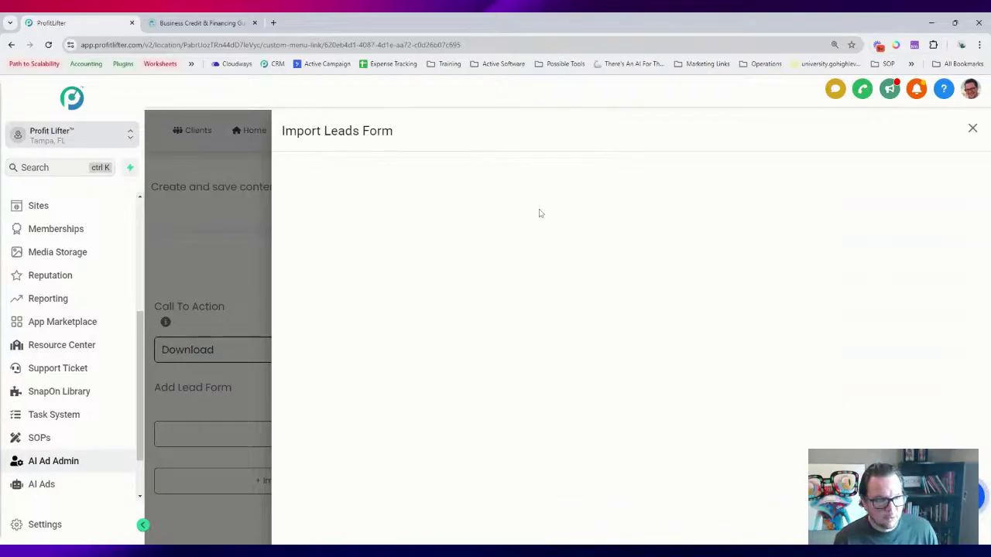
click(972, 127)
click(302, 438)
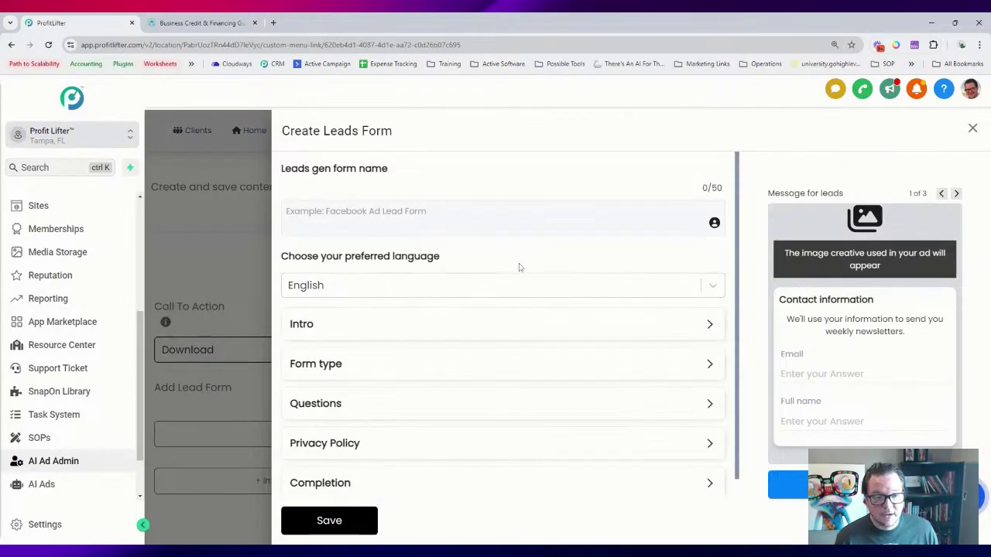
triple_click(414, 256)
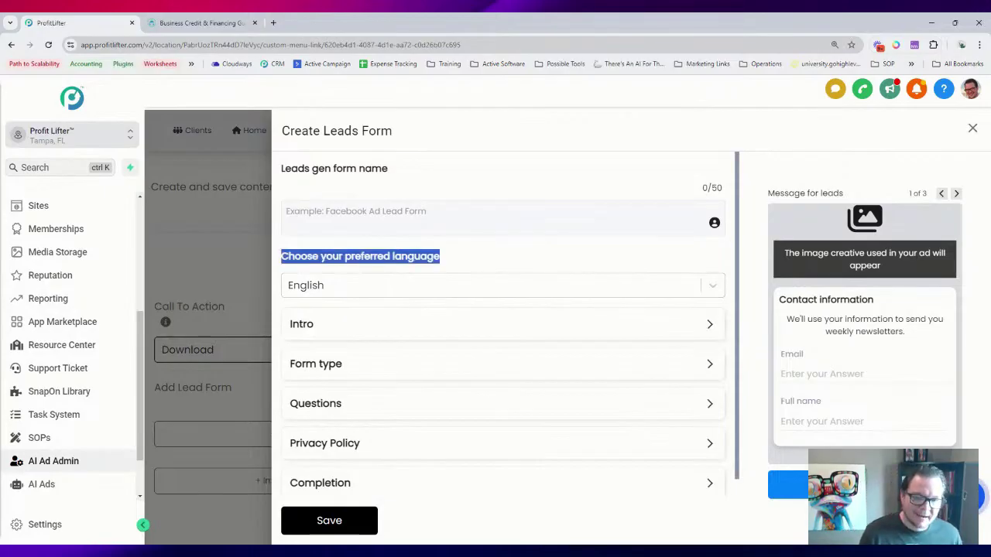
click(396, 302)
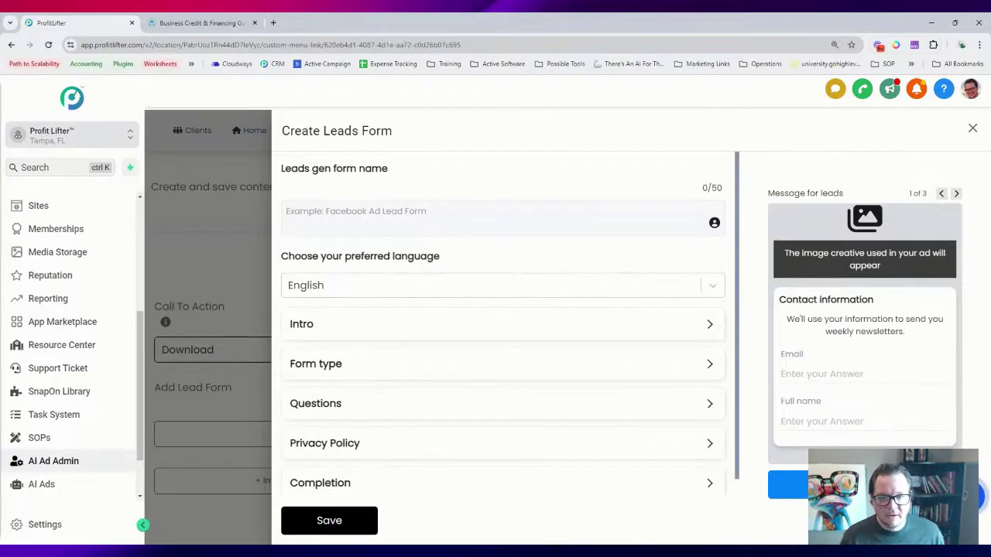
text(EI)
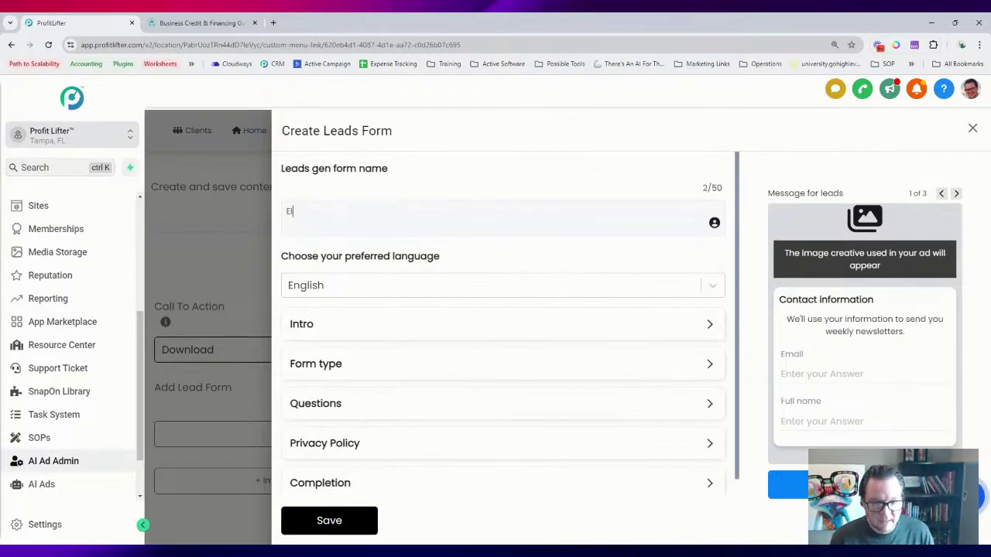
text(N Guide Download)
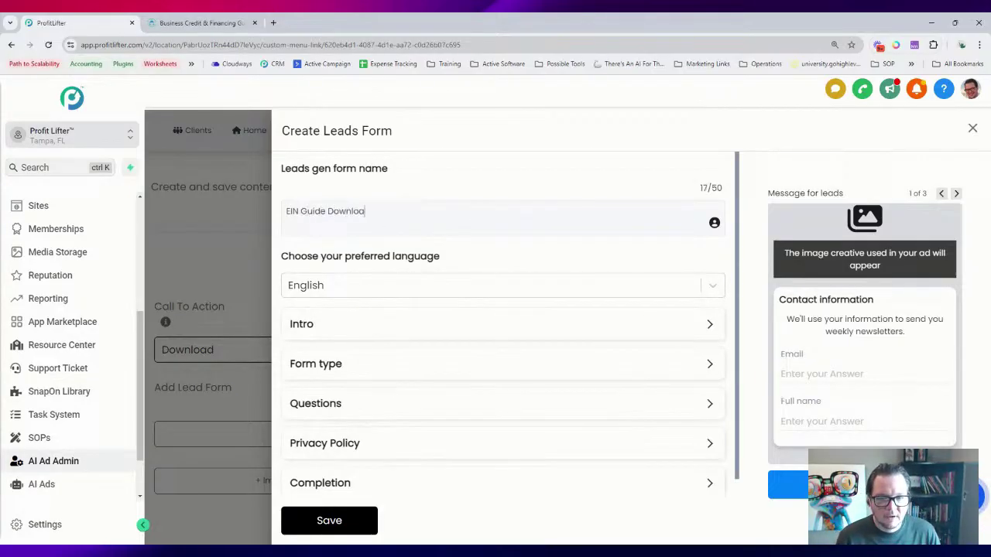
- Try adding a greeting to the intro of the leads form, and remove that greeting
click(380, 325)
scroll(382, 320, down, 2)
click(325, 304)
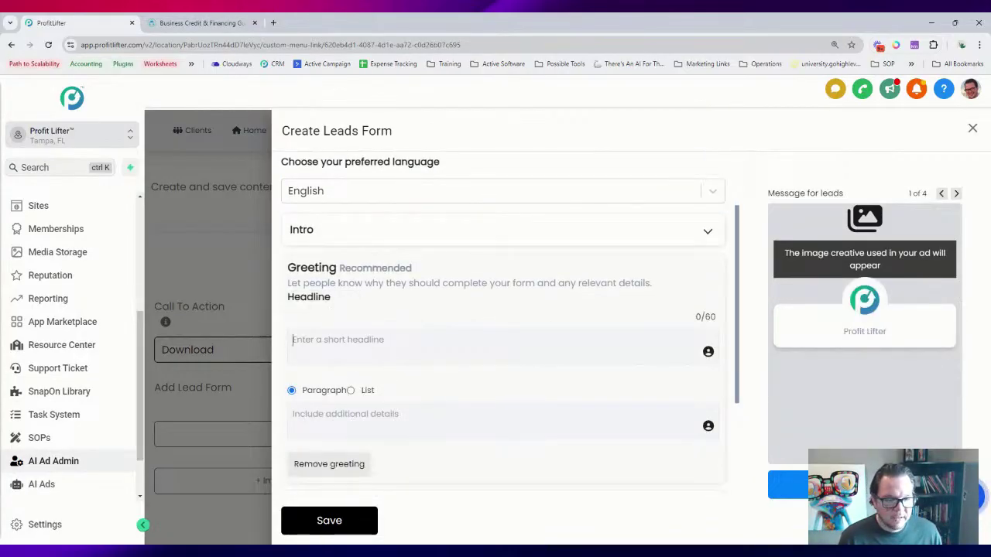
scroll(430, 285, down, 2)
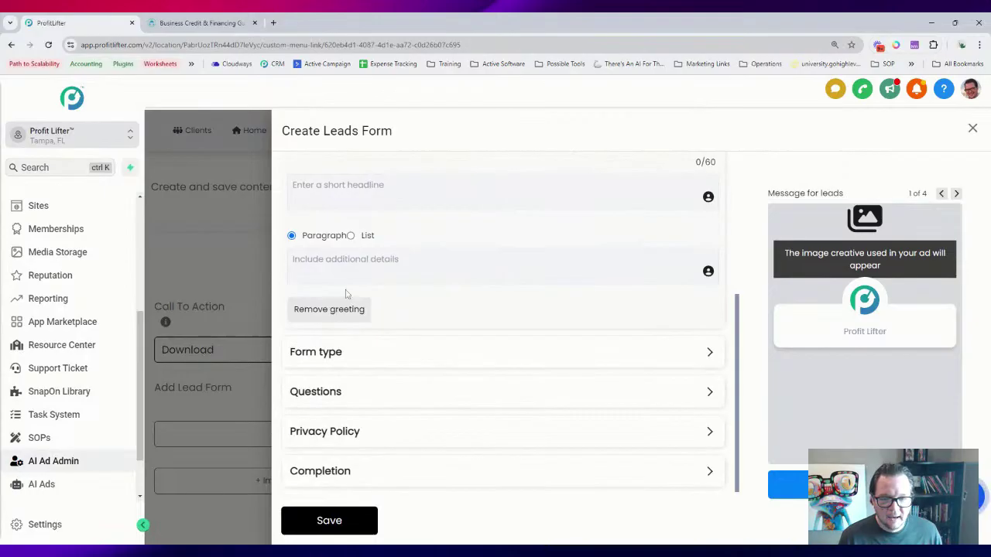
scroll(333, 305, up, 1)
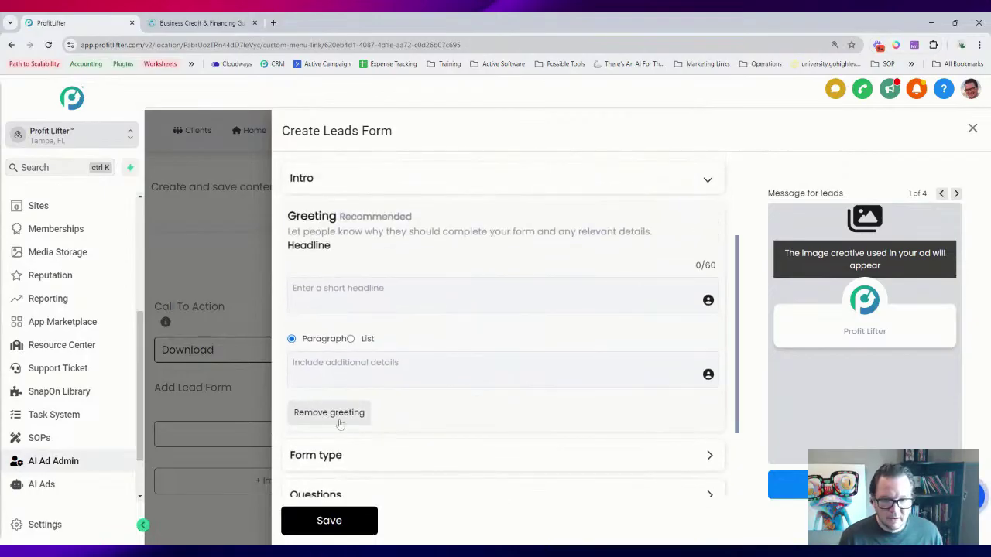
click(339, 425)
- Set the prefill questions to ask for Full name, Email and Phone Number, in that order
click(341, 354)
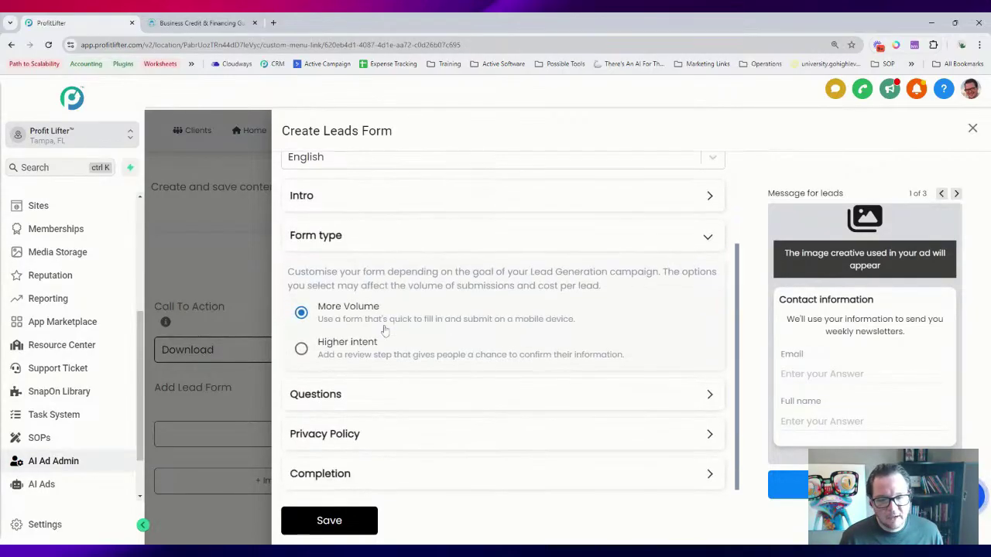
click(350, 387)
scroll(405, 323, down, 1)
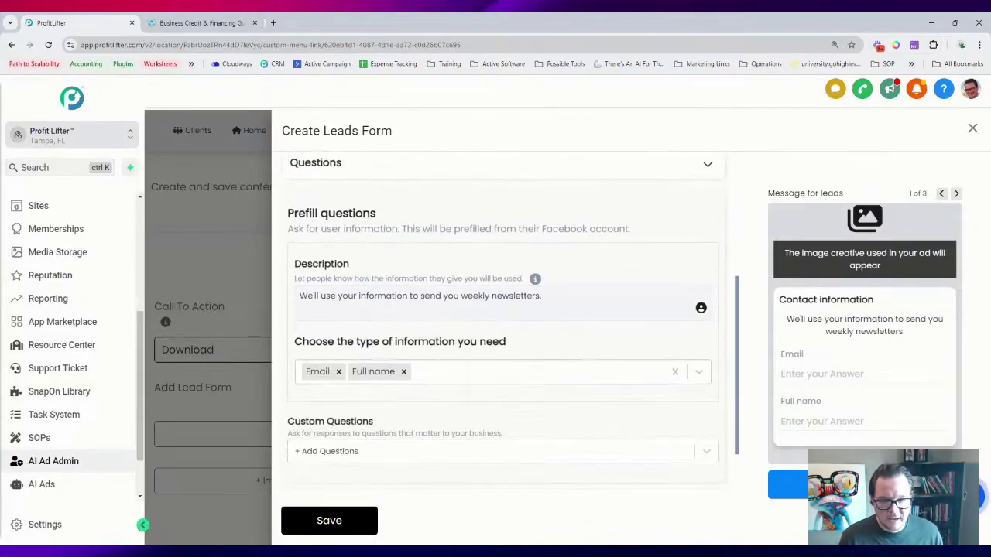
scroll(402, 310, down, 1)
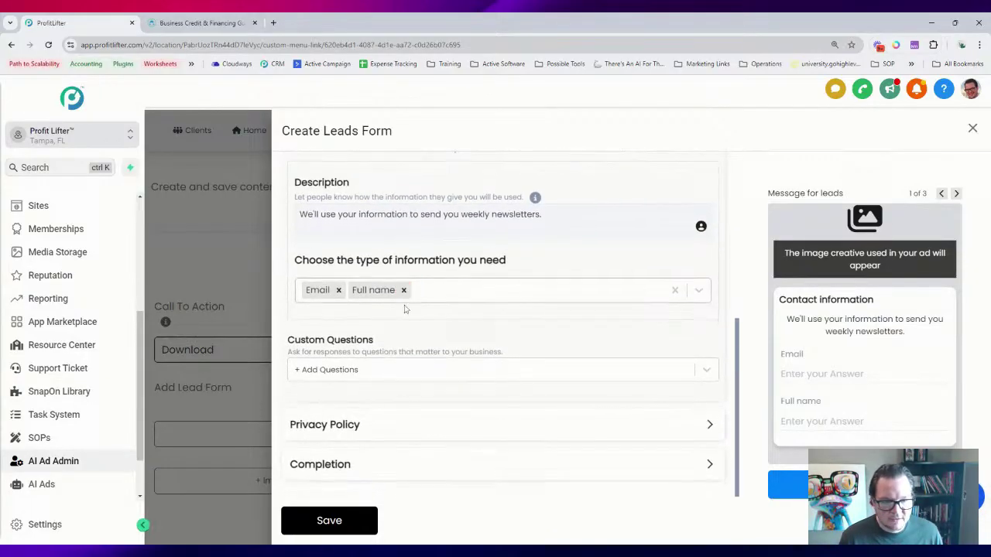
click(469, 299)
click(402, 376)
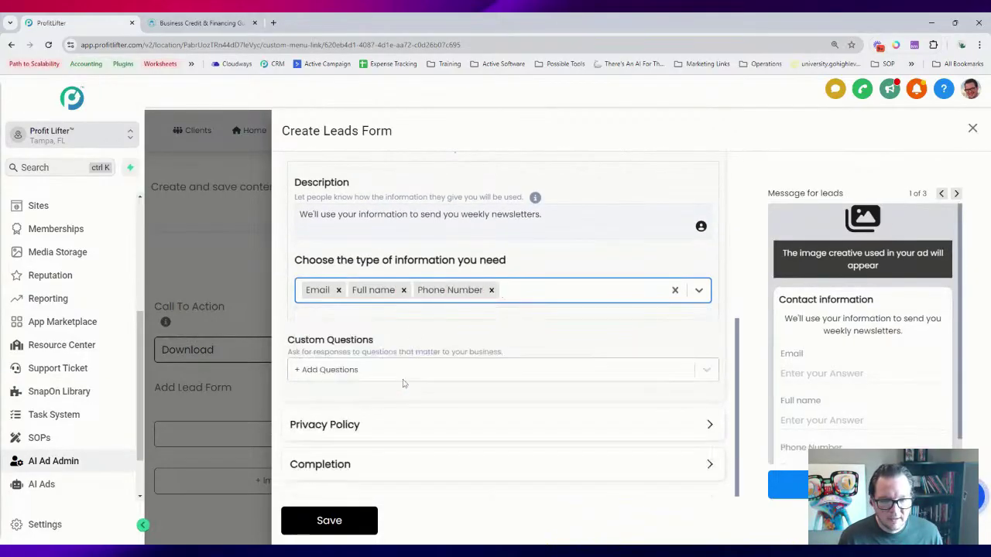
click(380, 293)
click(338, 289)
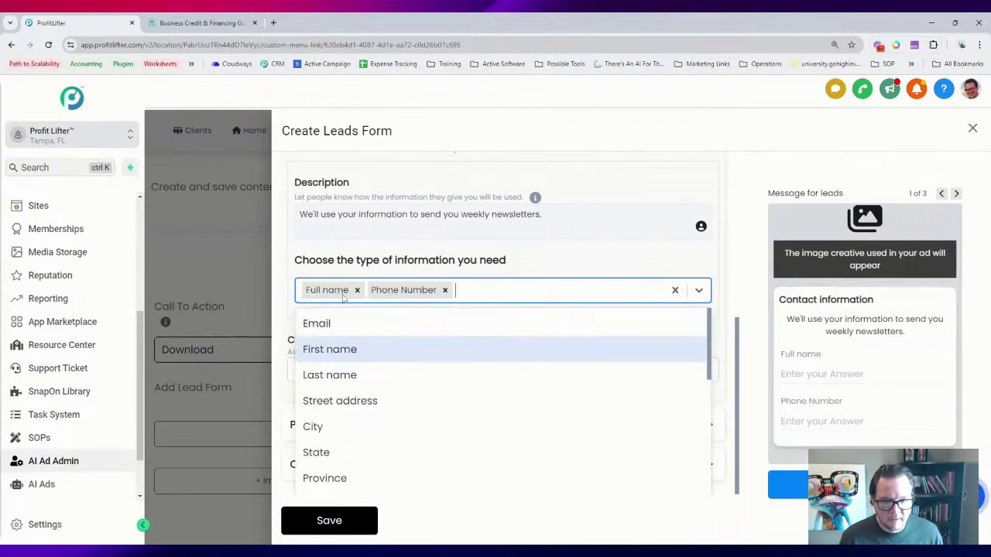
click(444, 289)
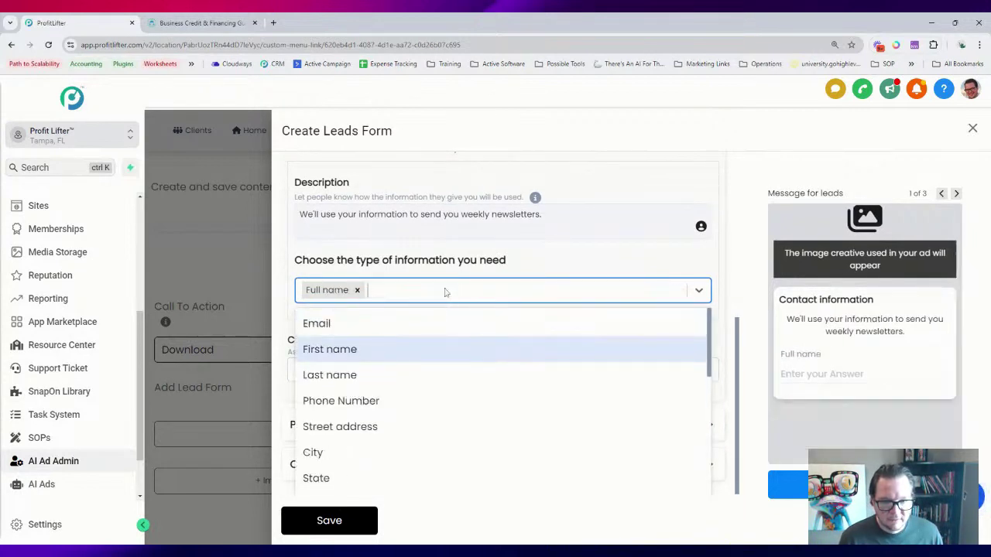
click(339, 325)
click(356, 375)
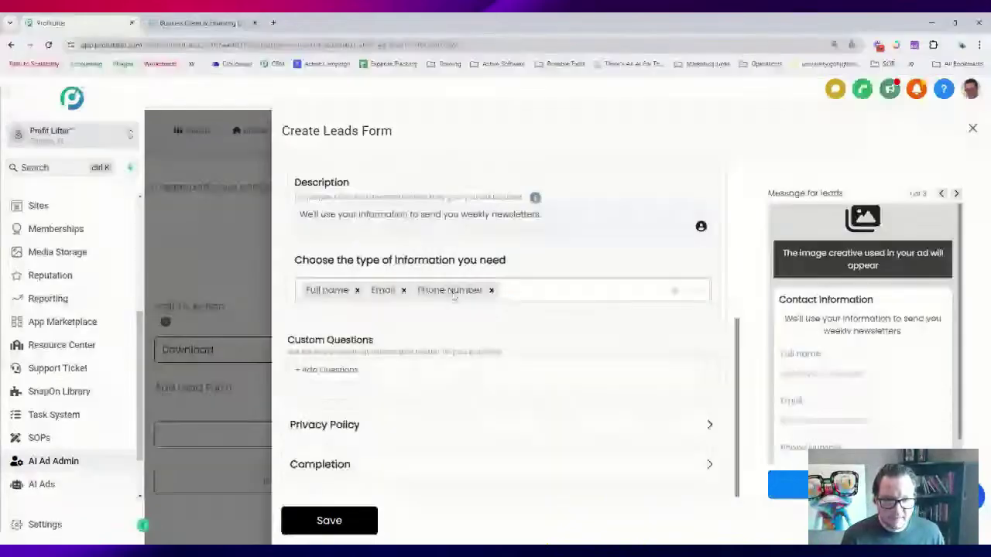
- Add a multiple choice custom question reading "How Long Have You Been in Business?"
click(360, 370)
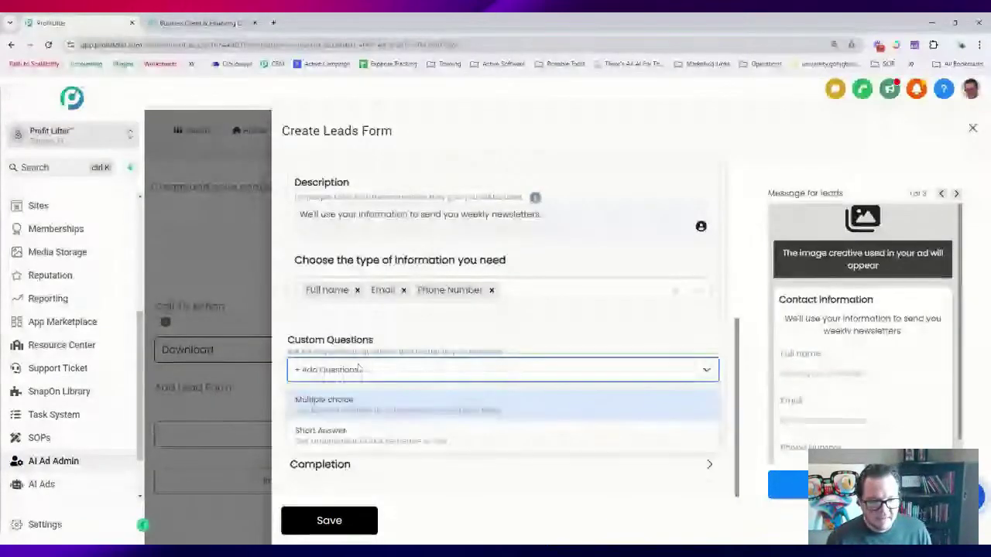
click(338, 406)
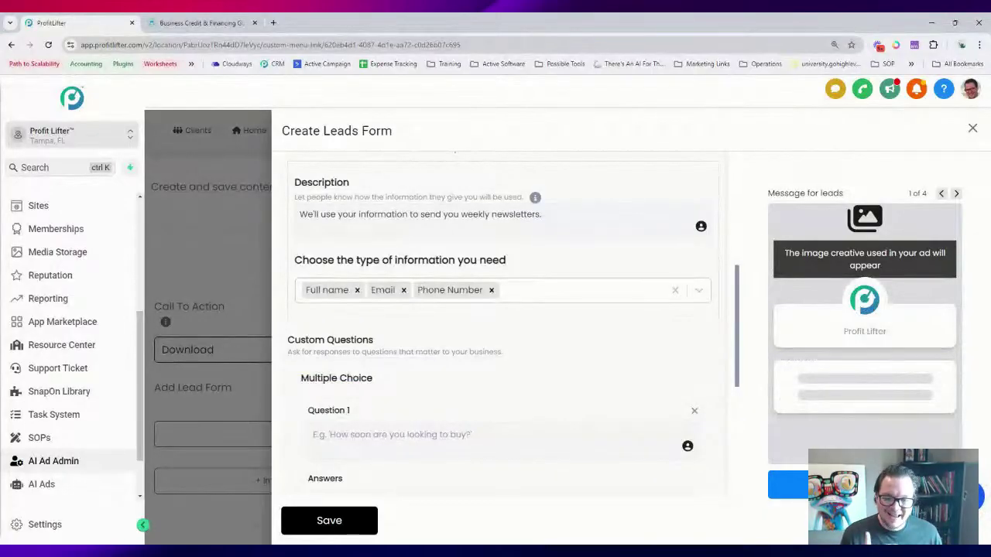
scroll(503, 325, down, 1)
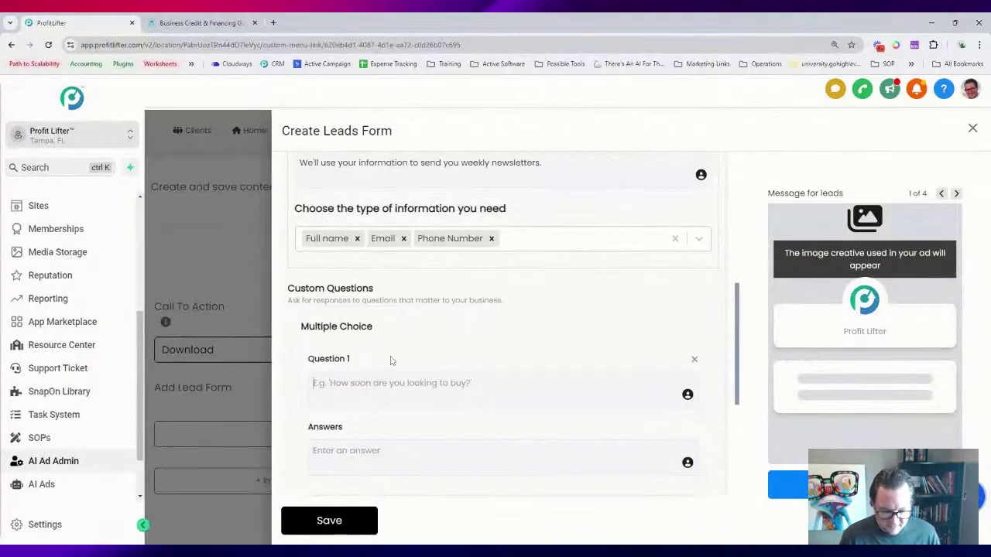
text(How Long H)
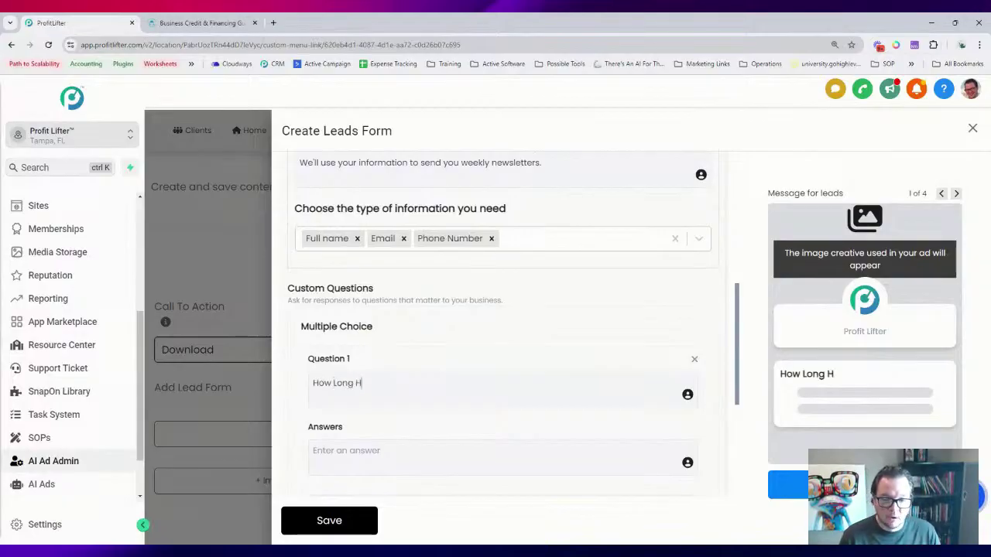
text(ave You Been in Business?)
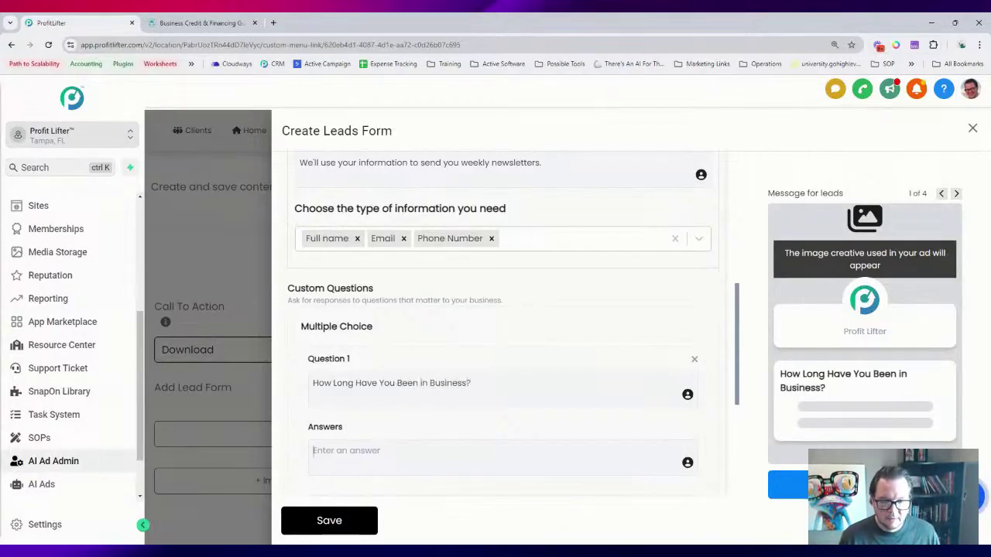
- Give the business-age question the answers "0 to 1 Year", "1 to 2 Years", "2 to 5 Years" and "Over 5 Years"
scroll(402, 402, down, 2)
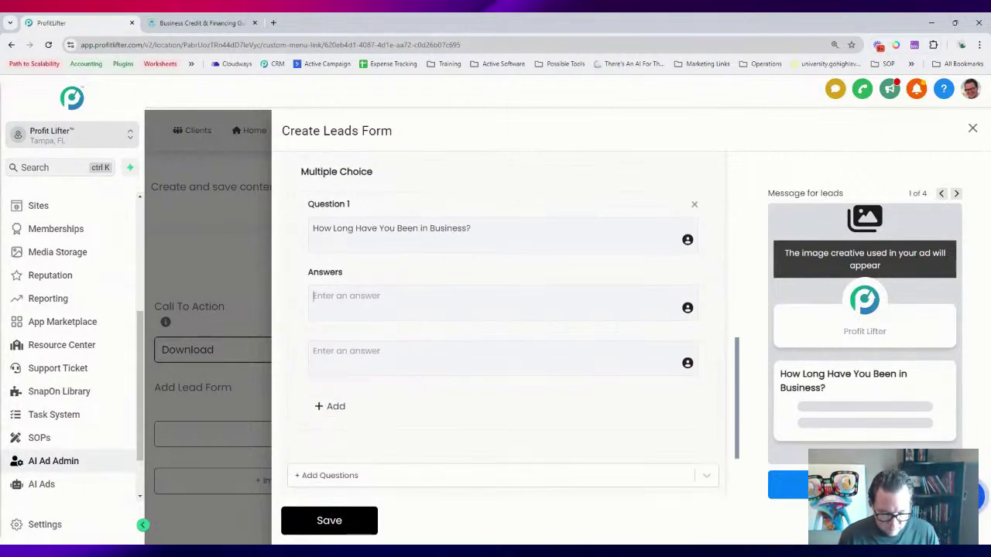
text(0 to 1 Year)
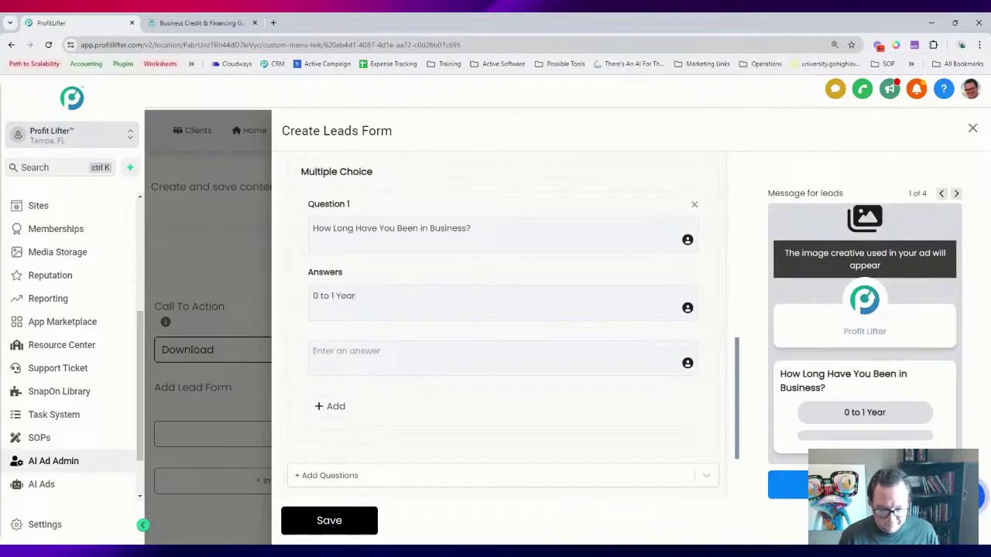
text(1 to 2 Years)
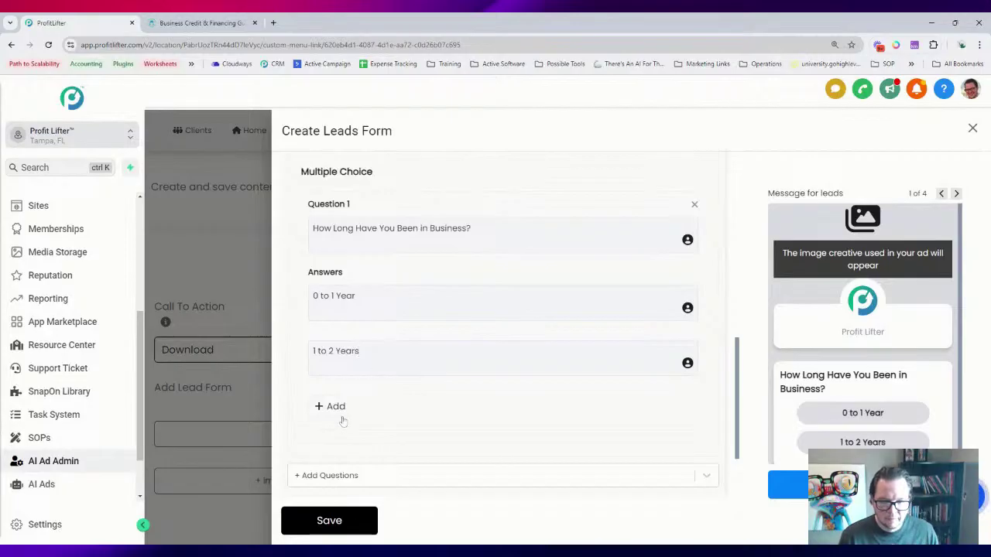
click(341, 420)
text(2)
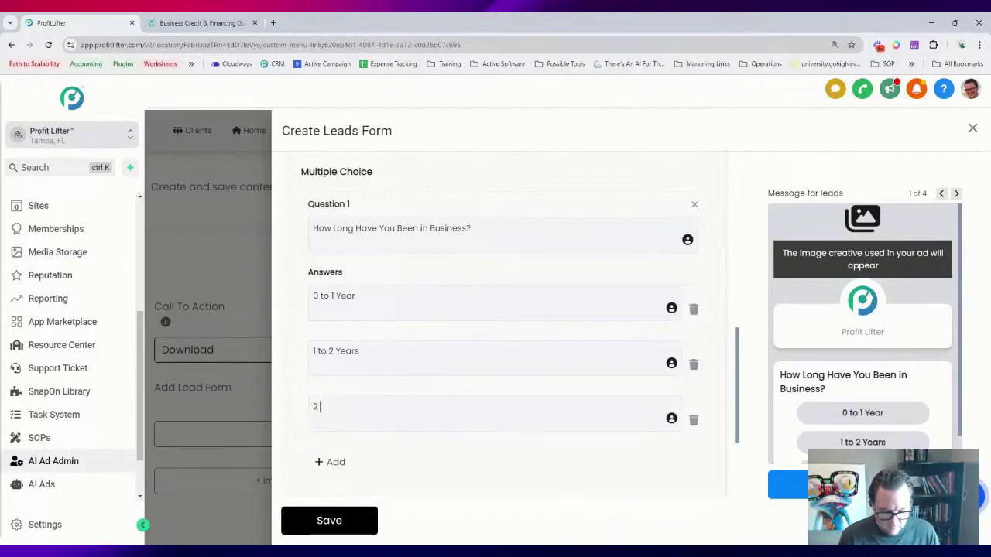
text( to 5 Years)
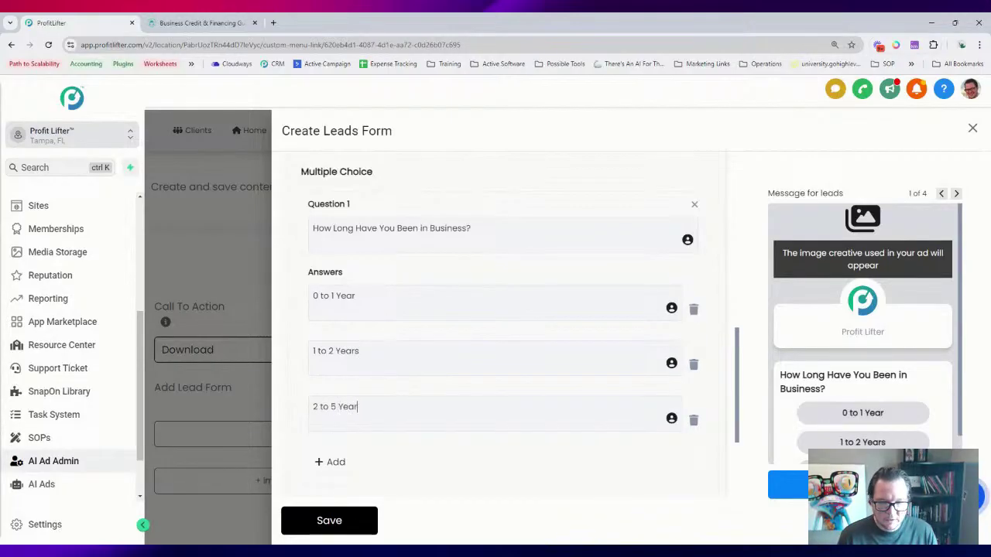
click(332, 463)
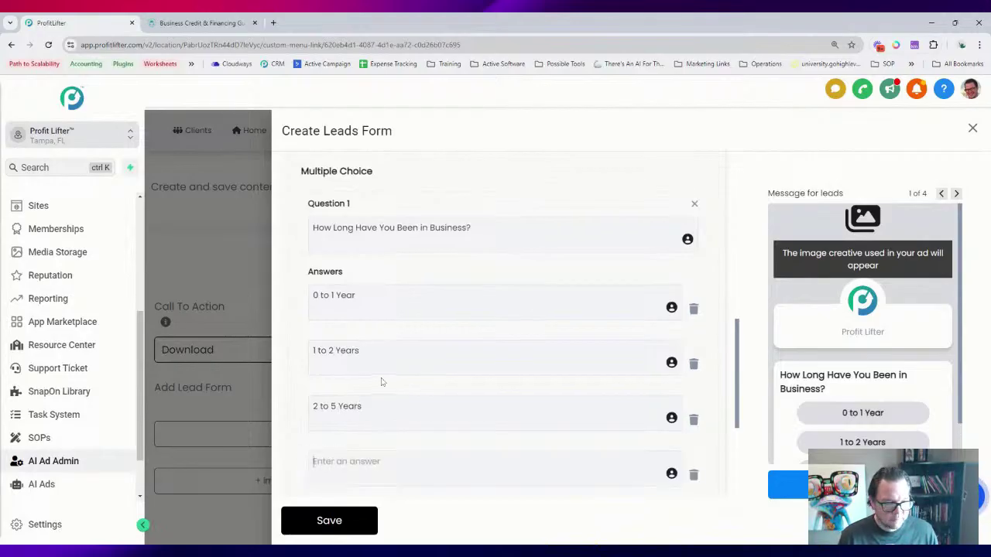
scroll(381, 383, down, 2)
text(Over 5 Years)
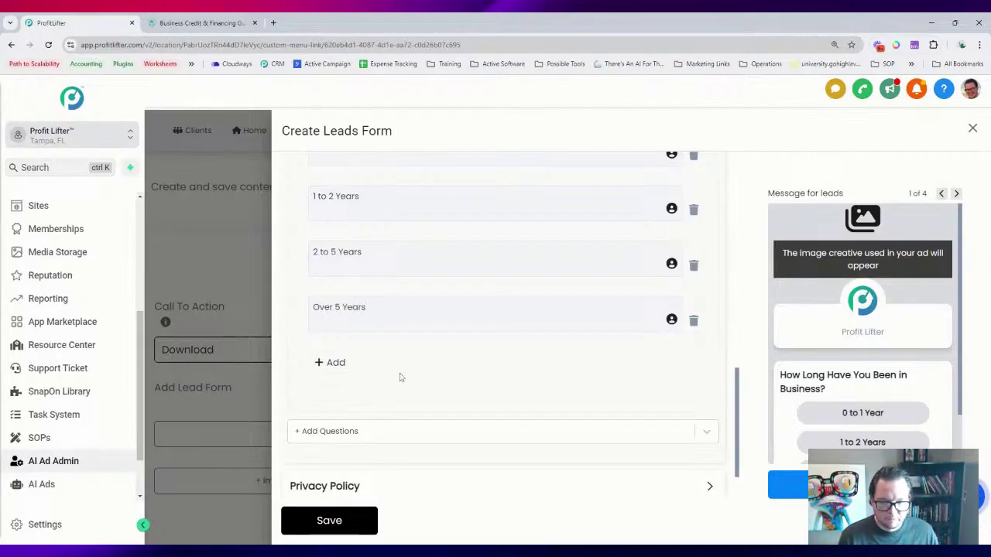
- Add a second multiple choice custom question reading "What's Your Monthly Revenue?"
click(364, 433)
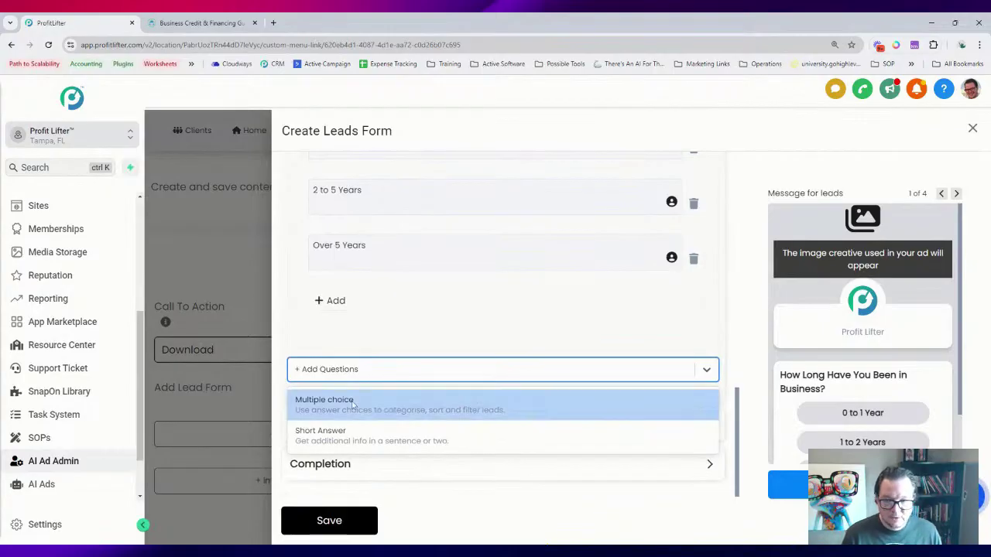
click(353, 404)
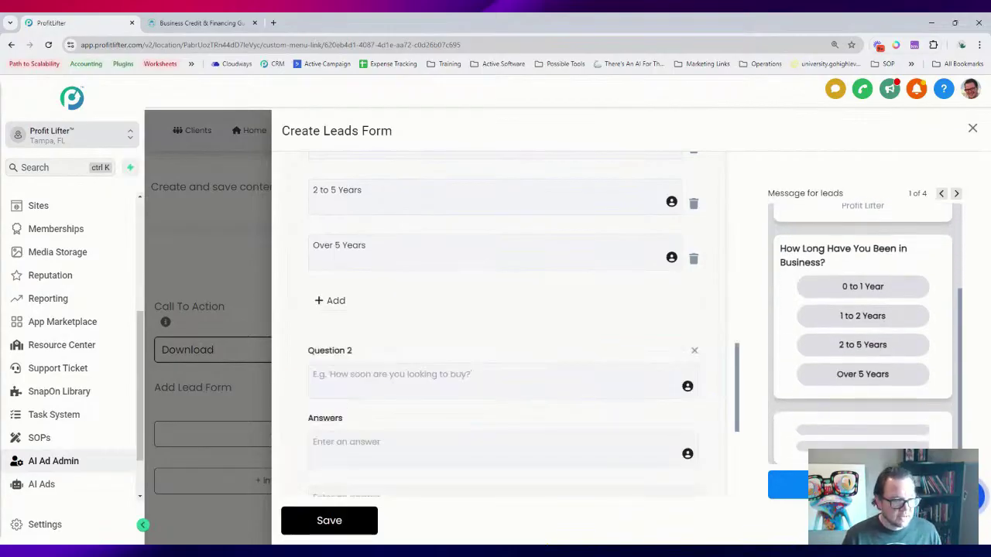
click(314, 375)
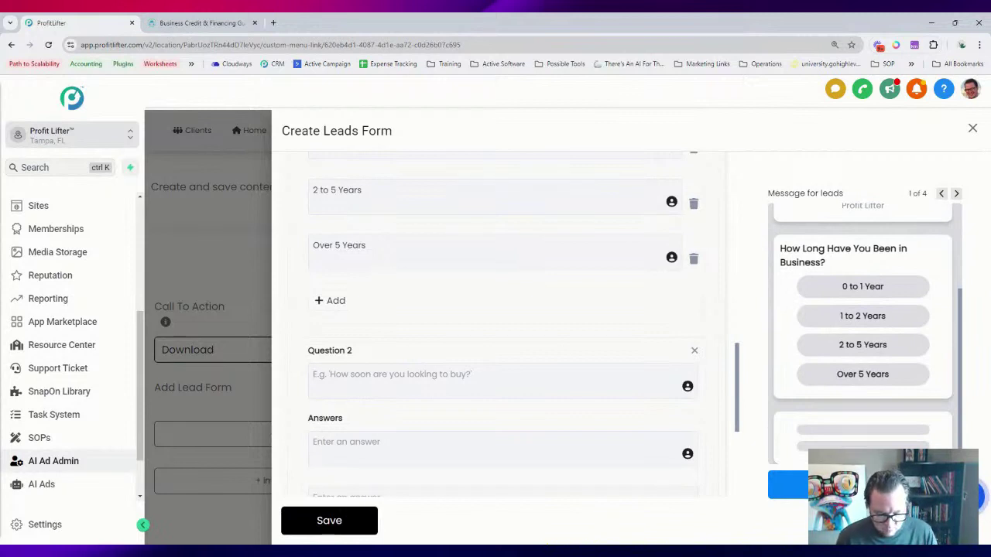
text(What's Your )
text(Anna)
key(BackSpace)
key(BackSpace)
key(BackSpace)
key(BackSpace)
text(Monthly Reve)
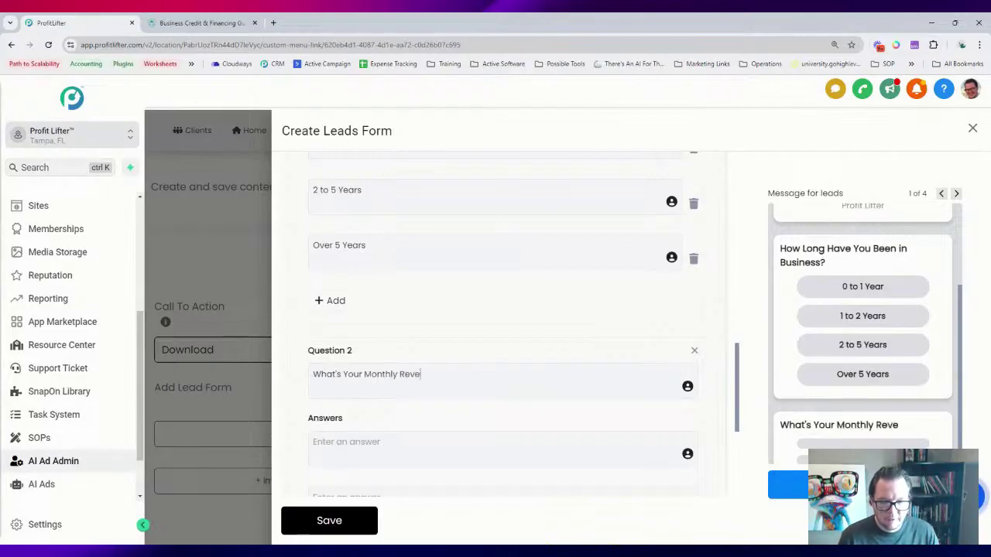
text(nue?)
- Enter "0 to $10,000" and "$10,000 to $50,000" as the first two answers to the monthly revenue question
key(Tab)
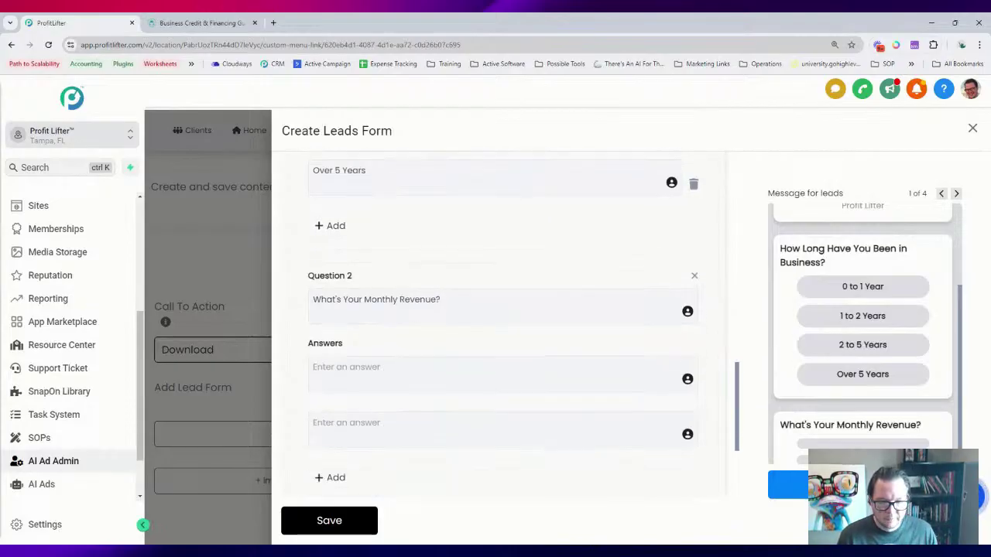
text(0 to $10)
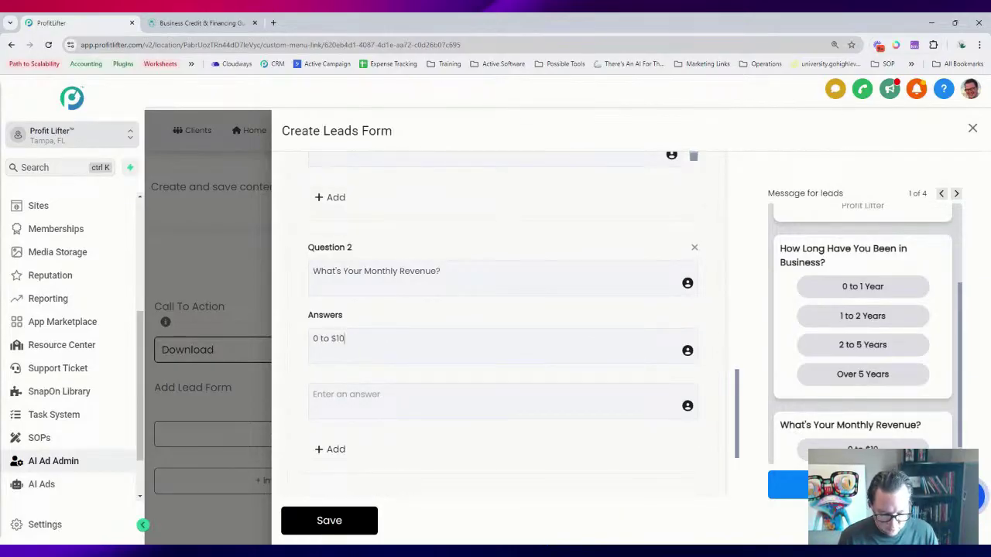
text(,000)
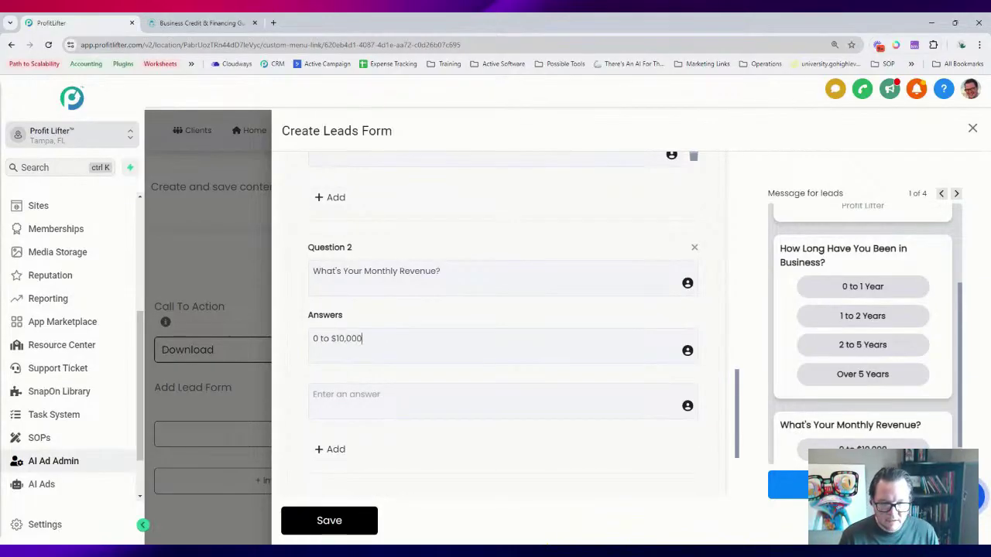
scroll(372, 320, down, 3)
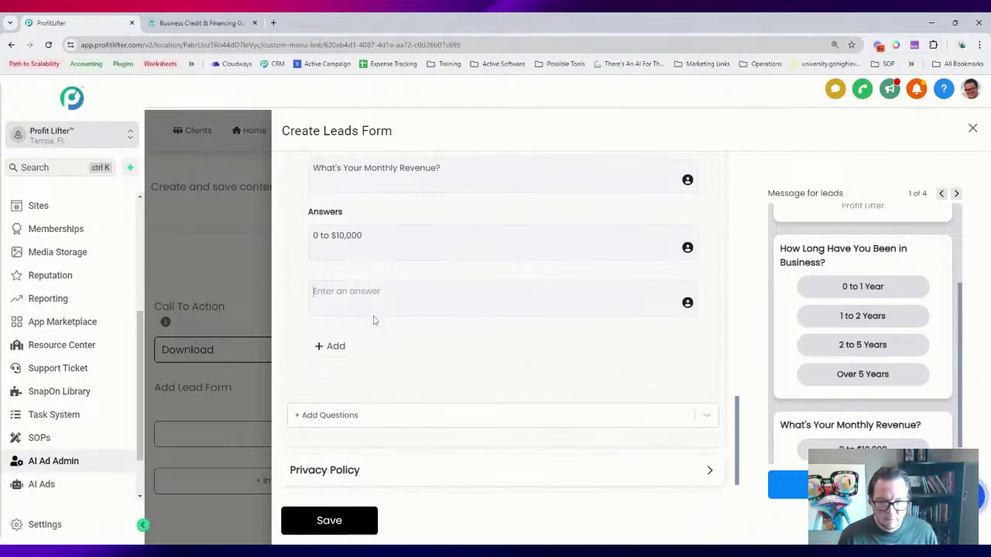
text($10)
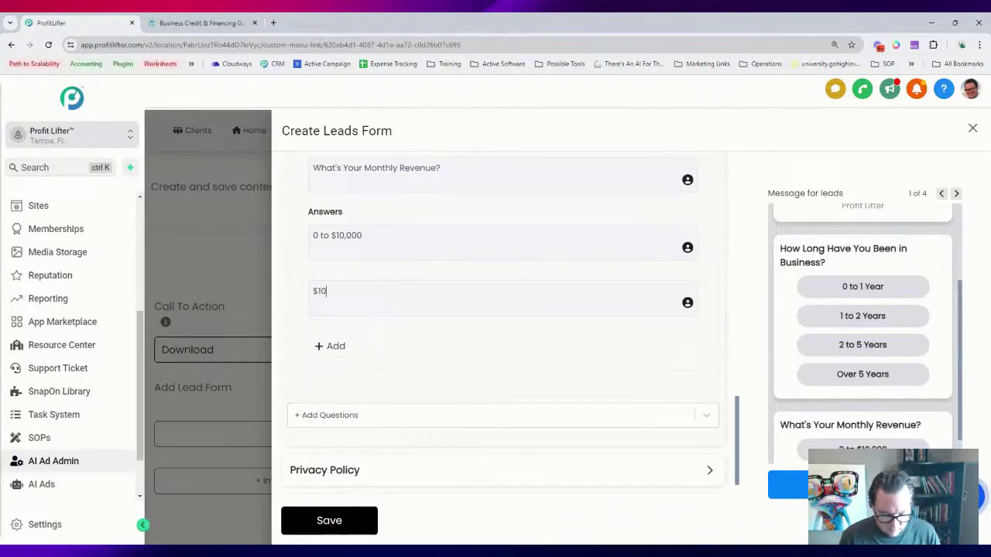
text(,00)
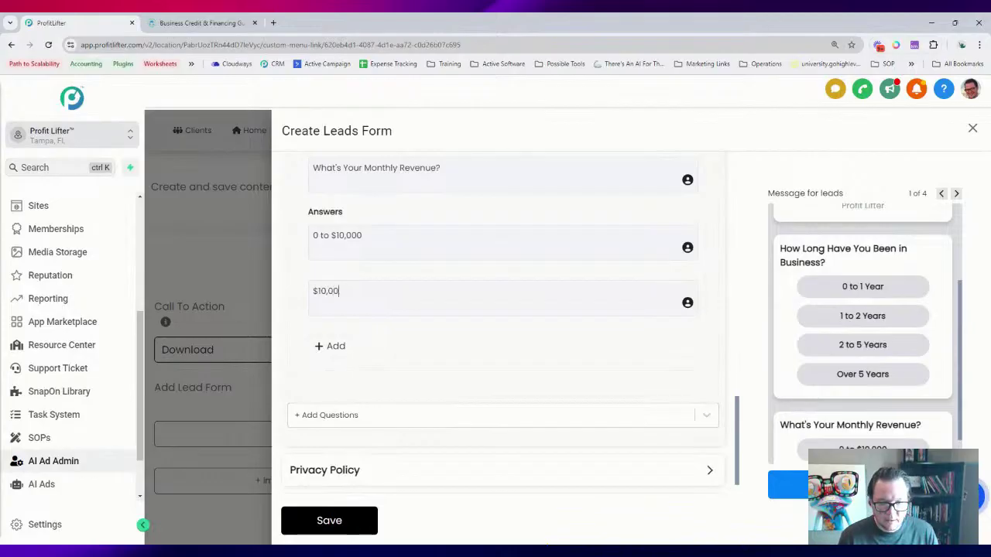
text(0 to )
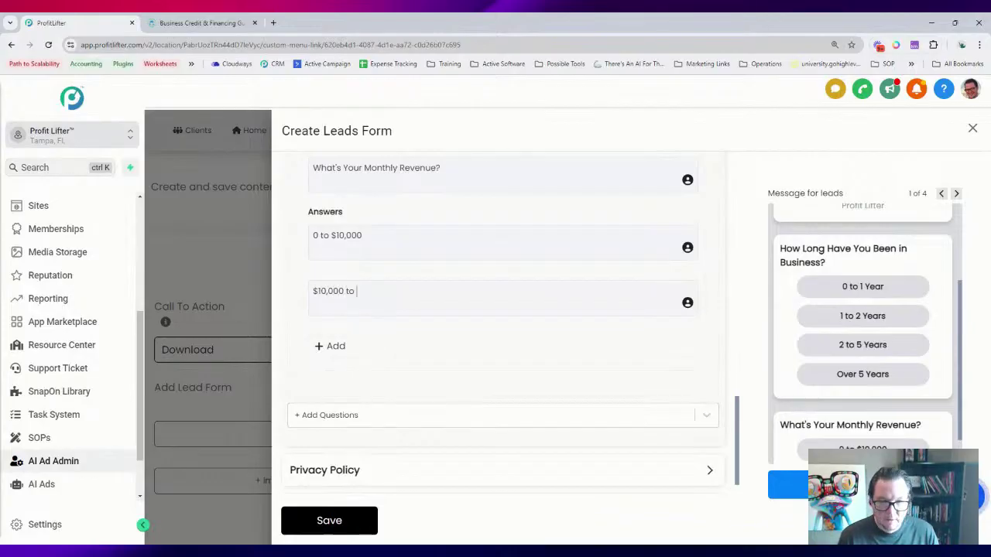
text($50,000)
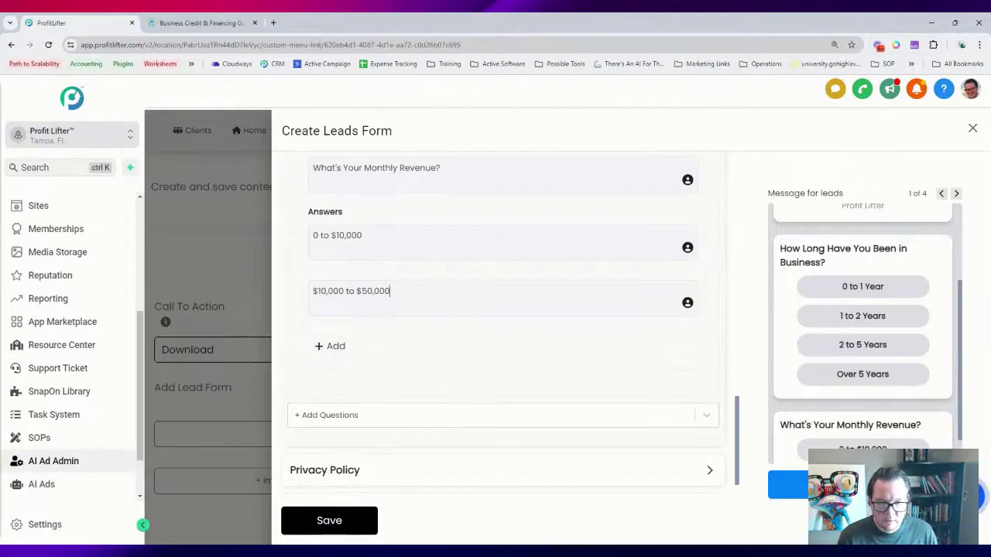
- Change the second revenue answer to "$10,000 to $100,000" and add a third answer reading "$100,000 to $2M"
click(332, 346)
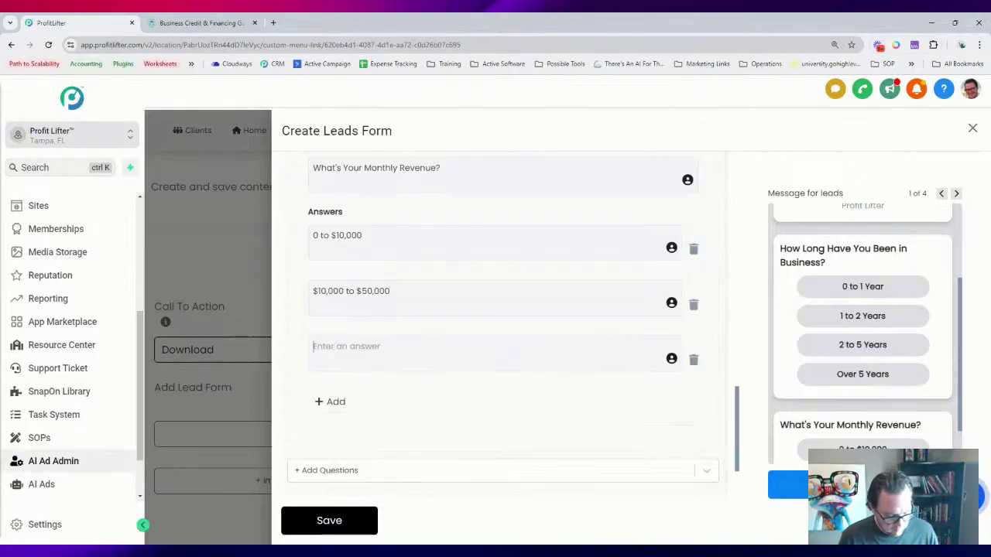
text($50)
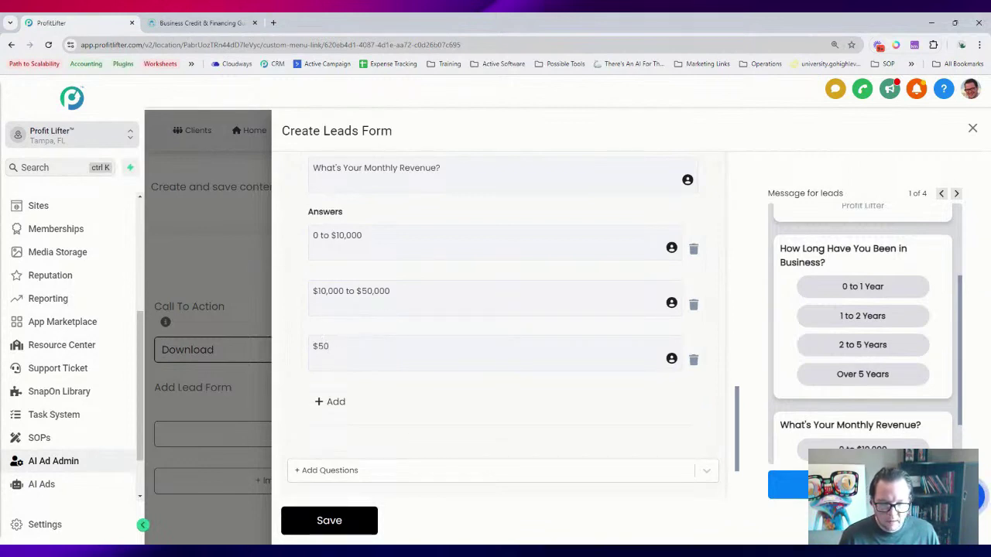
drag(358, 291, 367, 291)
text(10)
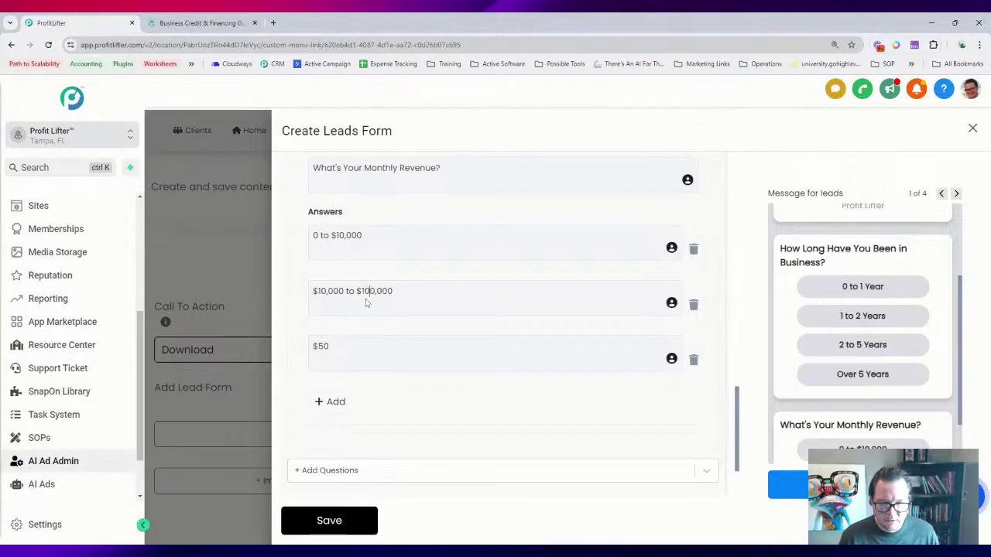
key(shift+Left)
key(shift+Left)
key(shift+Left)
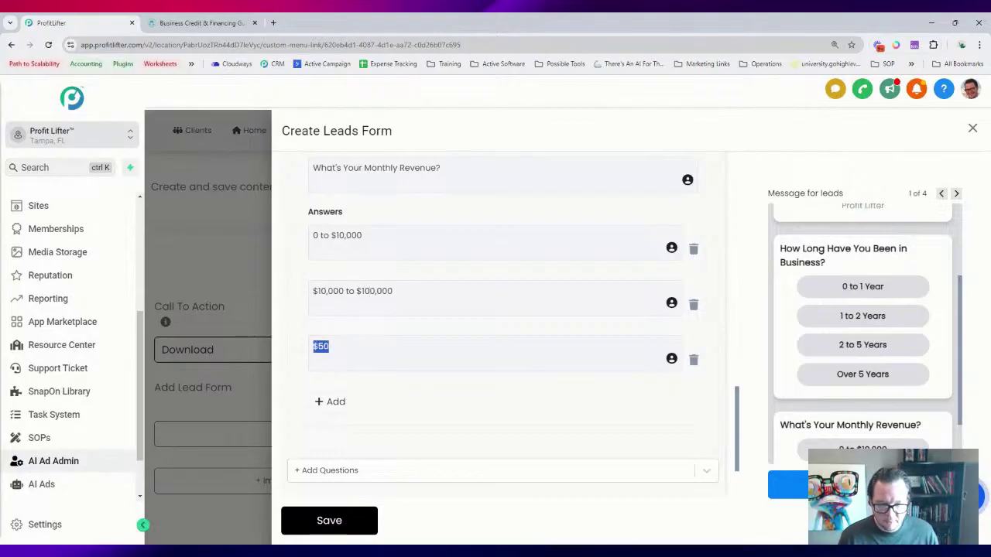
text($100,000 to)
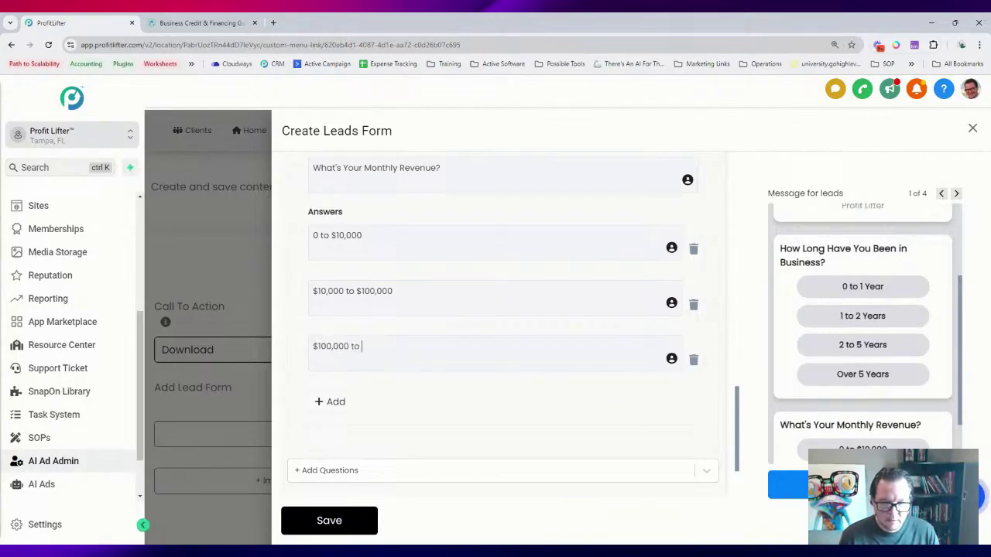
text( 2M)
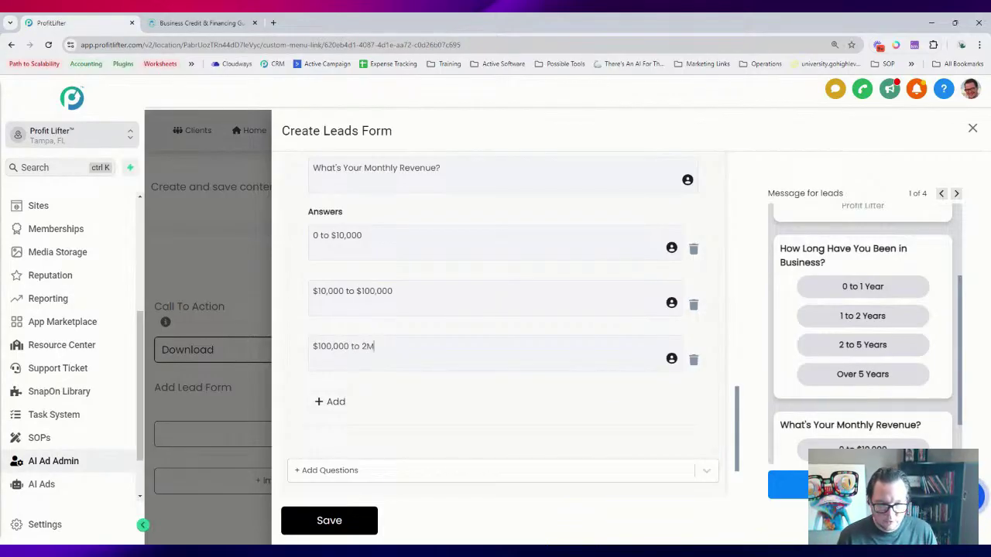
text($)
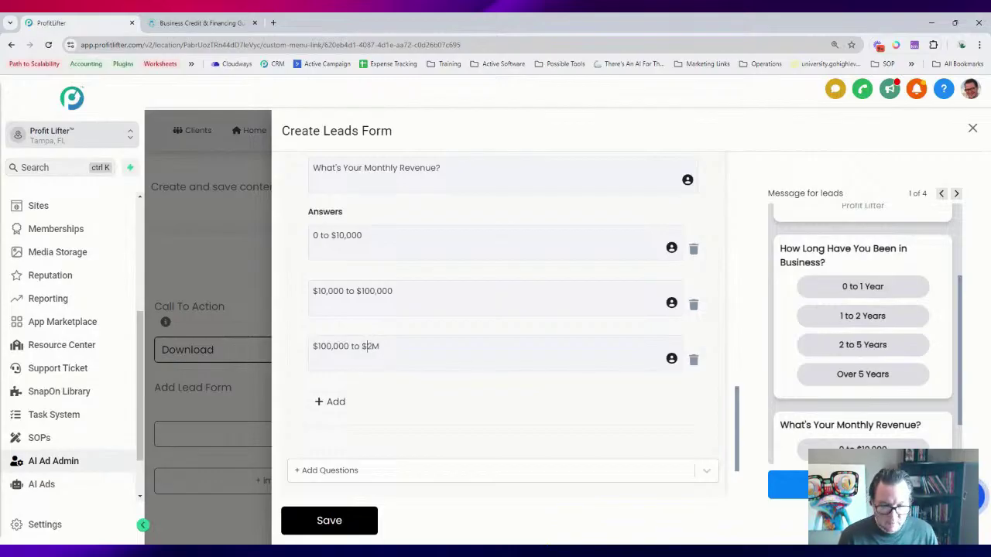
- Add "$2M to $5M" and "$5M+" as the fourth and fifth answers to the monthly revenue question
click(335, 403)
click(339, 415)
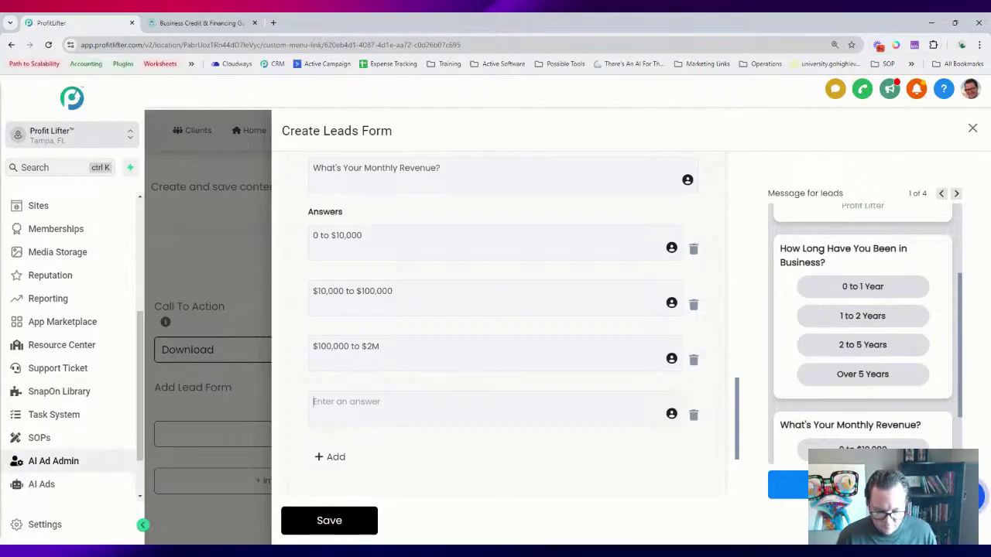
text($2M t)
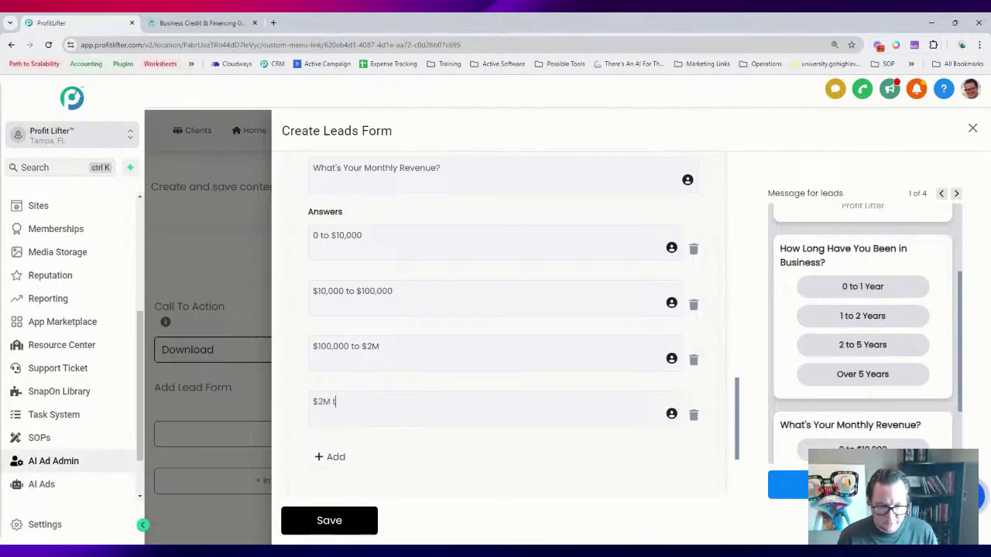
text(o $5M)
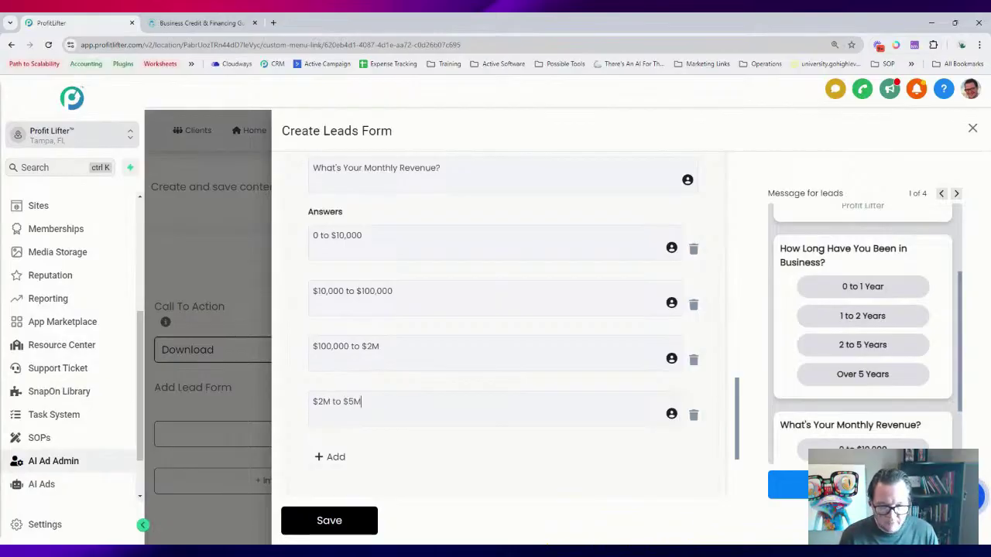
click(331, 457)
scroll(355, 395, down, 2)
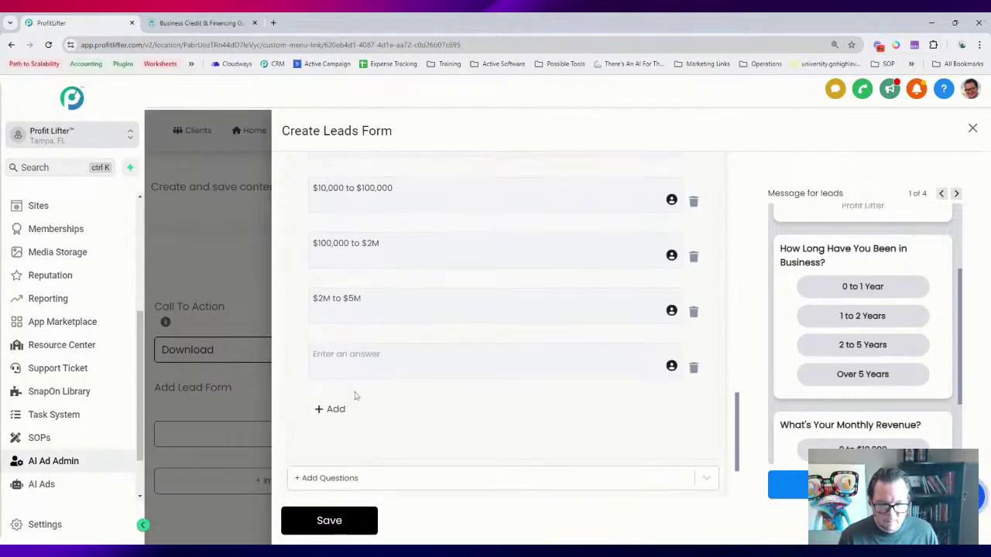
text($5M+)
scroll(360, 372, down, 2)
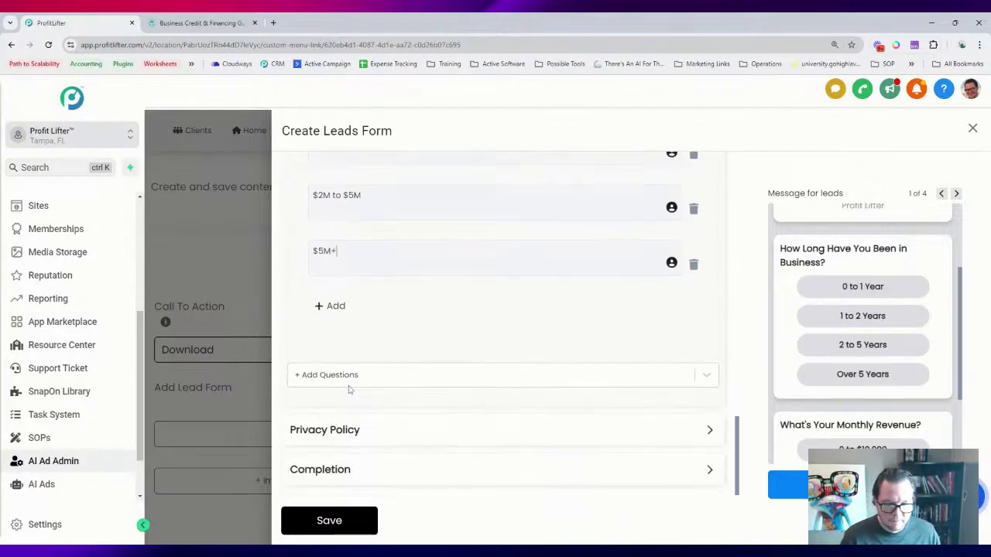
click(348, 426)
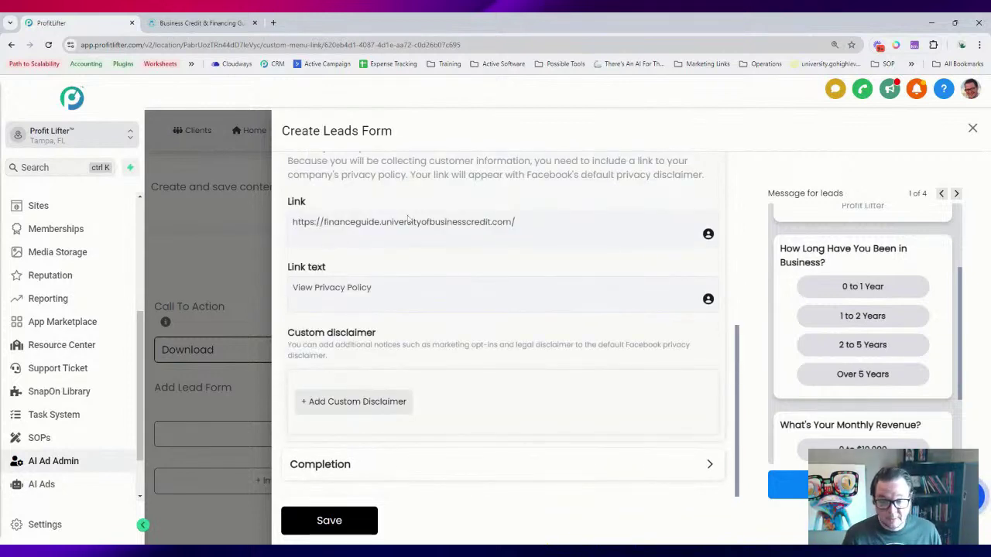
double_click(328, 287)
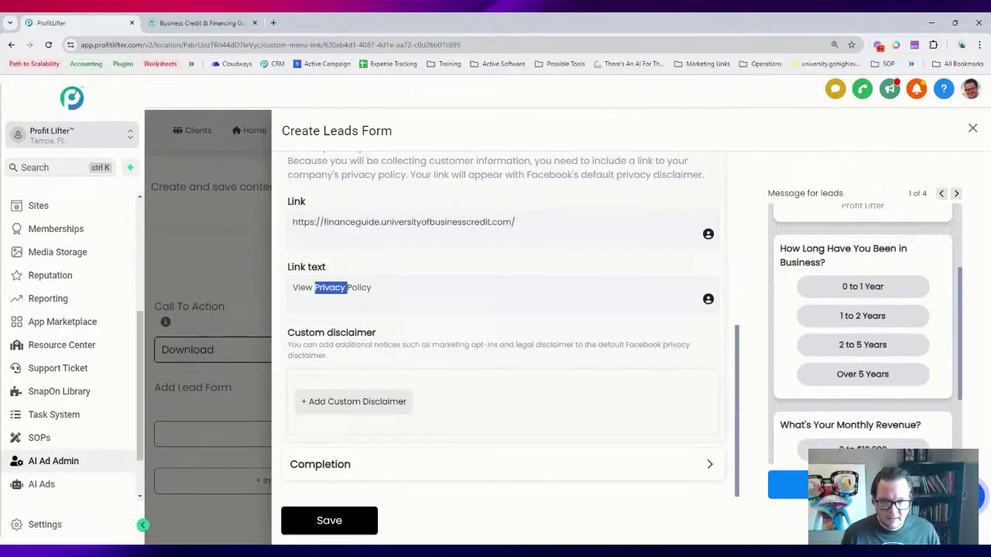
triple_click(328, 287)
click(374, 287)
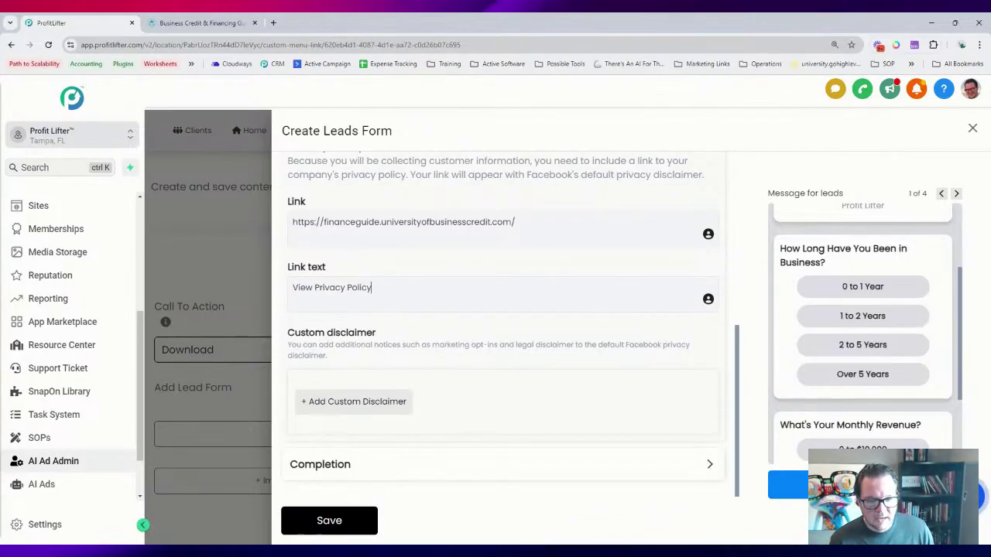
double_click(360, 222)
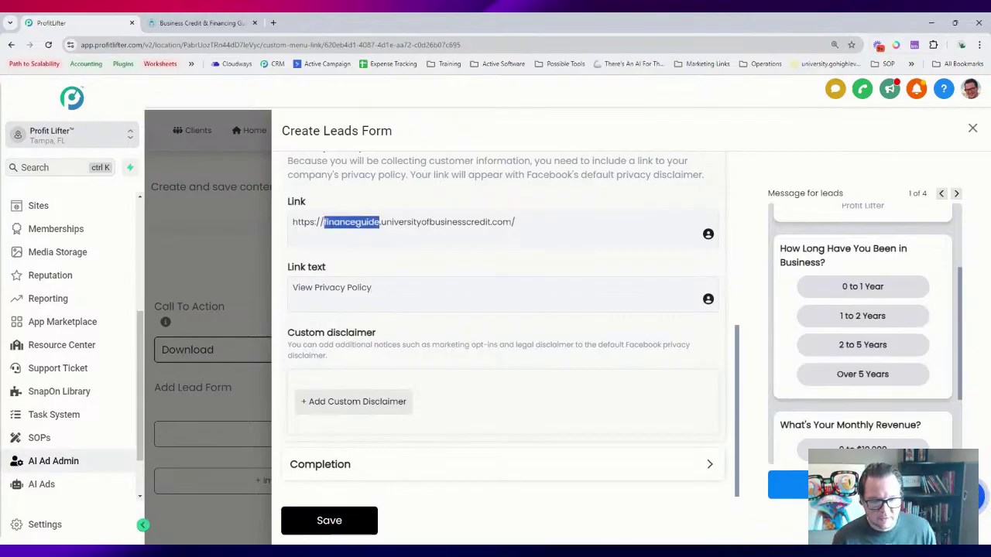
key(Delete)
key(Delete)
text(privacy)
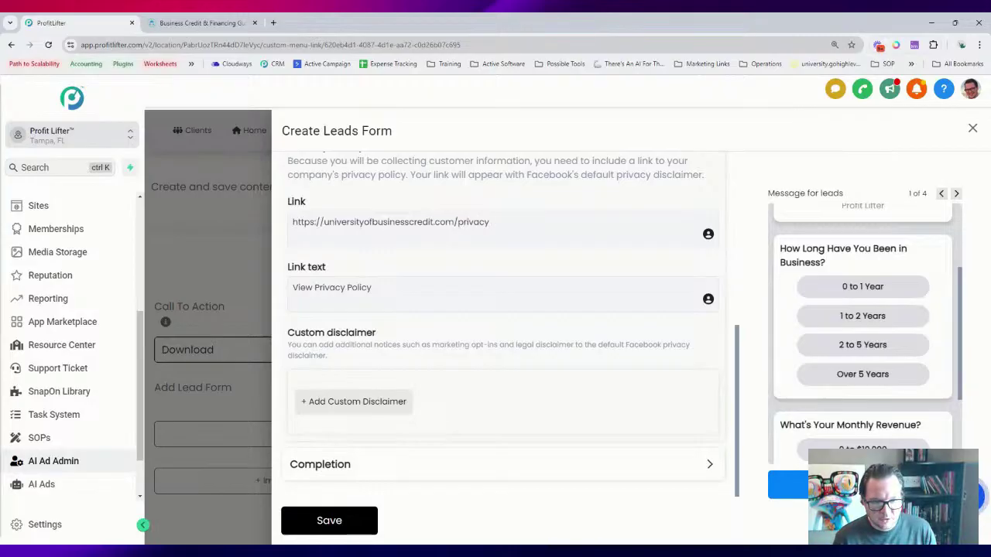
text(-policy)
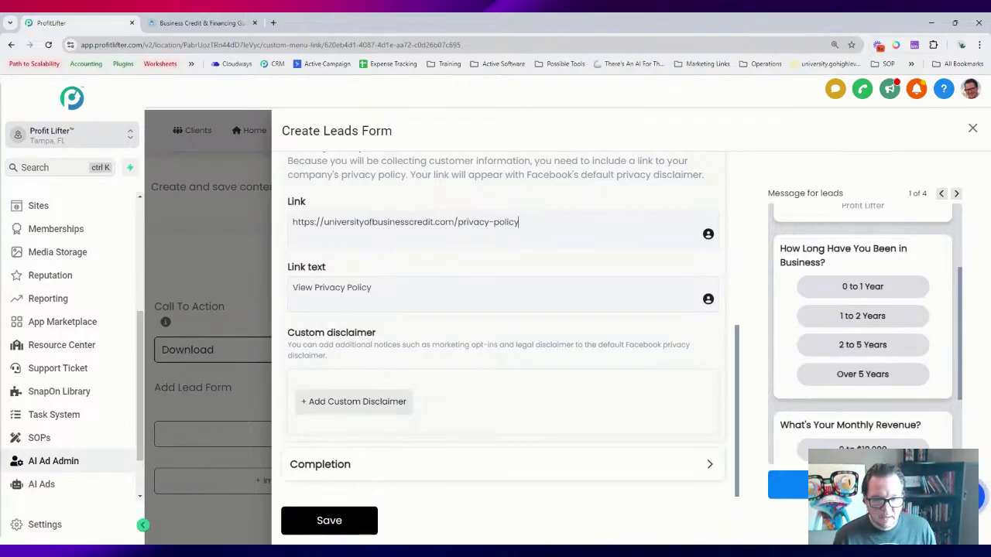
- Open the form's completion settings and review the preview pages for contact information, privacy policy and the thank-you message
click(472, 456)
scroll(418, 255, down, 1)
scroll(379, 263, up, 1)
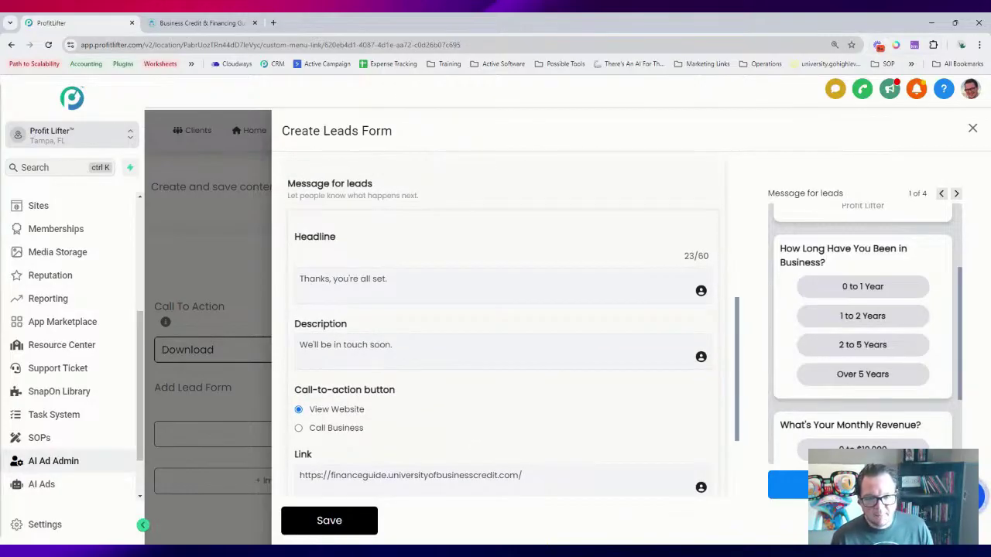
scroll(849, 326, down, 2)
scroll(850, 326, down, 3)
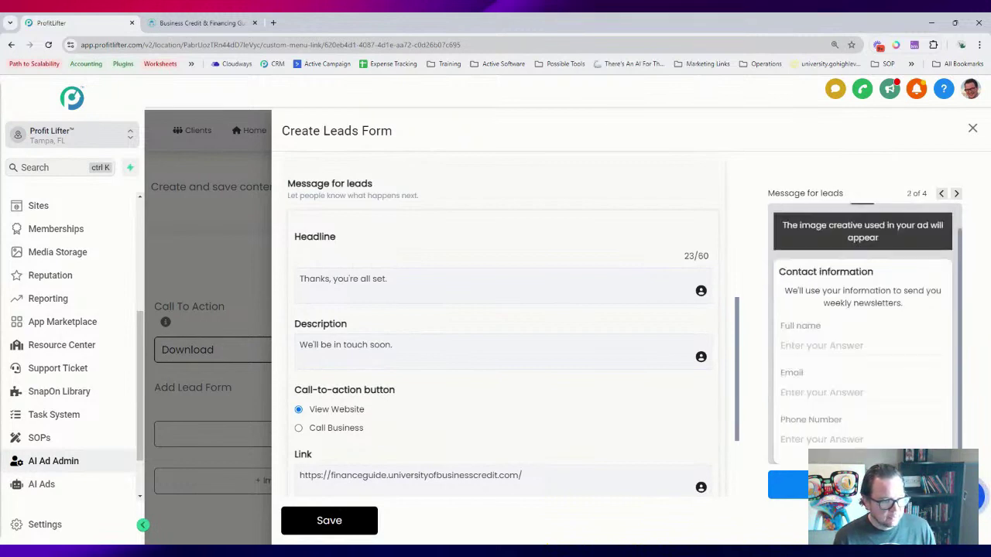
scroll(847, 343, down, 2)
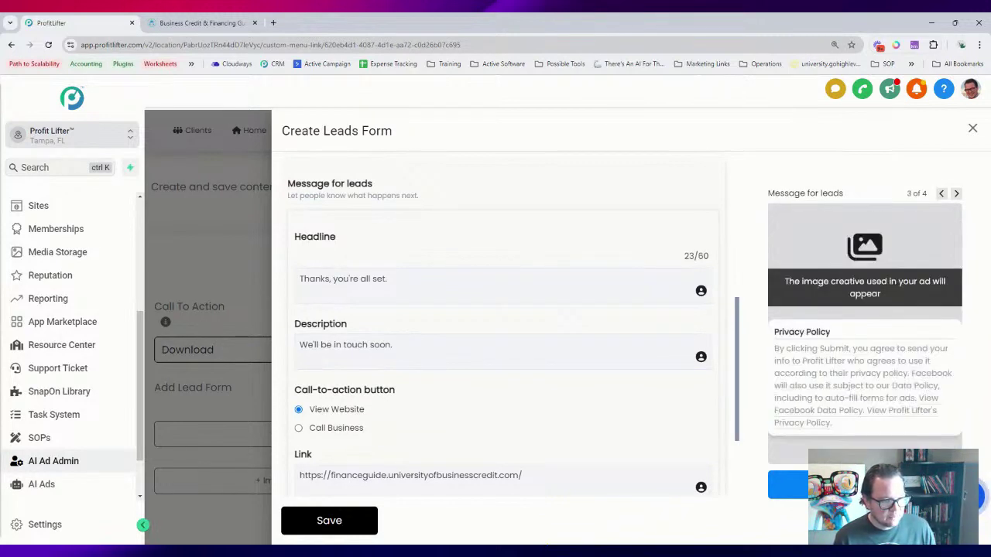
scroll(864, 333, down, 2)
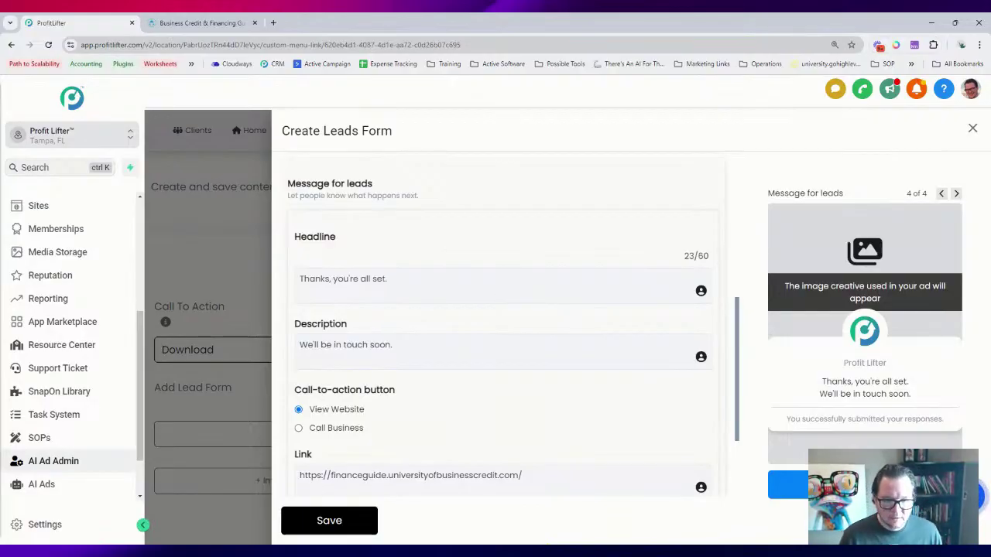
- Check the completion message's website link and call-to-action text, and save the lead form
scroll(511, 344, down, 2)
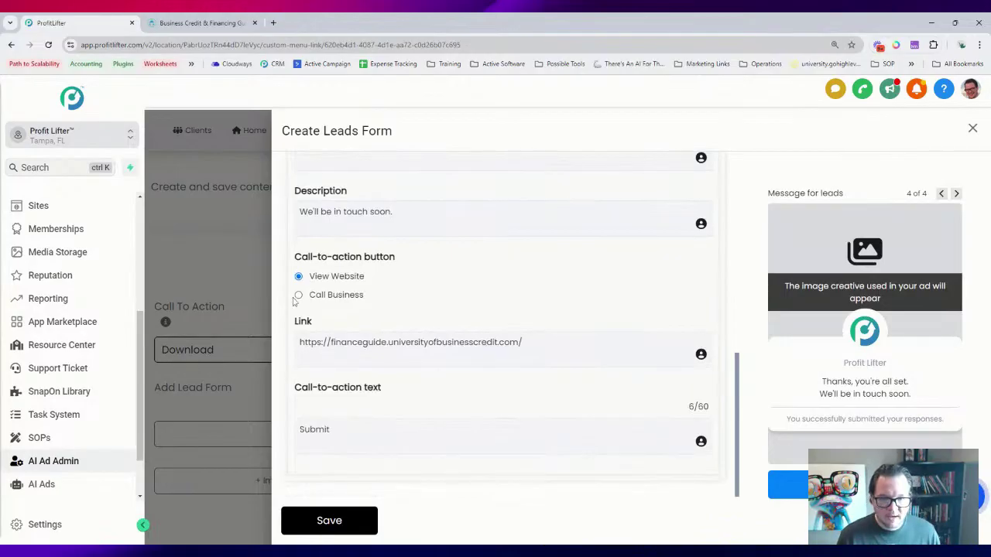
drag(299, 342, 523, 342)
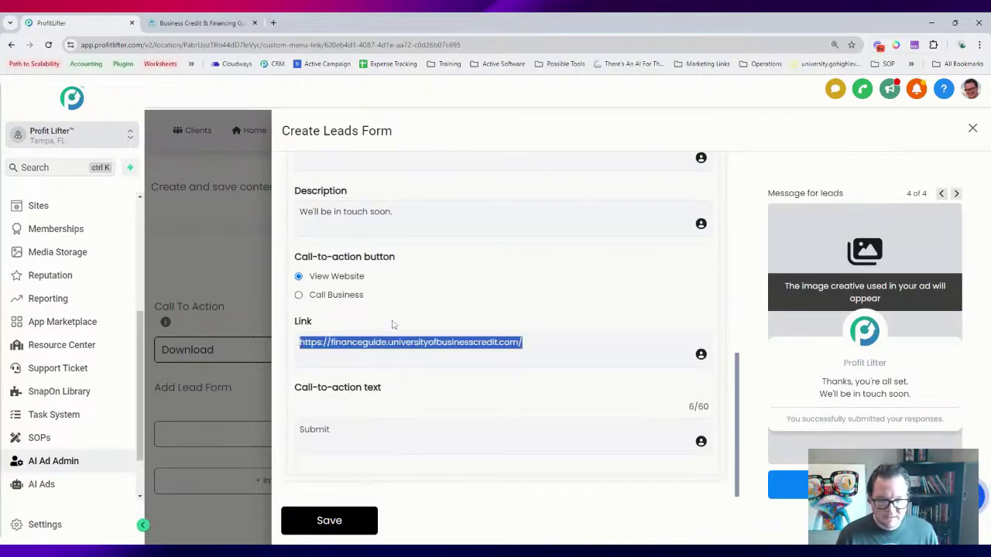
click(348, 443)
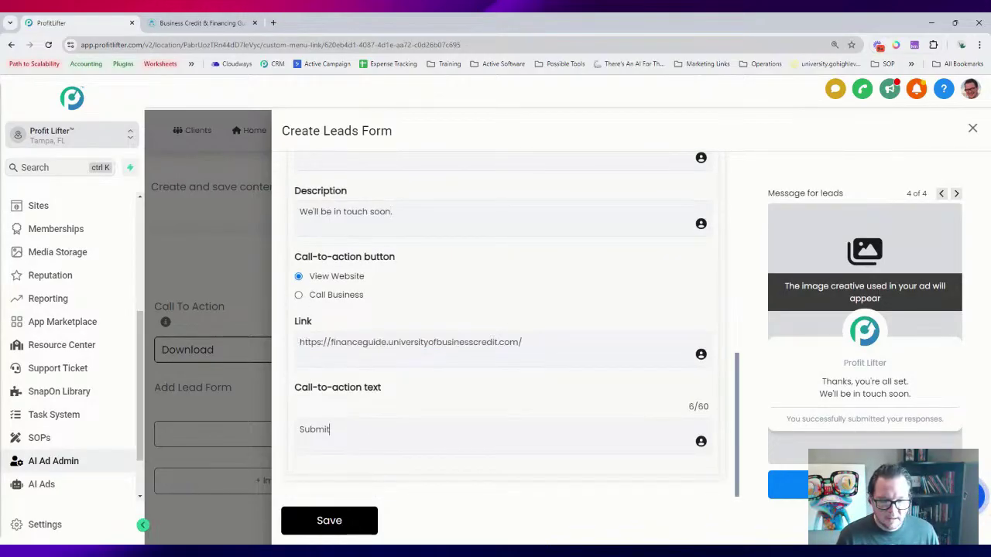
key(ctrl+a)
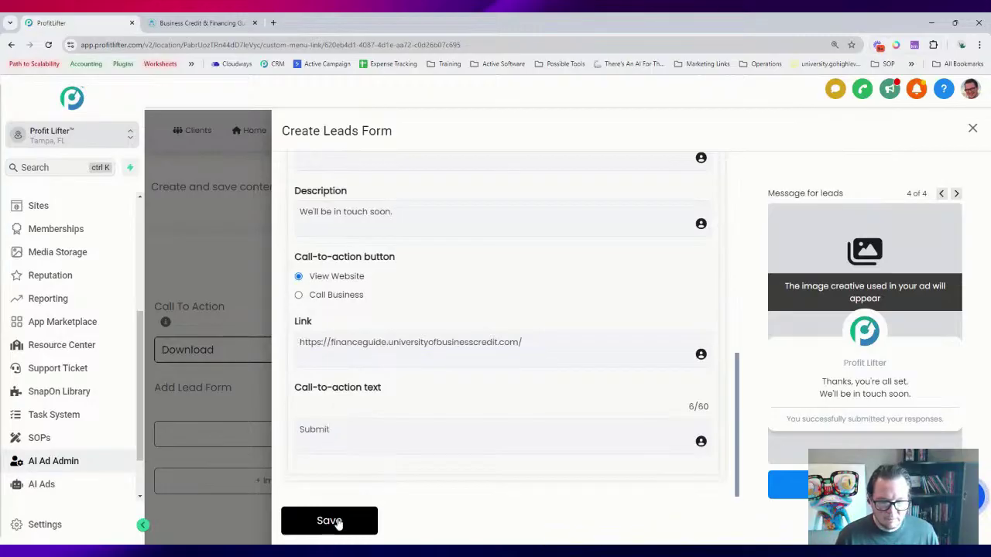
click(328, 521)
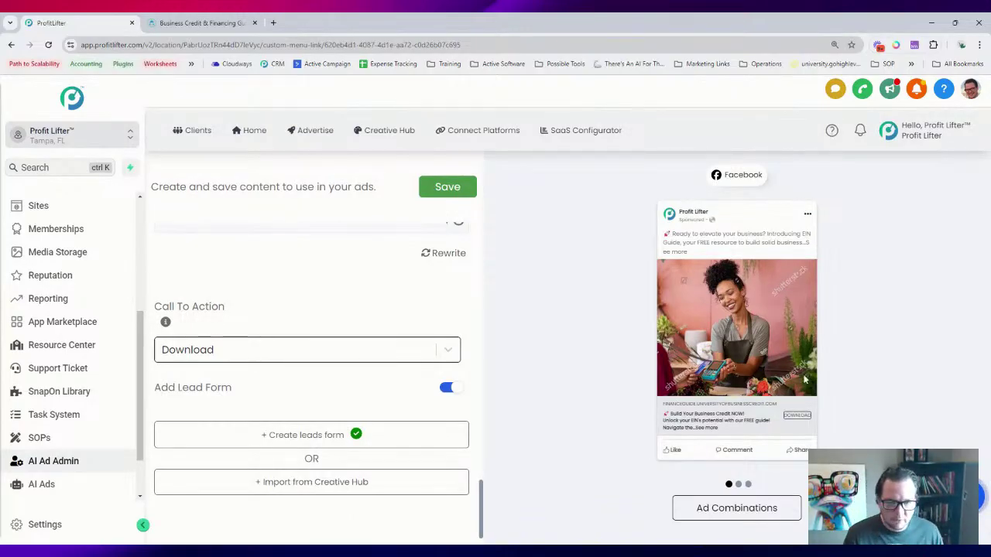
- Review the creative's copy variations, call to action and lead form settings, and save the EIN Guide creative
scroll(358, 310, up, 3)
scroll(333, 309, down, 3)
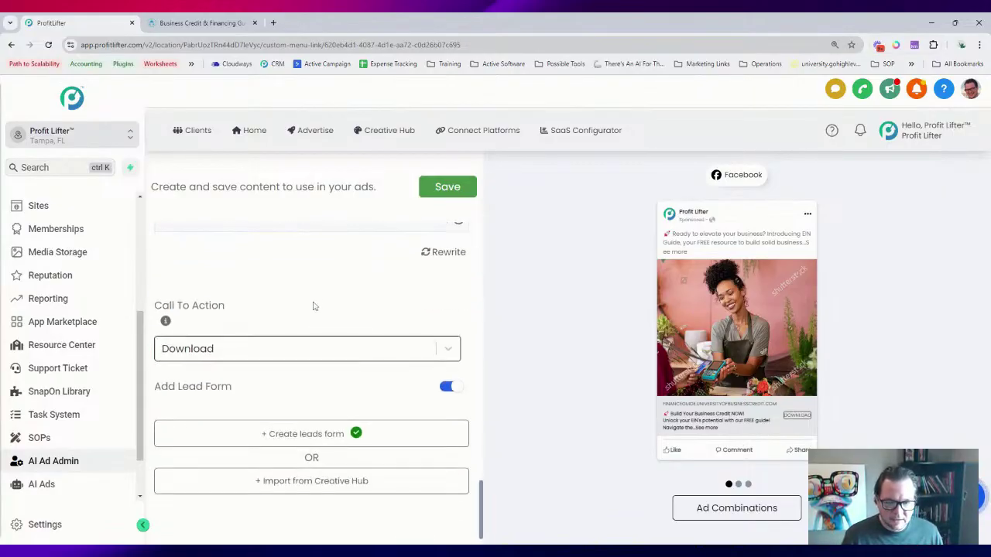
scroll(325, 310, up, 2)
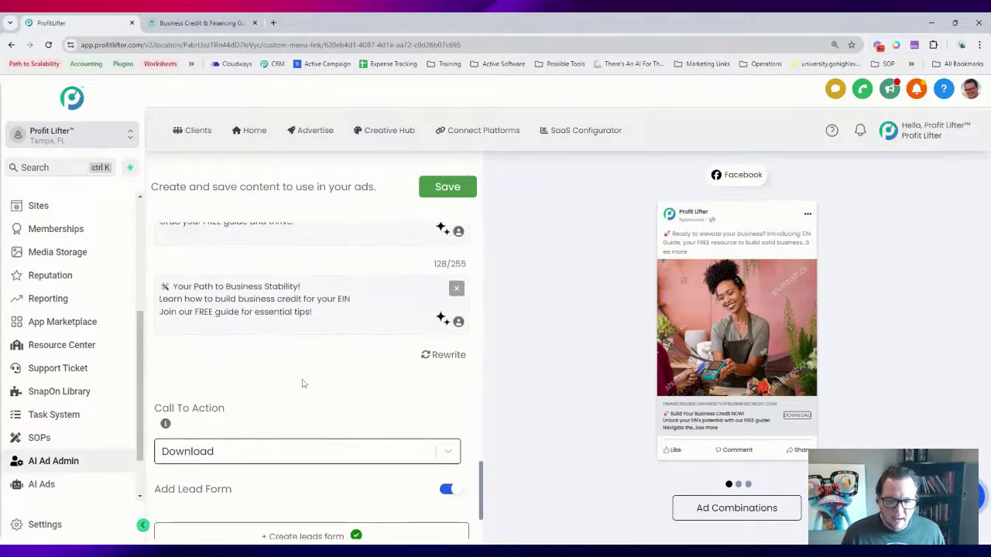
scroll(338, 349, down, 2)
scroll(339, 349, up, 4)
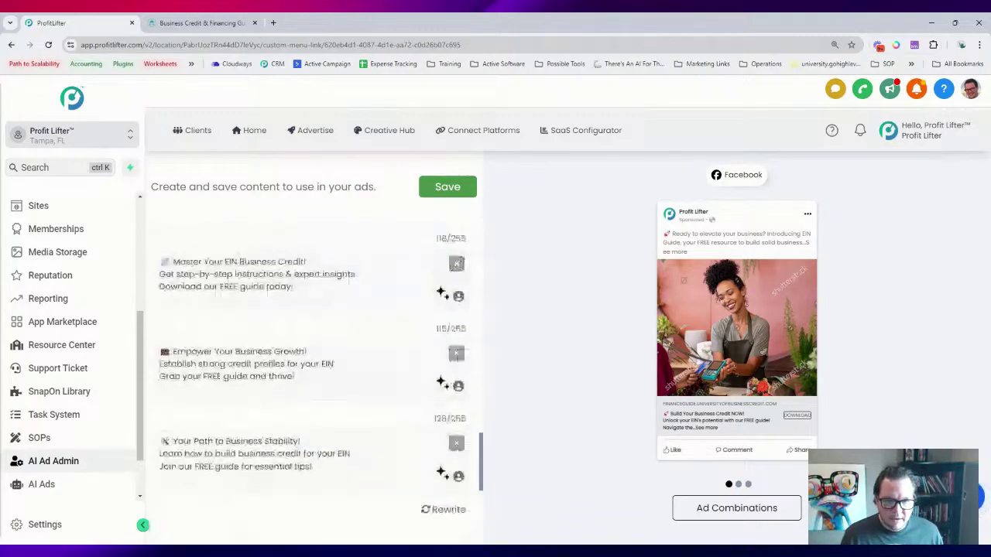
click(448, 188)
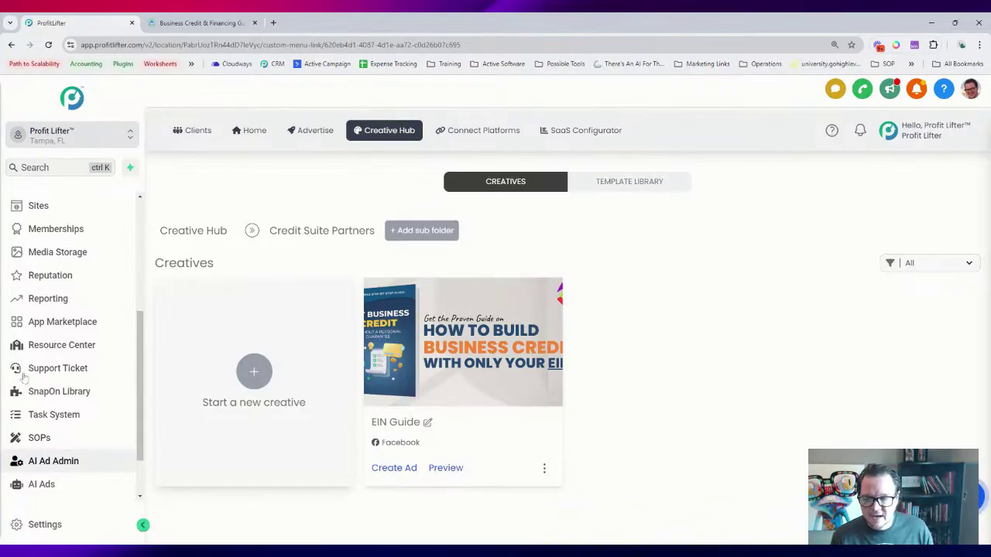
- Go to the automation workflows and create a new workflow from scratch
scroll(73, 368, up, 3)
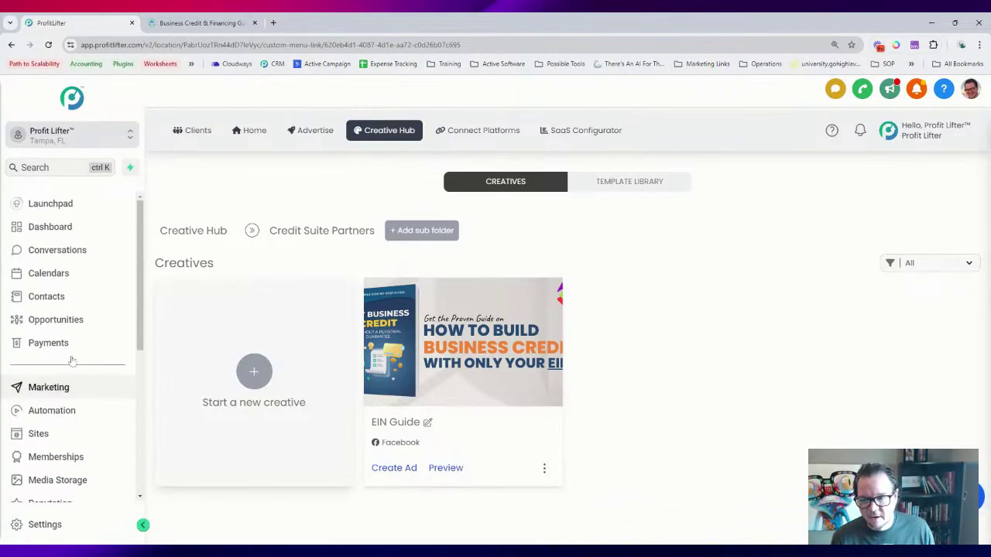
click(65, 418)
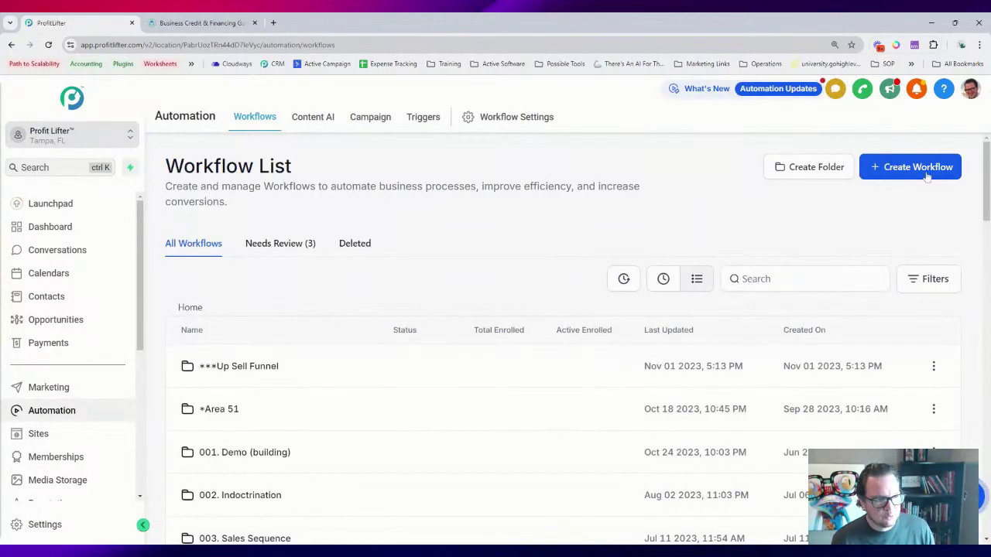
click(924, 174)
click(925, 219)
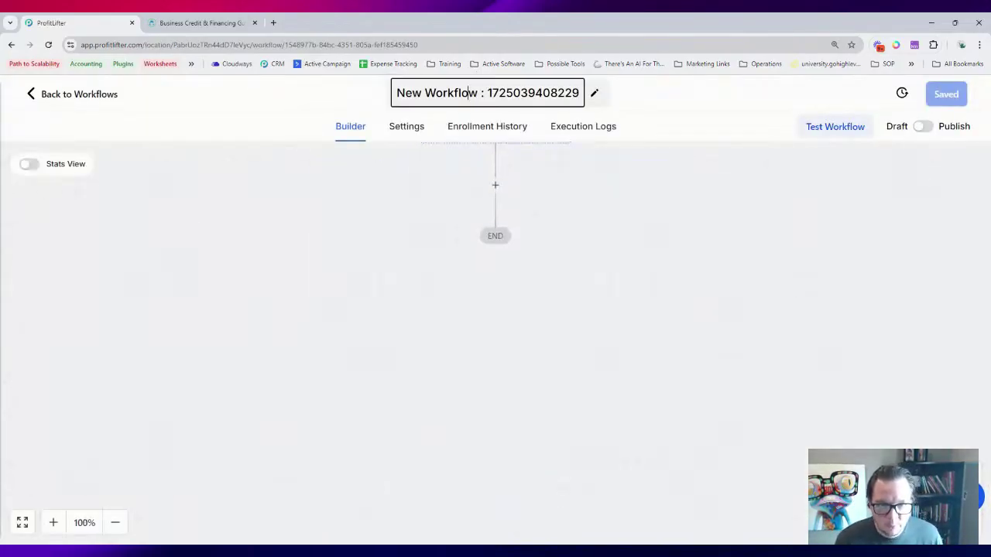
- Rename the new workflow as "EIN Guide FB Form"
triple_click(457, 93)
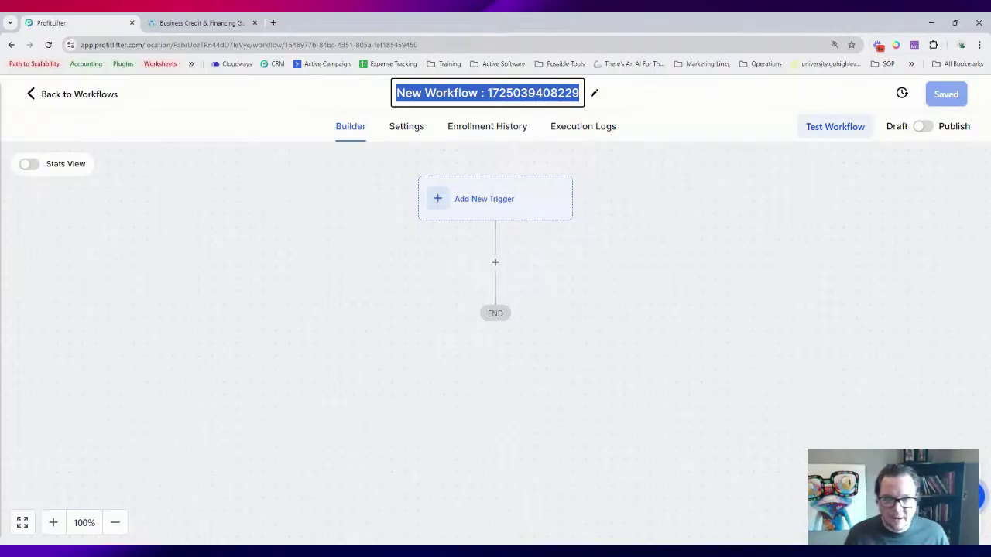
text(E)
key(BackSpace)
text(EO)
key(BackSpace)
text(INGui)
key(BackSpace)
key(BackSpace)
key(BackSpace)
text(Guide FB Form)
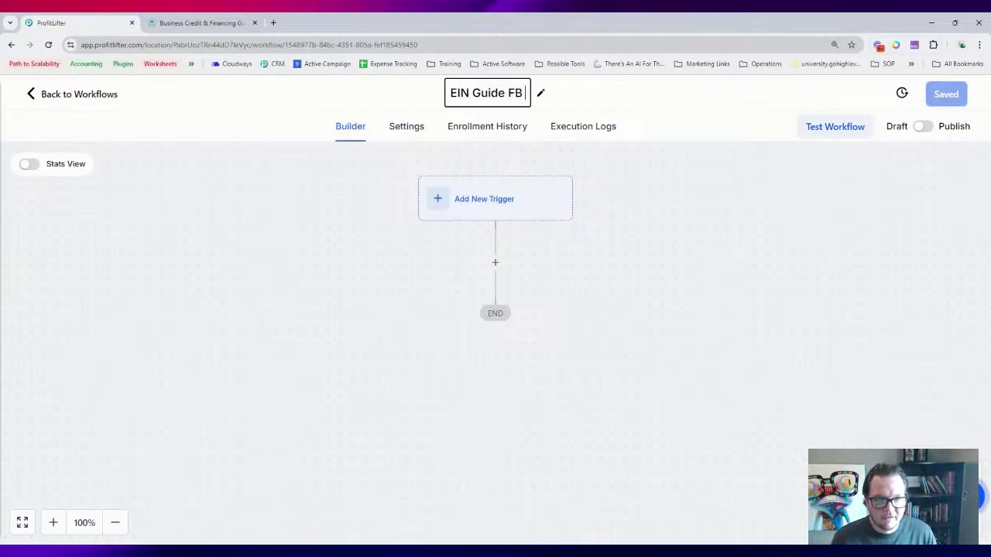
click(596, 267)
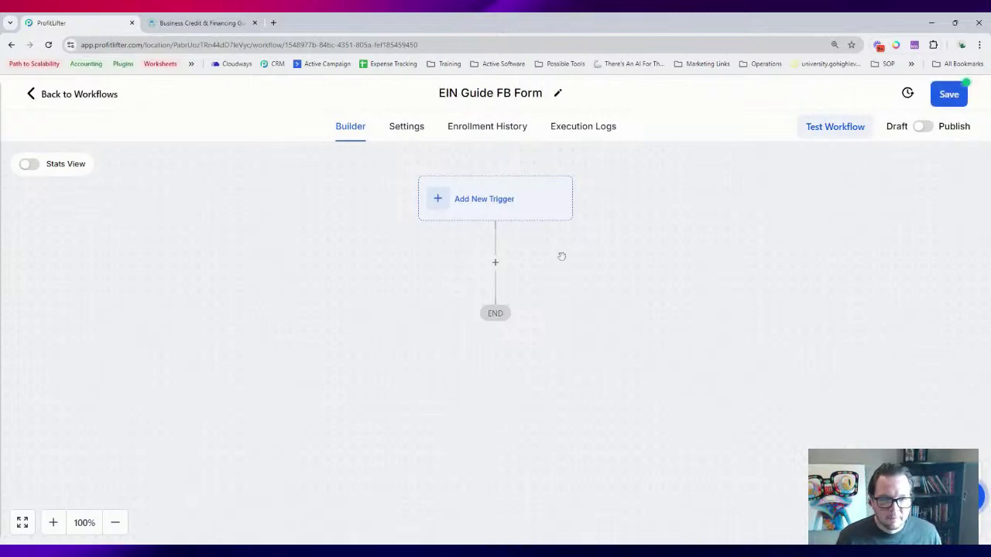
- Search the triggers for "Form" and choose Facebook Lead Form Submitted as the workflow's trigger
click(495, 210)
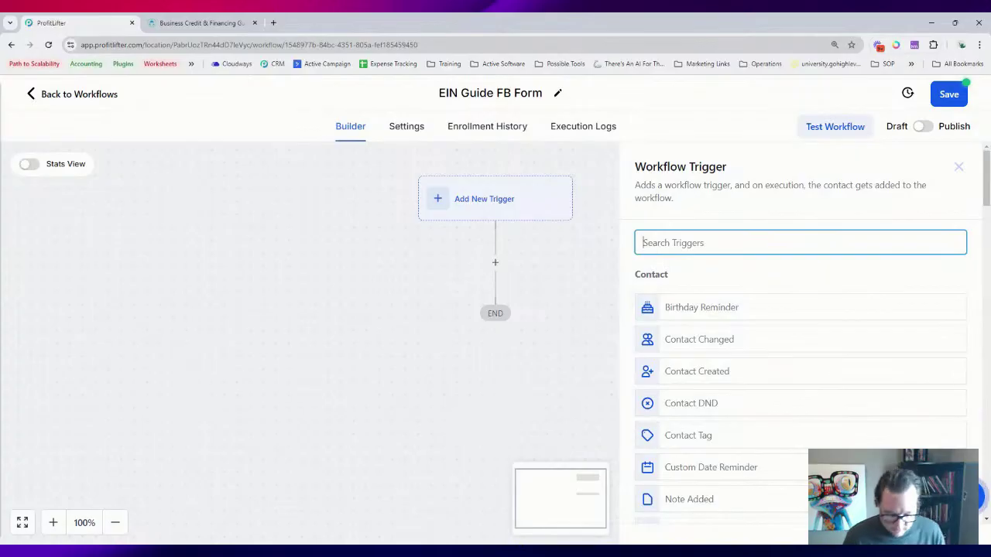
text(Form)
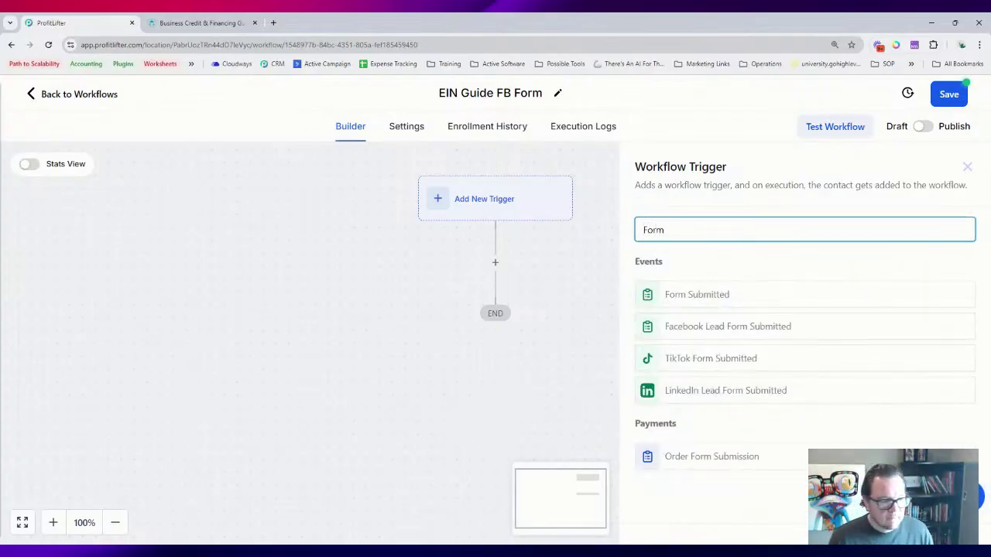
click(698, 329)
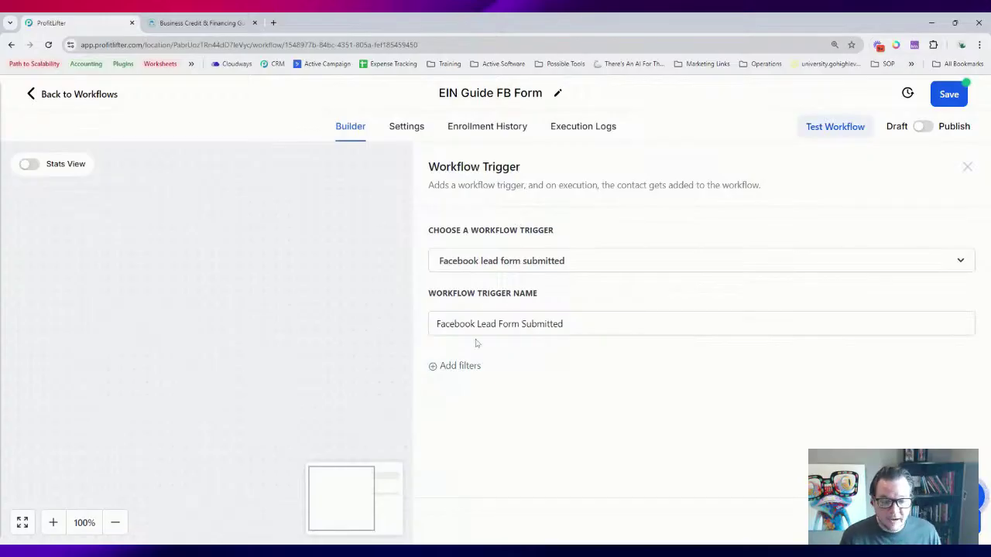
- Try to limit the Facebook lead form trigger to a specific form with an In Form filter, and remove that filter
click(465, 368)
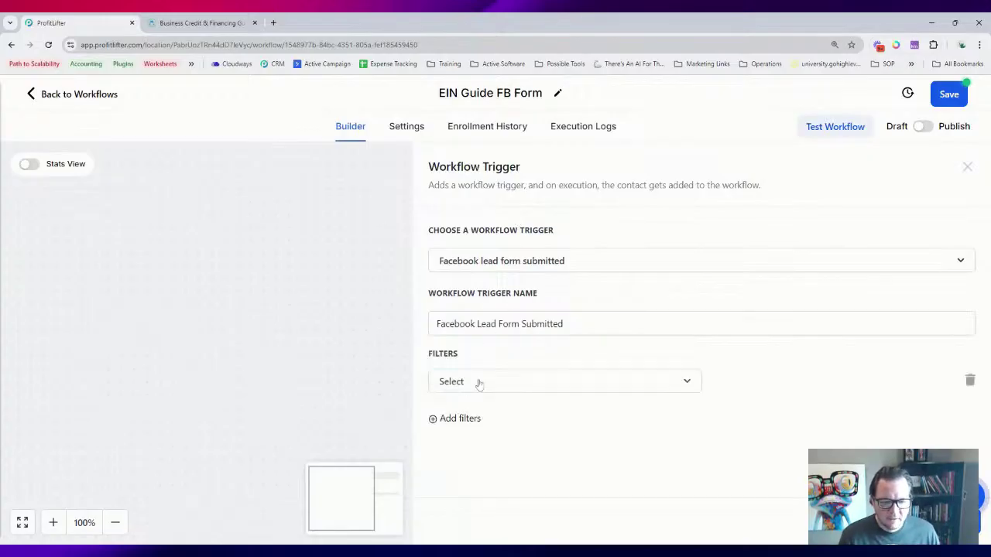
click(475, 382)
scroll(515, 371, down, 2)
click(487, 379)
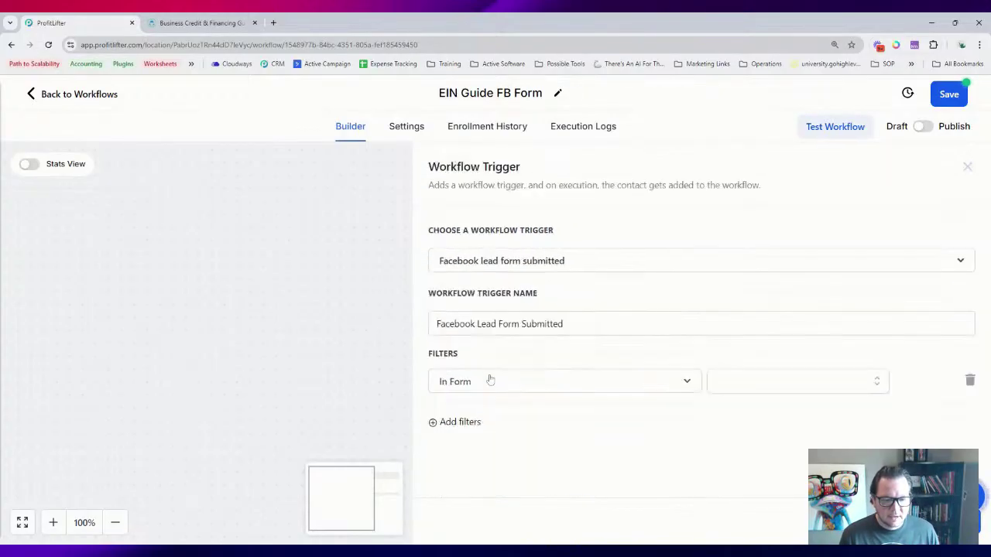
click(758, 386)
click(811, 446)
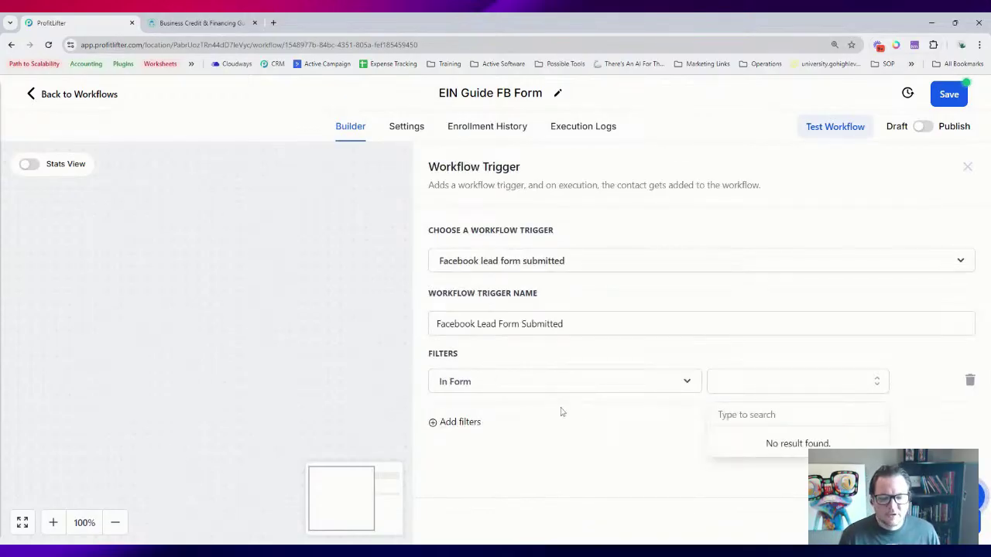
click(619, 403)
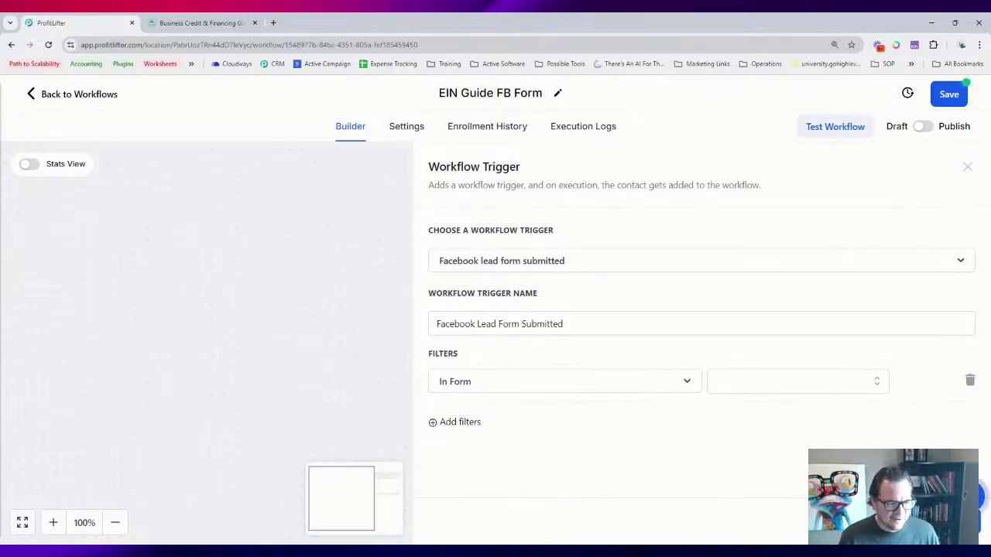
click(936, 521)
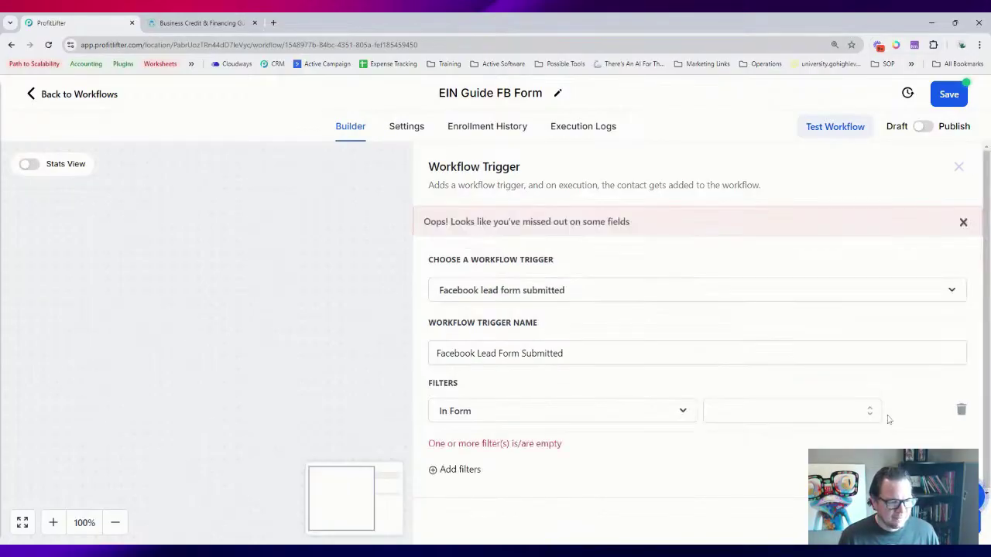
click(960, 411)
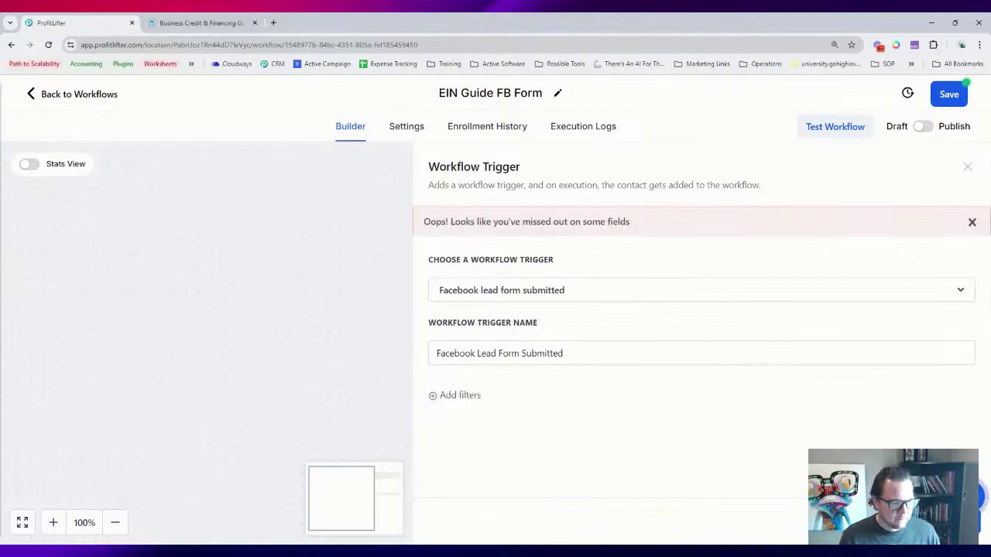
- Save the Facebook lead form trigger without filters and add a Condition action after it
click(937, 522)
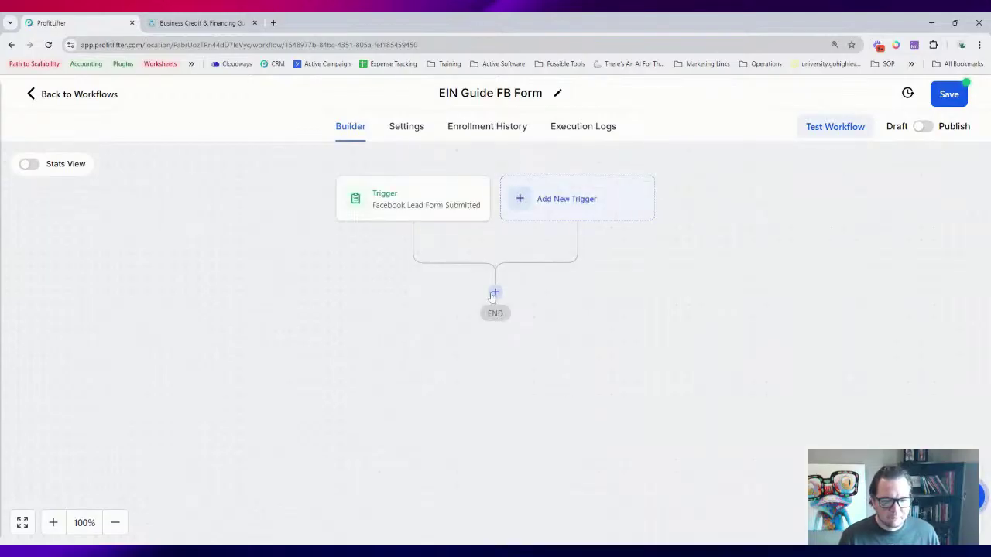
click(494, 293)
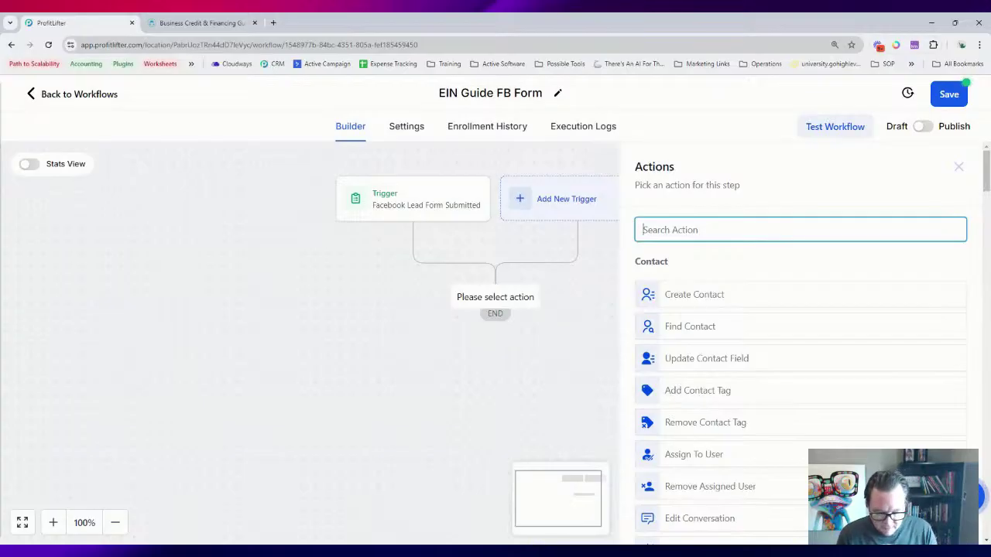
text(Custom)
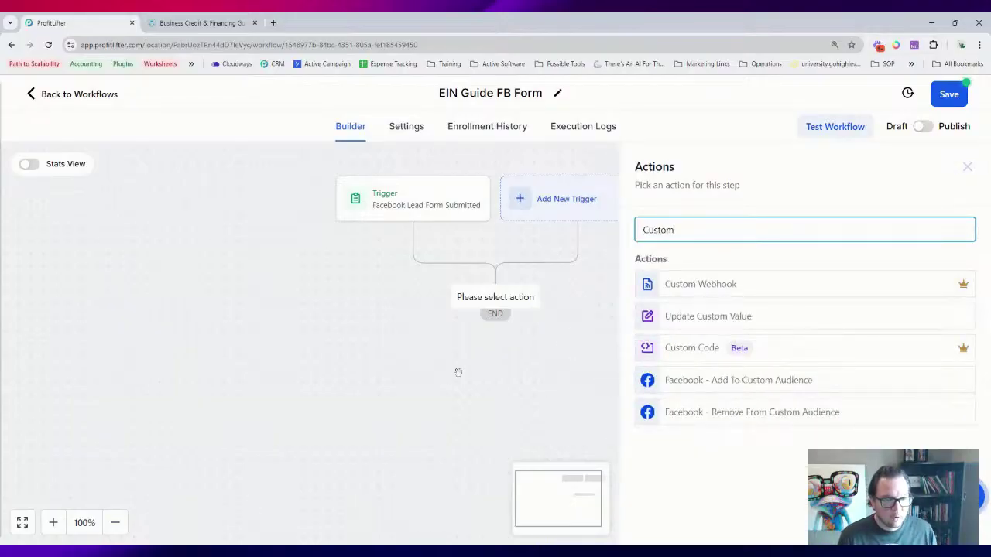
double_click(657, 230)
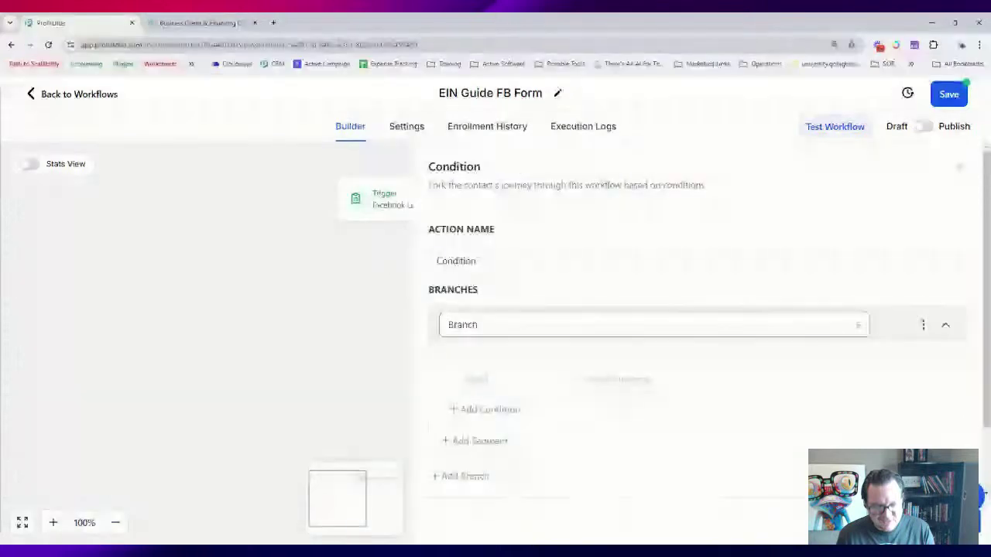
- Try to base the branch condition on Workflow Trigger with the Is operator, and look at the Events options instead
click(497, 379)
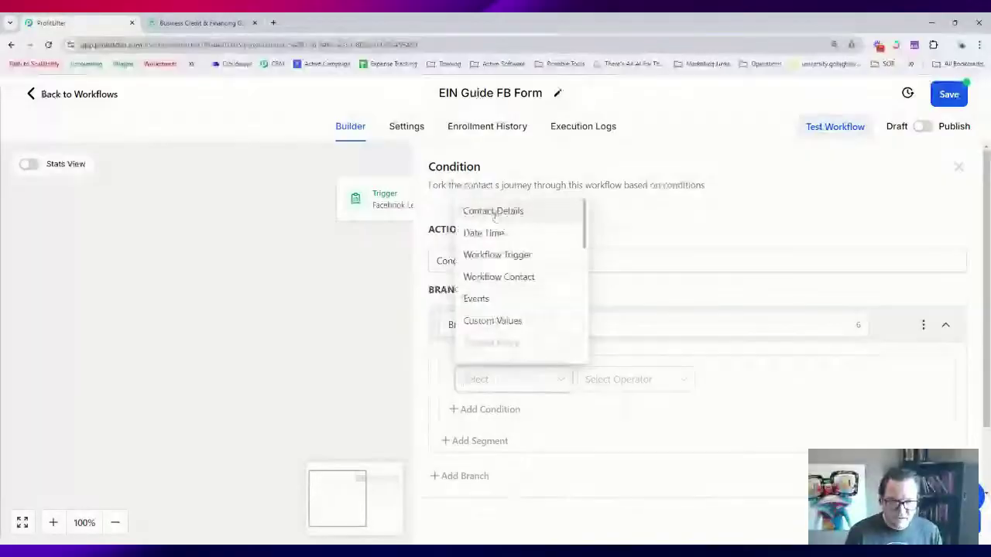
click(500, 256)
click(636, 390)
click(637, 415)
click(759, 386)
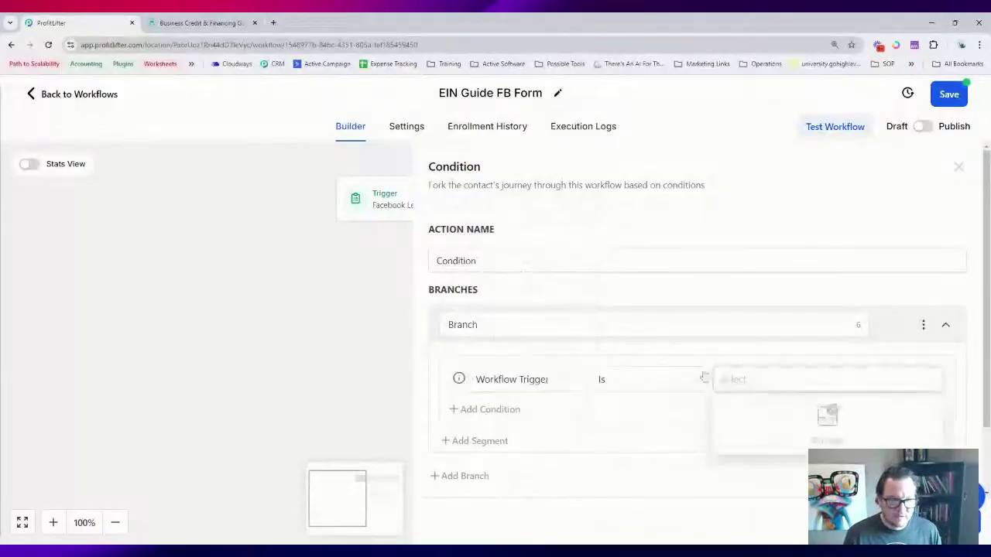
click(701, 380)
click(531, 381)
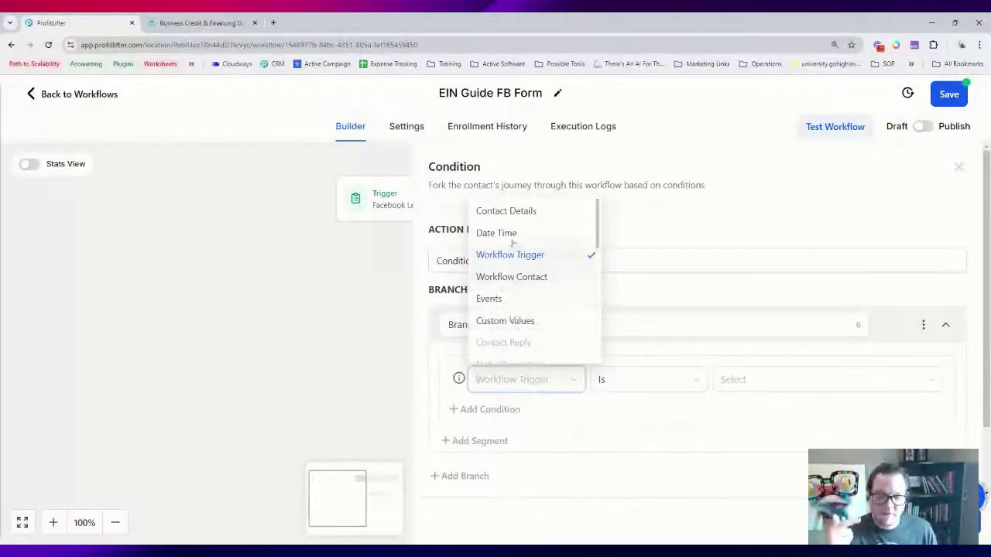
click(499, 302)
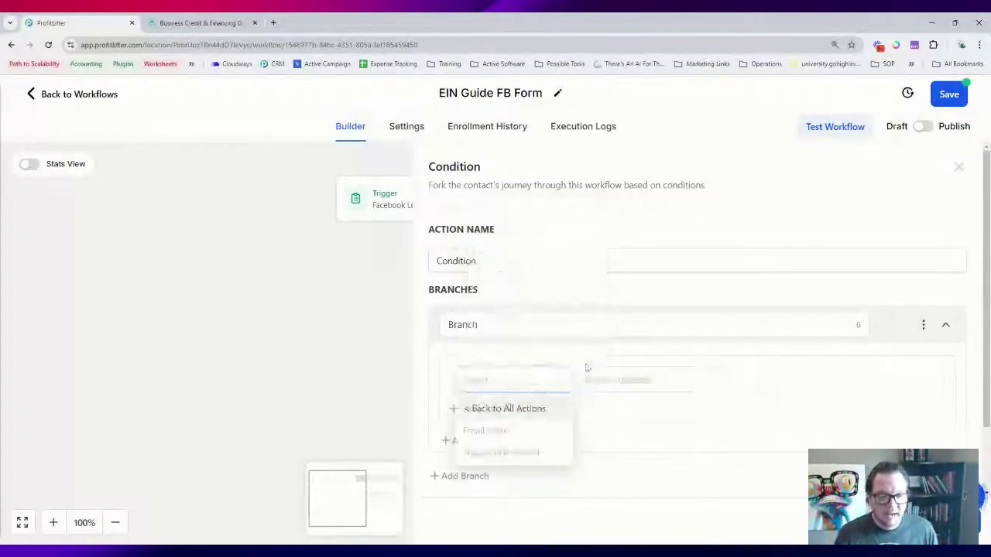
click(499, 410)
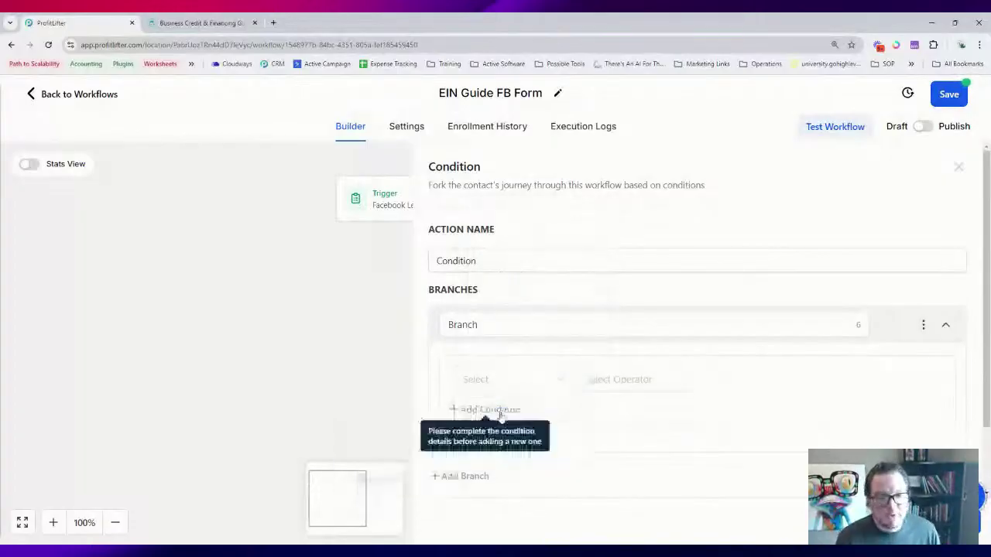
- Set the branch condition to the custom value Affiliate Program Affiliate Commission, operator Is, with the value "blank"
click(502, 378)
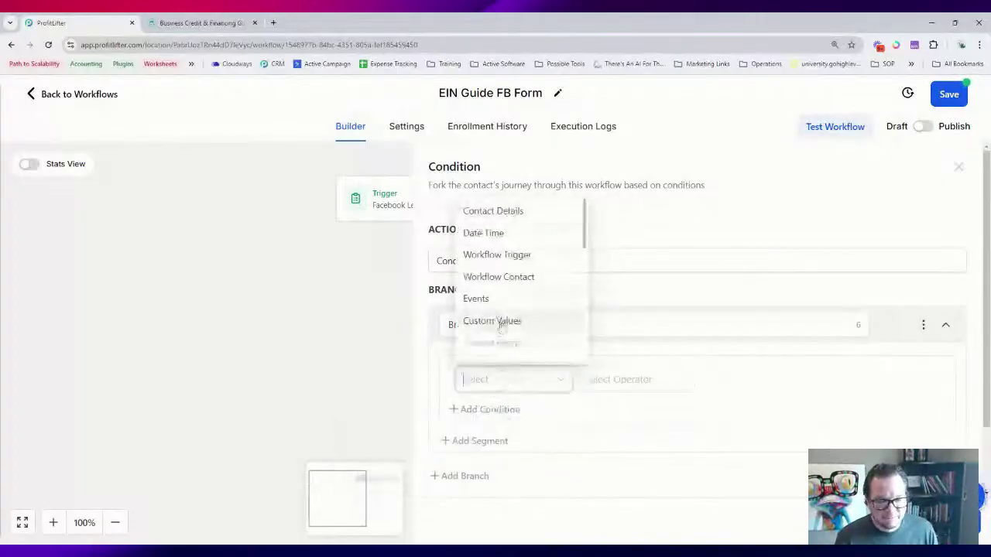
click(503, 321)
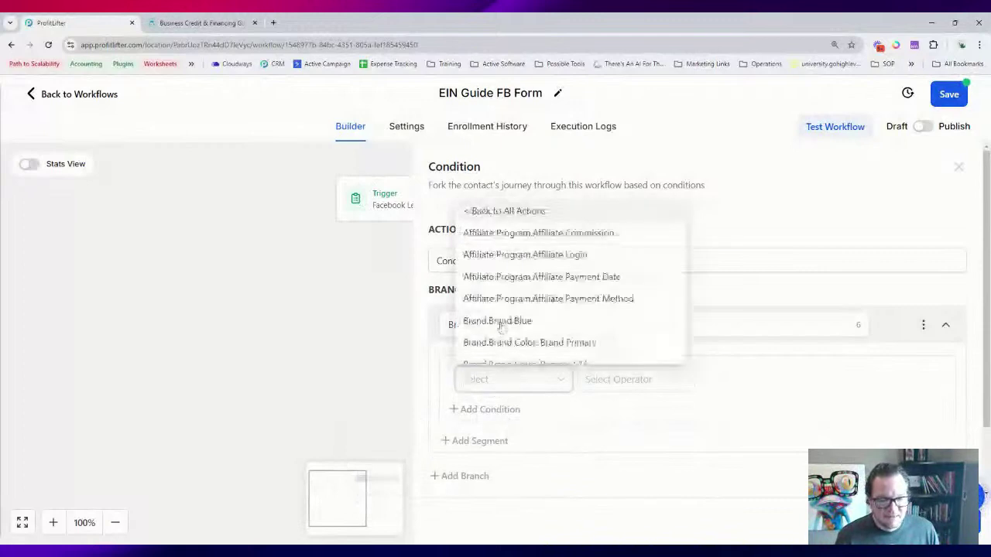
click(513, 232)
click(623, 380)
click(592, 407)
click(714, 379)
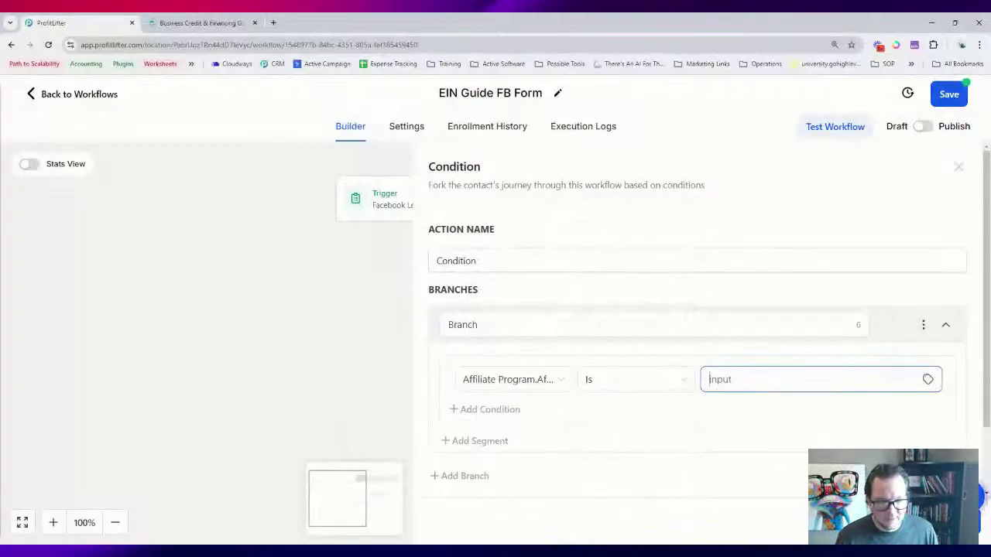
text(blank)
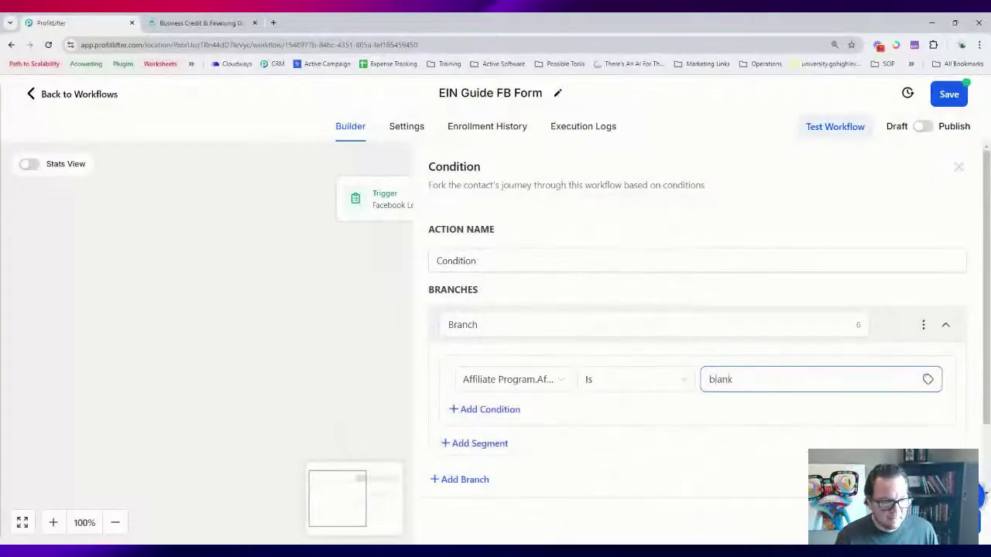
- Check the condition's branch settings and rename the action as "Qualified"
scroll(736, 347, down, 1)
scroll(652, 353, down, 1)
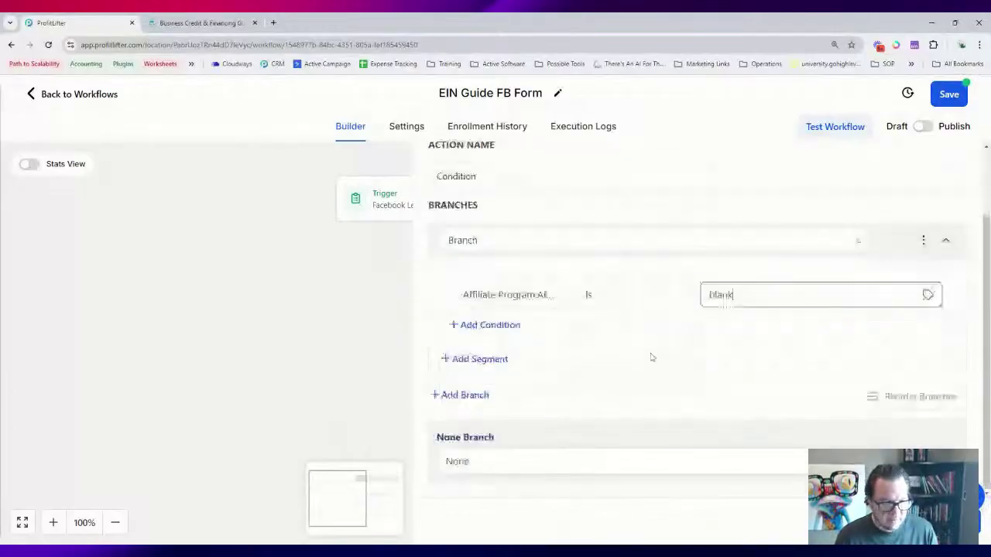
scroll(653, 354, up, 2)
click(456, 261)
double_click(456, 261)
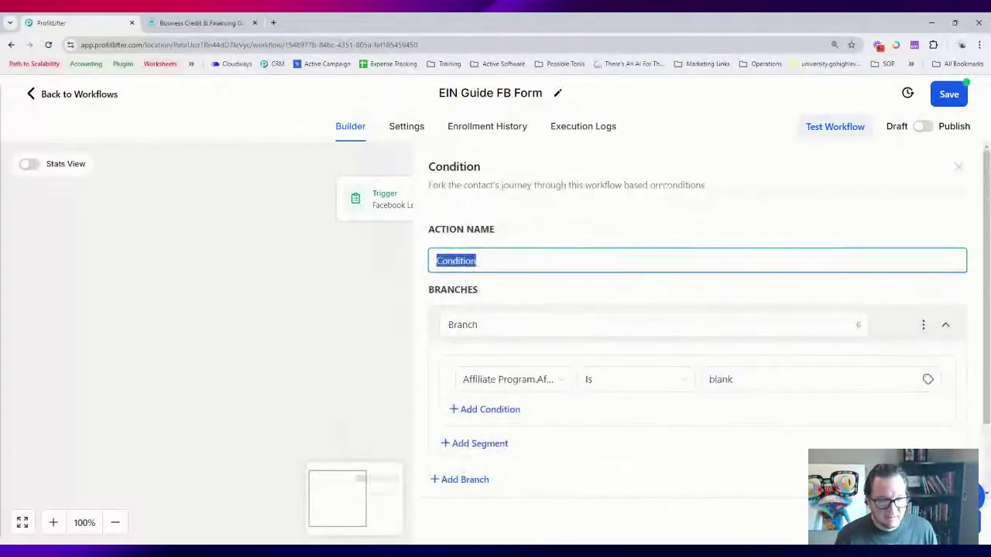
text(Qualified)
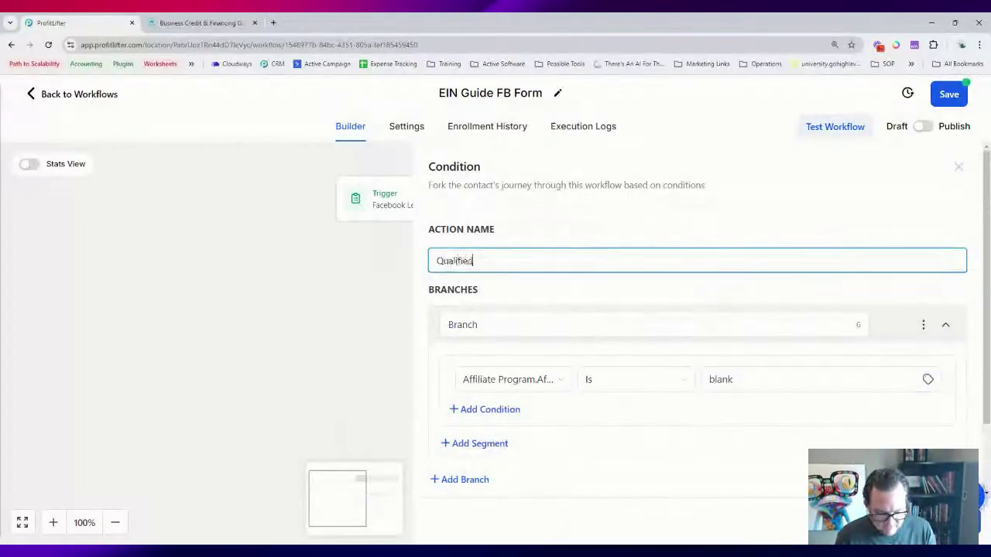
- Name the condition action "Qualified Audience" and rename its first branch "Is Qualified"
text( Au)
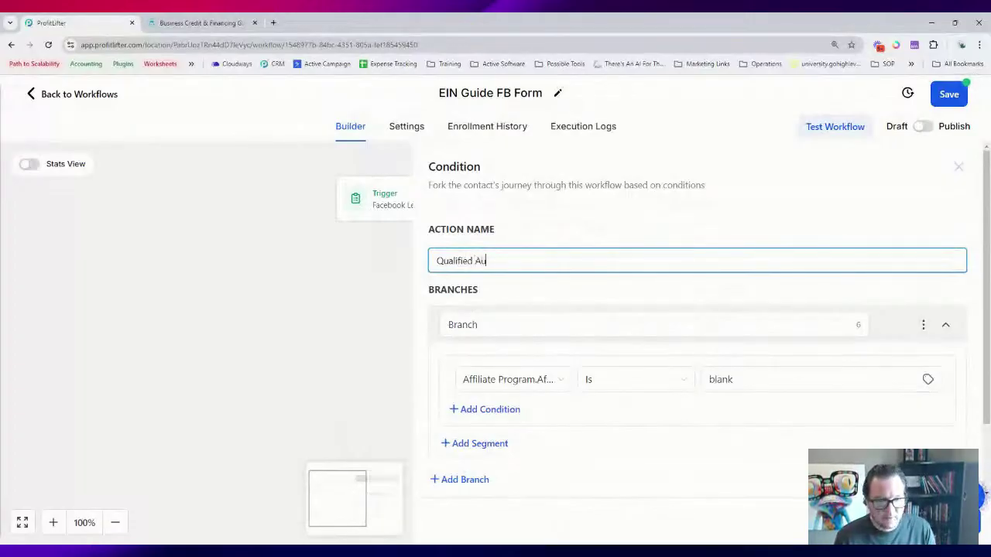
text(dience)
click(464, 325)
key(ctrl+a)
text(Is Qualified)
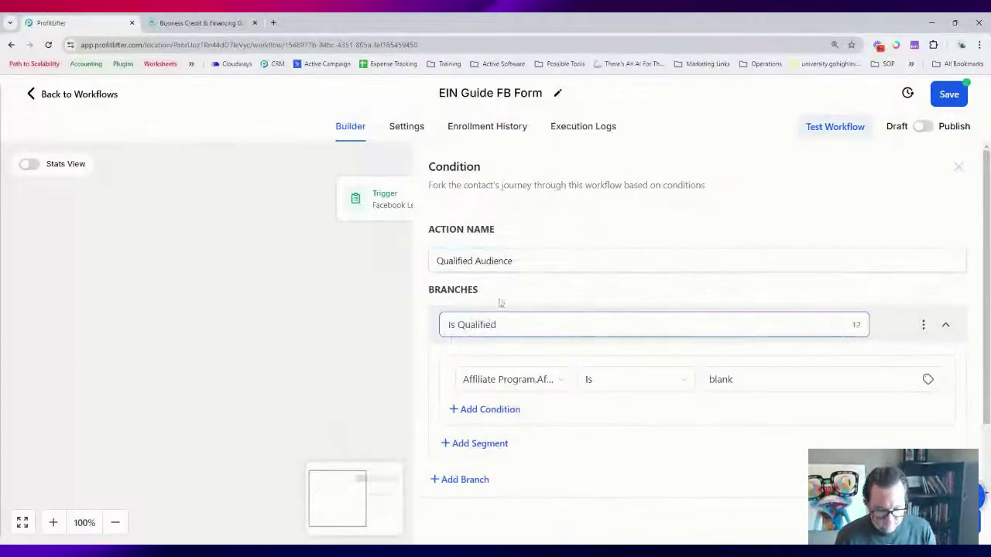
scroll(500, 303, down, 2)
click(465, 395)
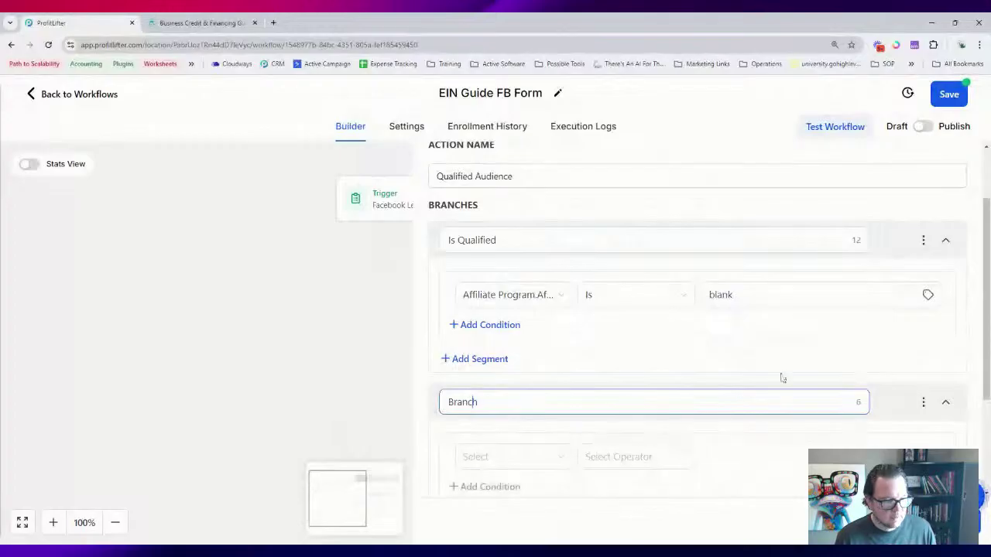
scroll(719, 354, down, 3)
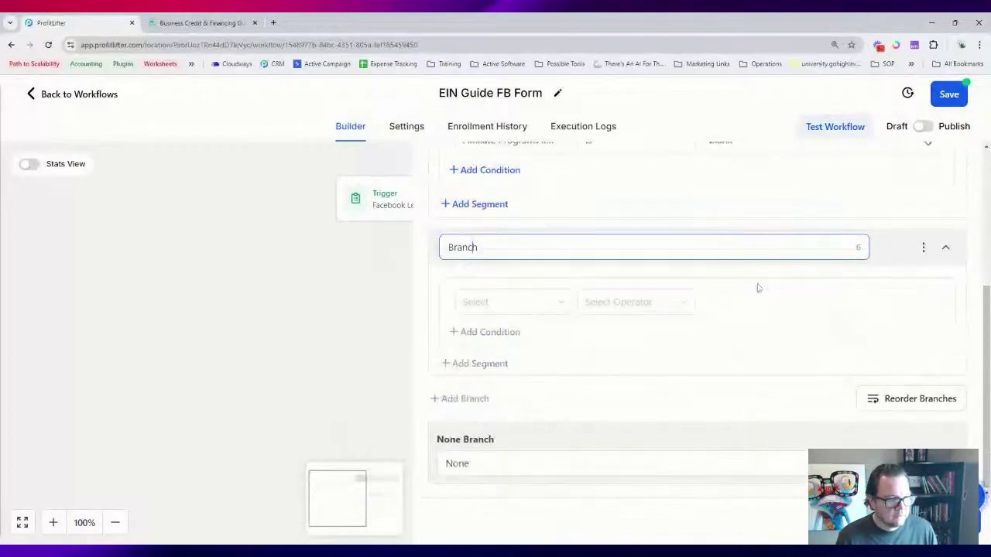
click(945, 247)
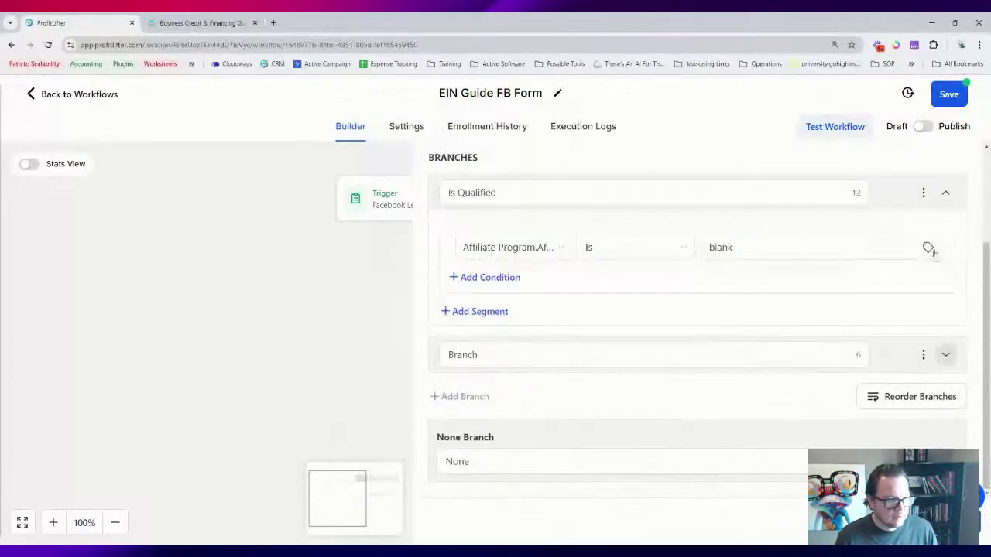
click(923, 354)
click(855, 385)
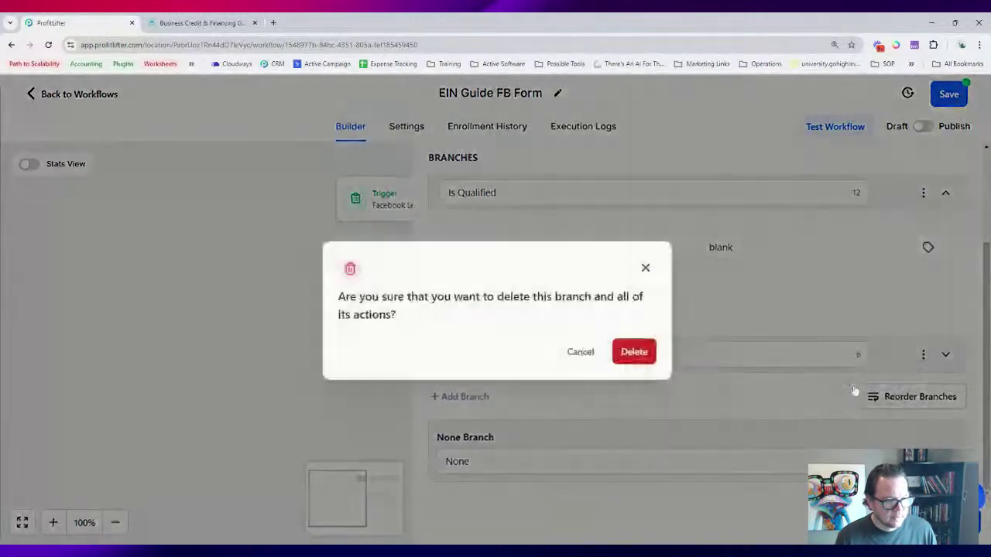
click(633, 352)
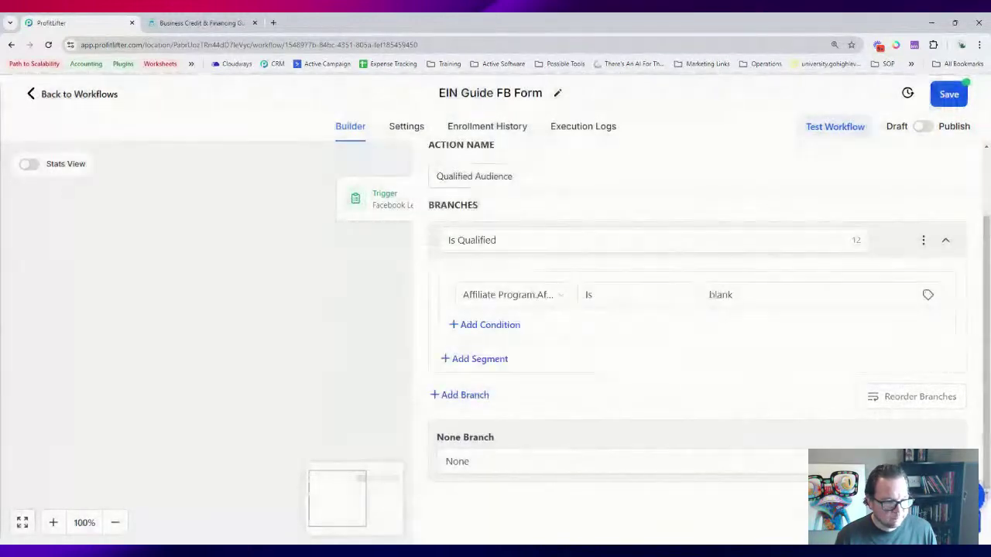
- Save the Qualified Audience condition, rename its None branch "Not Qualified", and save it again
click(929, 524)
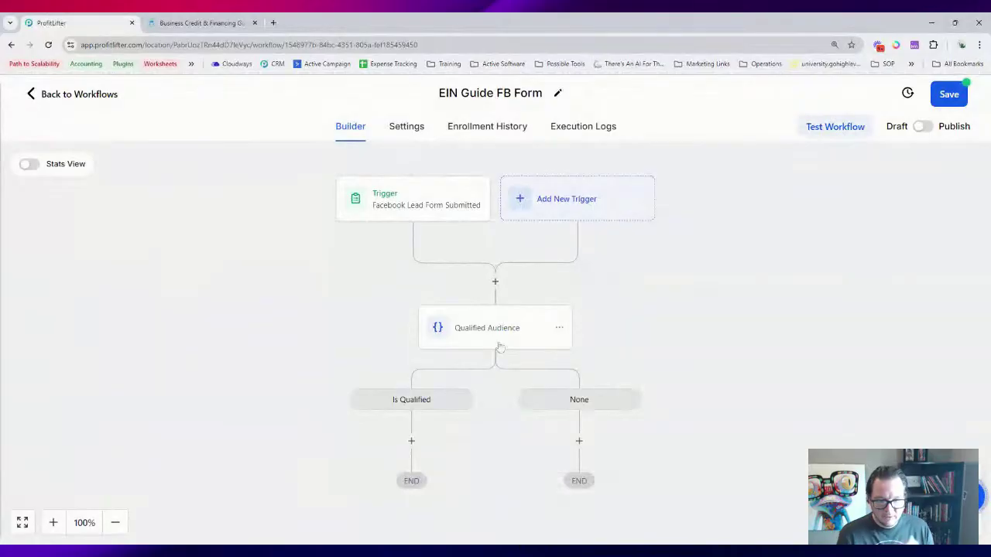
click(487, 328)
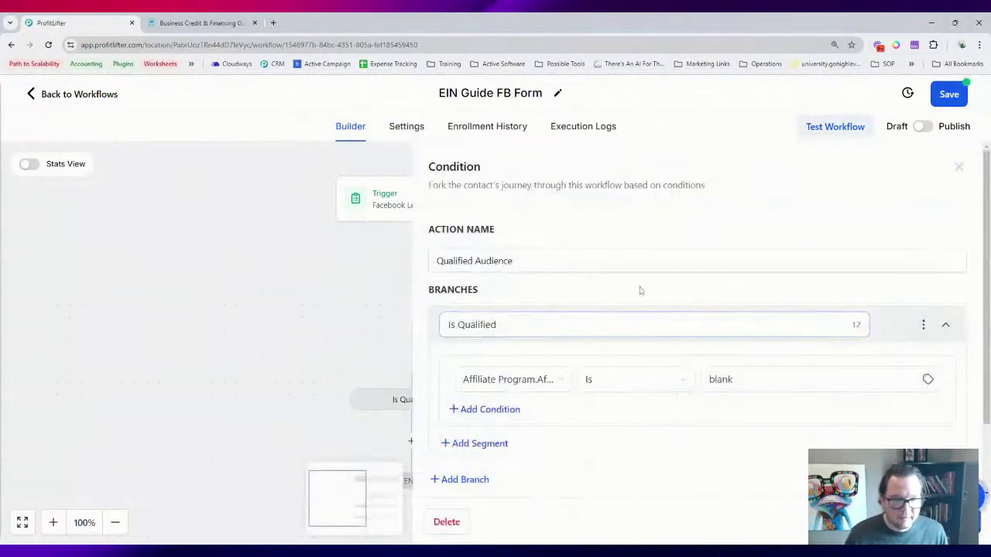
scroll(603, 287, down, 2)
click(619, 461)
key(ctrl+a)
text(Not Qualified)
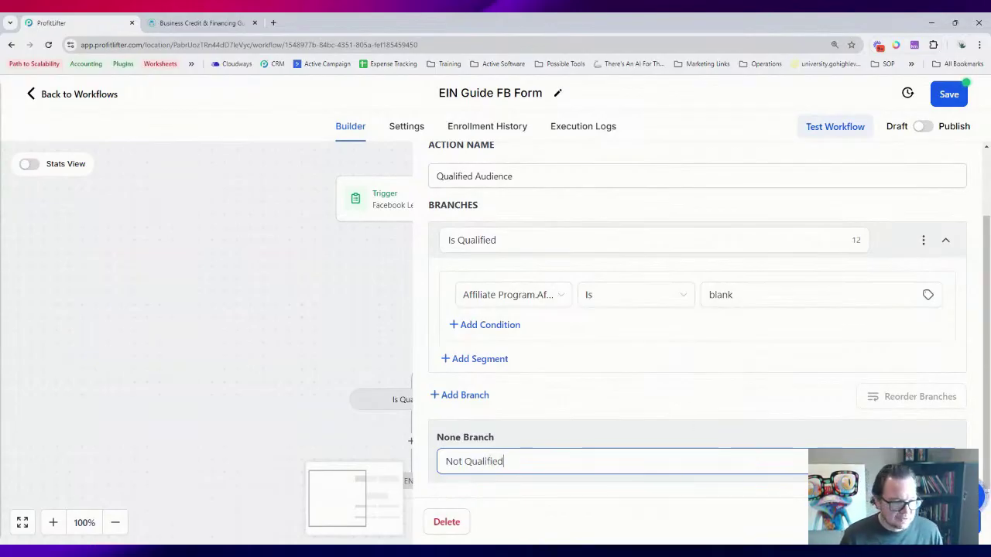
click(929, 521)
- Add a Facebook - Add To Custom Audience action under the Is Qualified branch and select the owner's personal Facebook account
scroll(446, 345, down, 2)
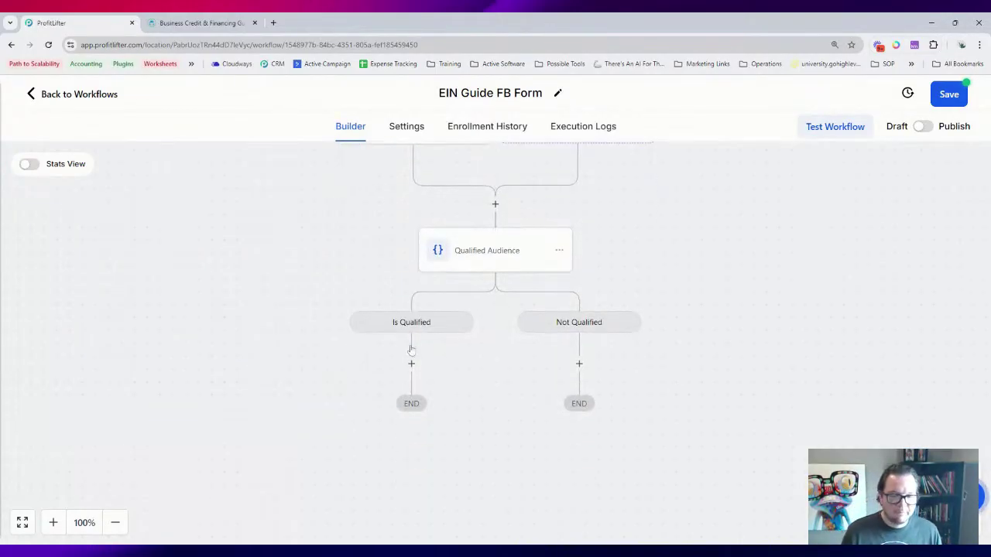
click(411, 363)
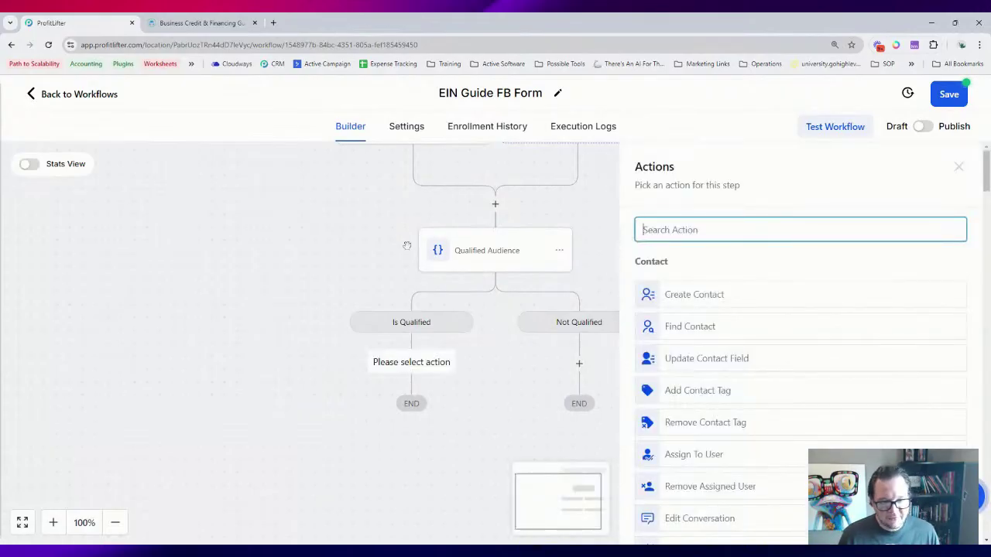
scroll(418, 261, up, 2)
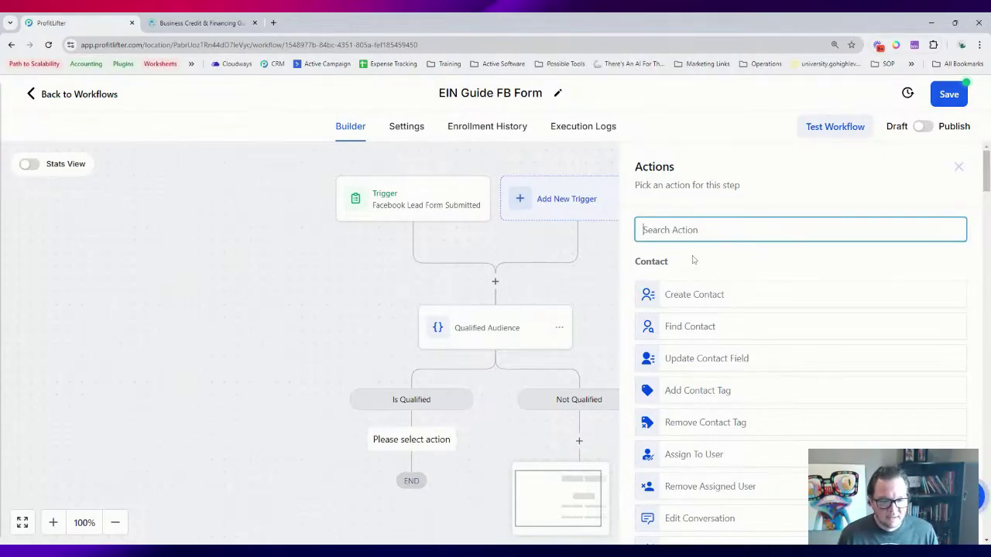
text(custo)
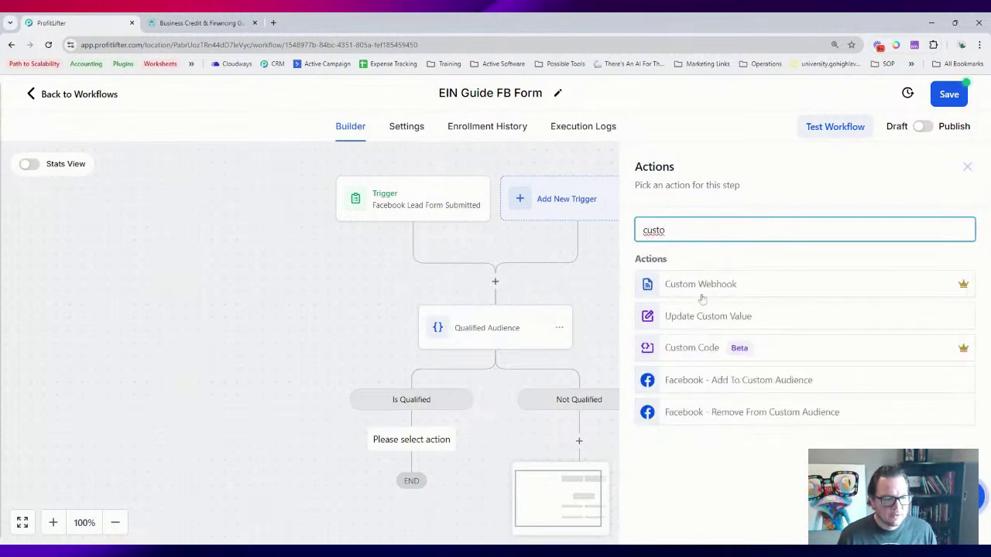
click(726, 380)
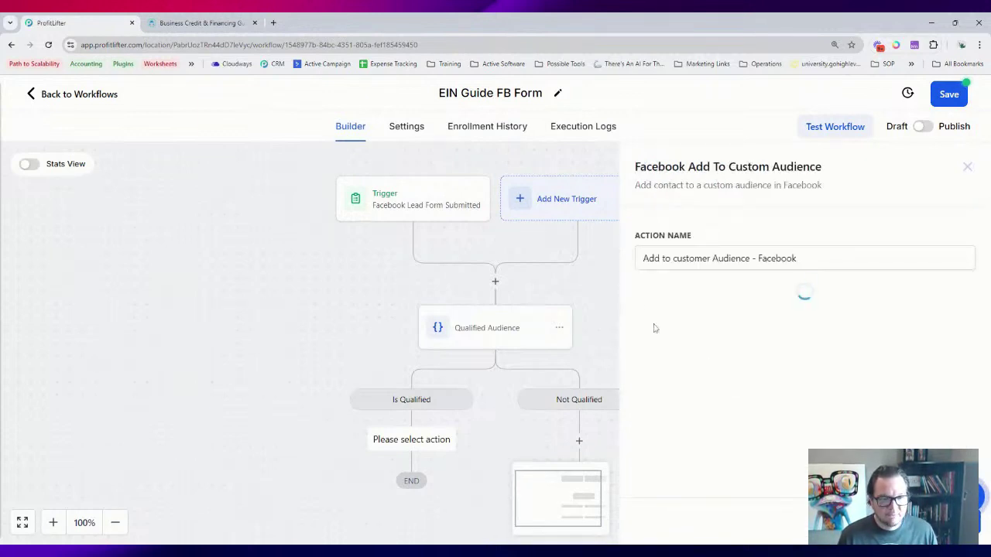
click(701, 314)
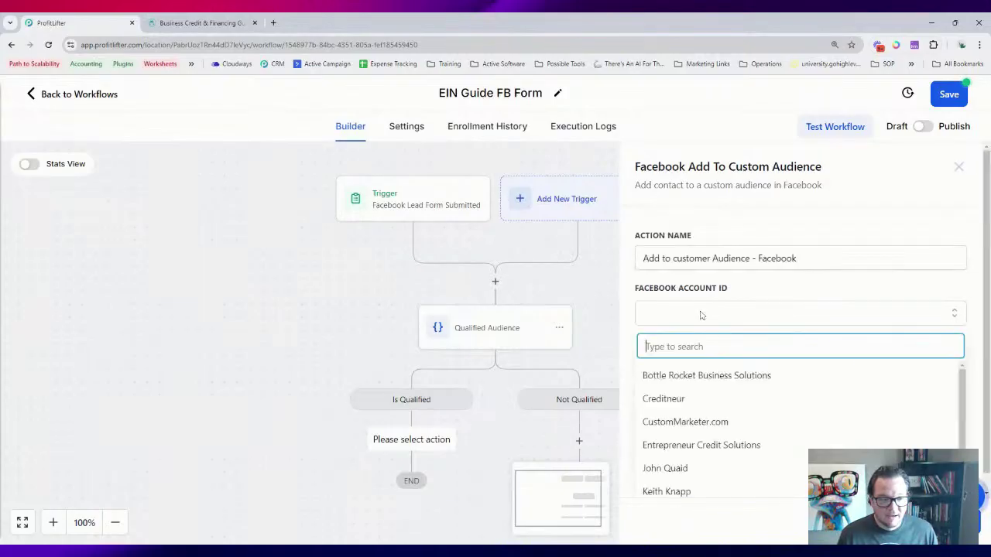
click(679, 490)
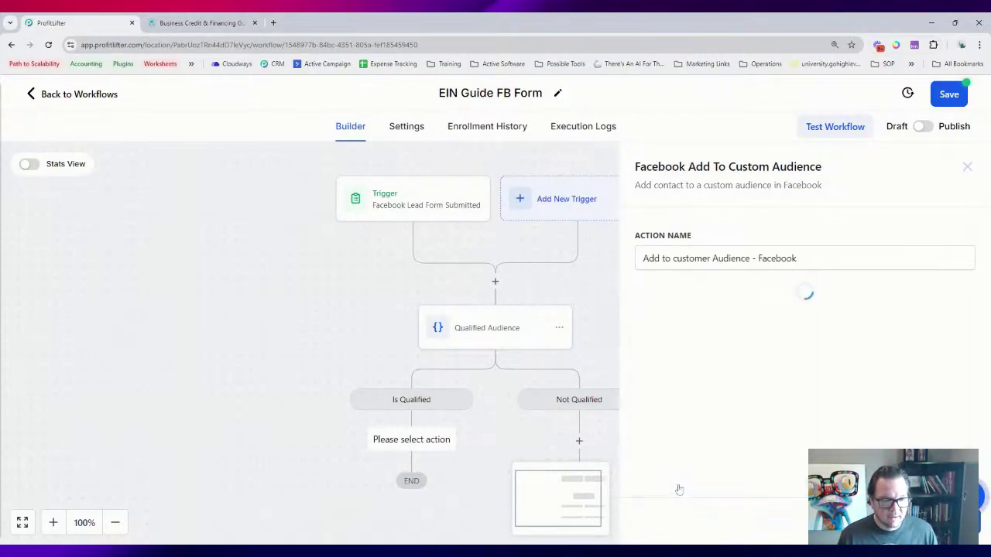
- Look for a Facebook customer audience for the add action, leave that field empty, and save the action
click(684, 370)
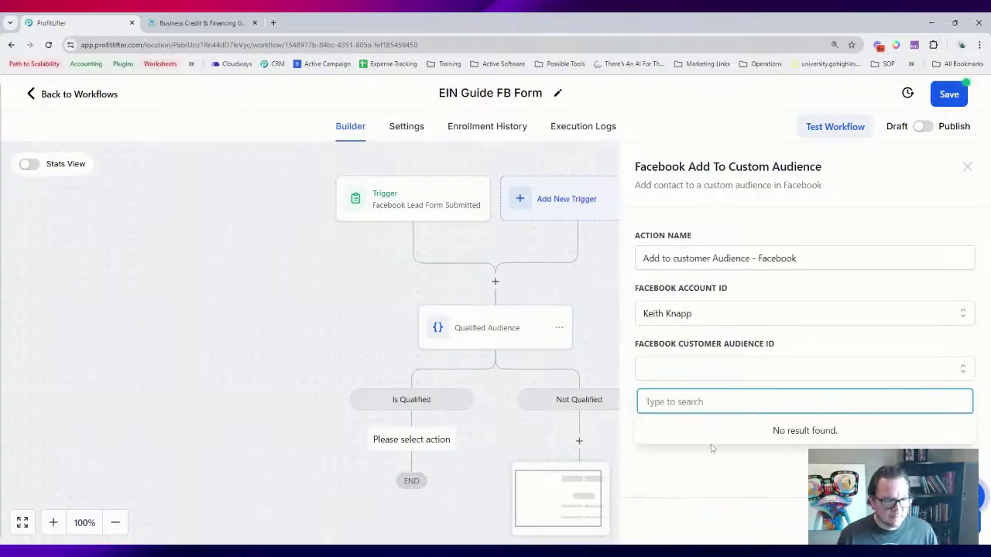
text(df)
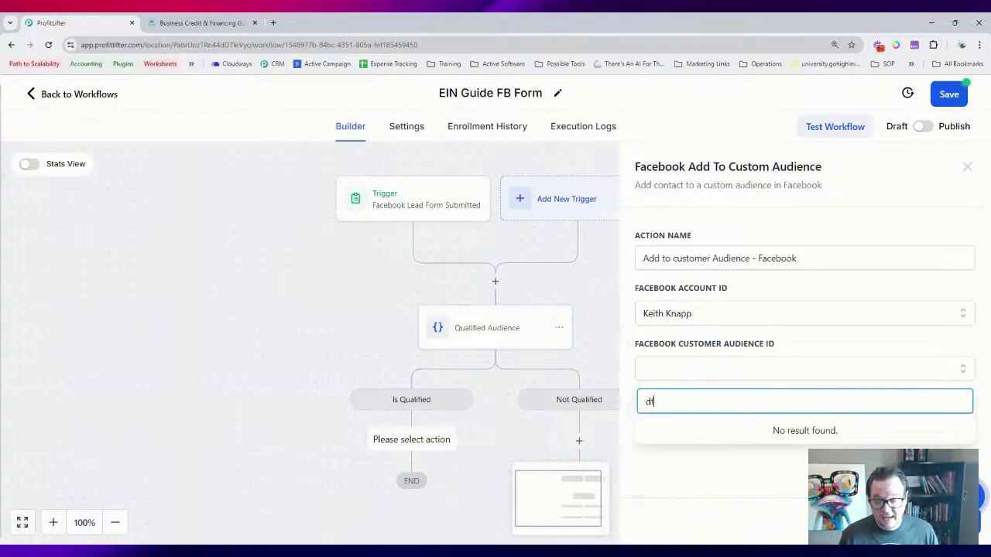
key(BackSpace)
key(BackSpace)
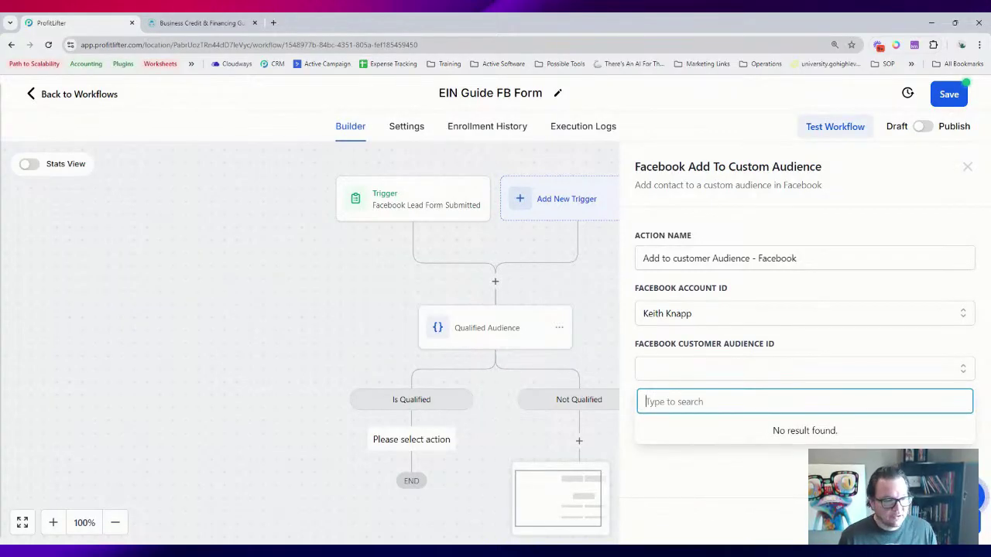
click(739, 458)
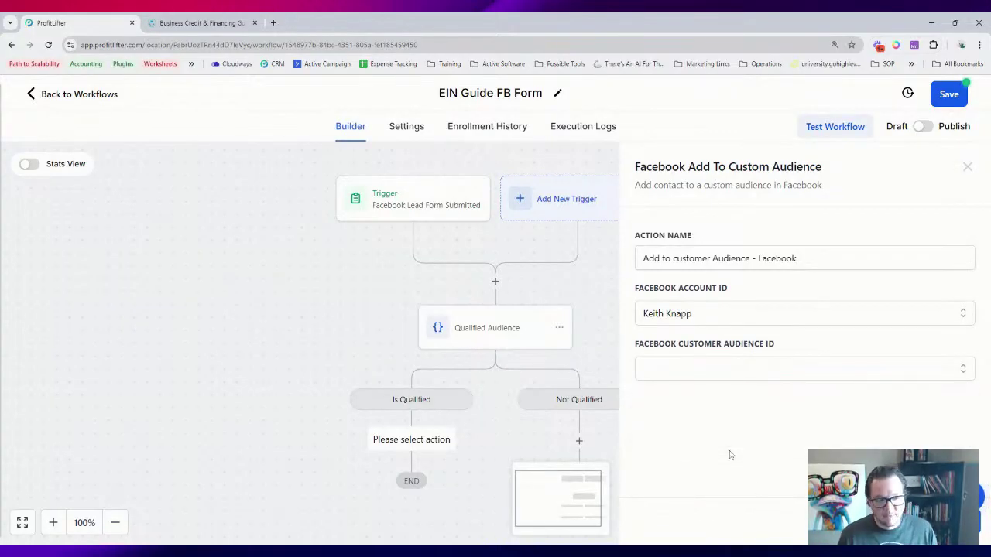
click(727, 374)
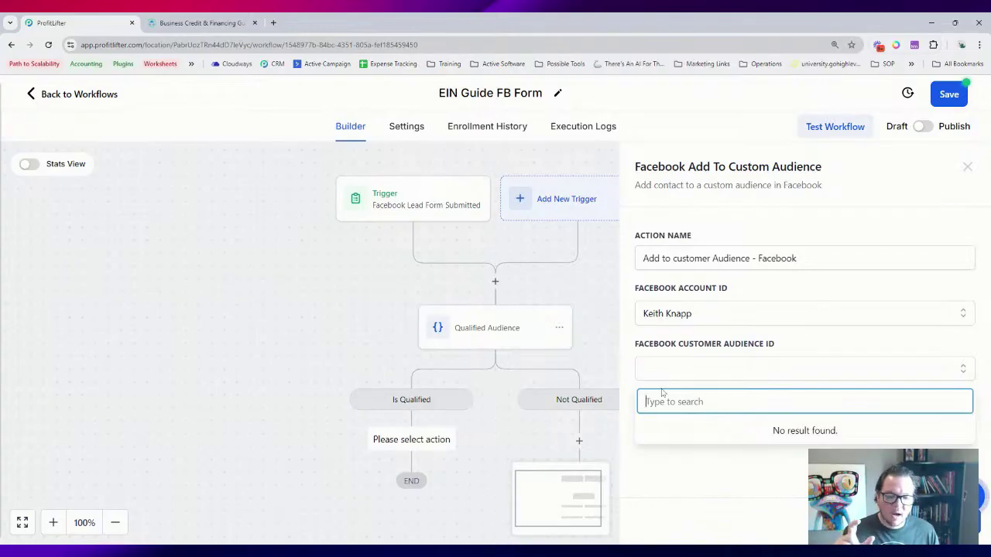
click(700, 372)
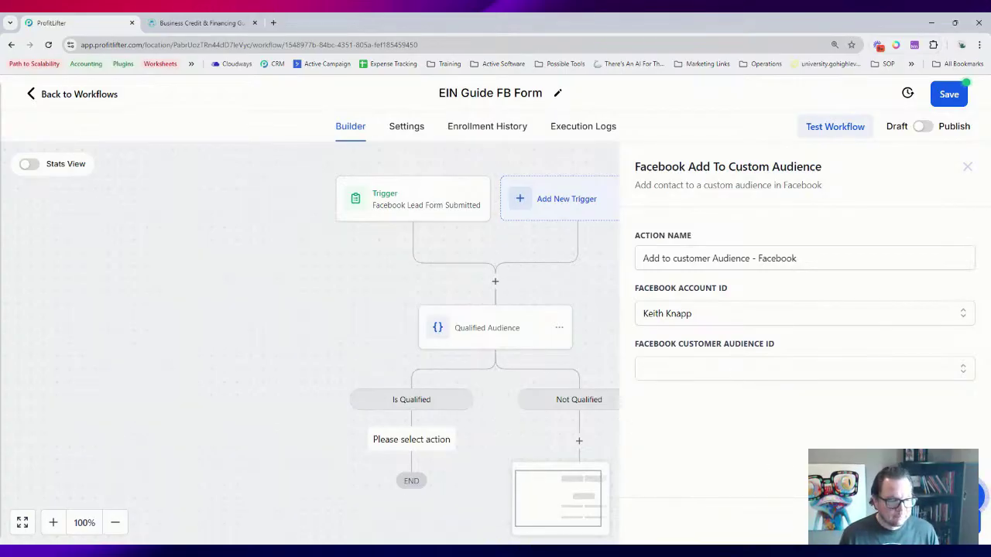
click(935, 521)
- Add a Facebook - Remove From Custom Audience action under the Not Qualified branch
scroll(611, 377, down, 1)
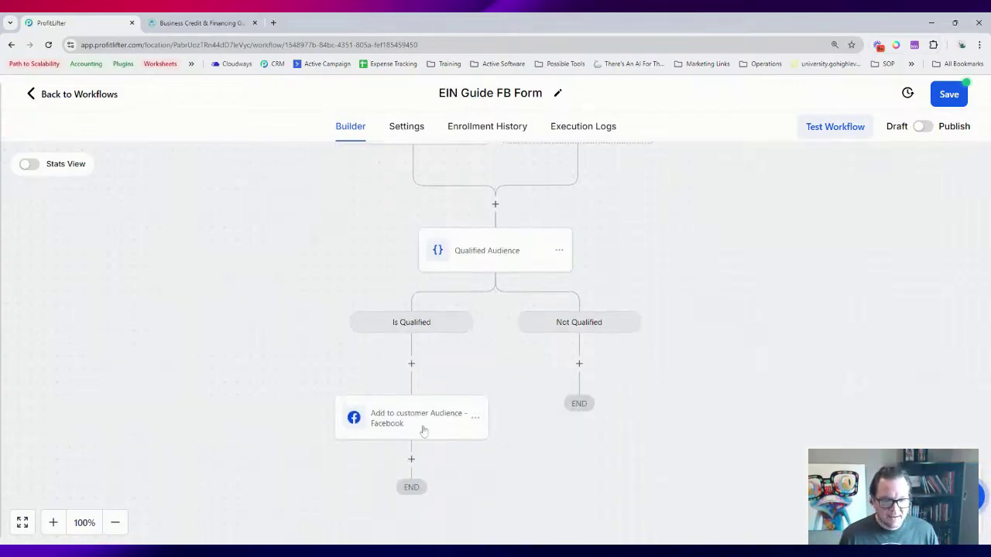
click(579, 363)
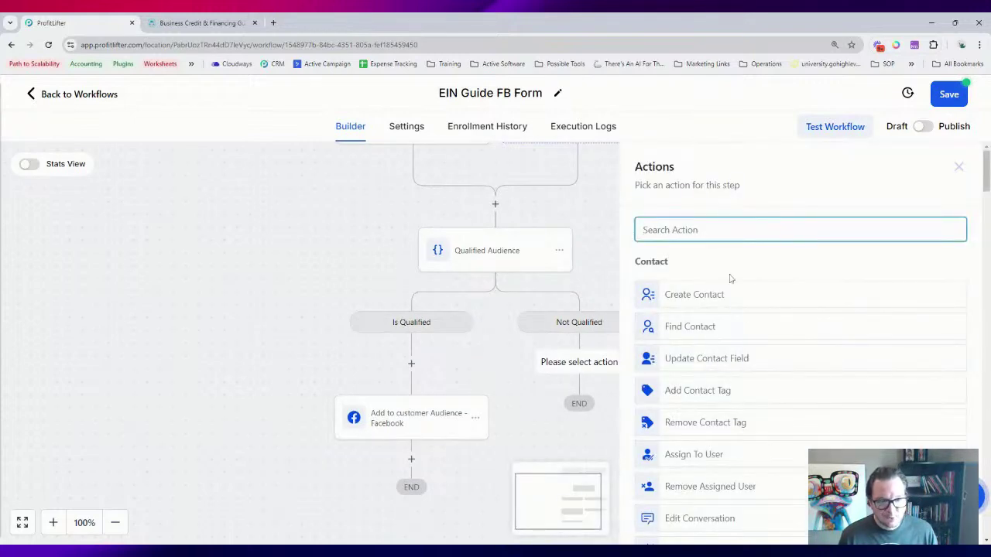
text(re)
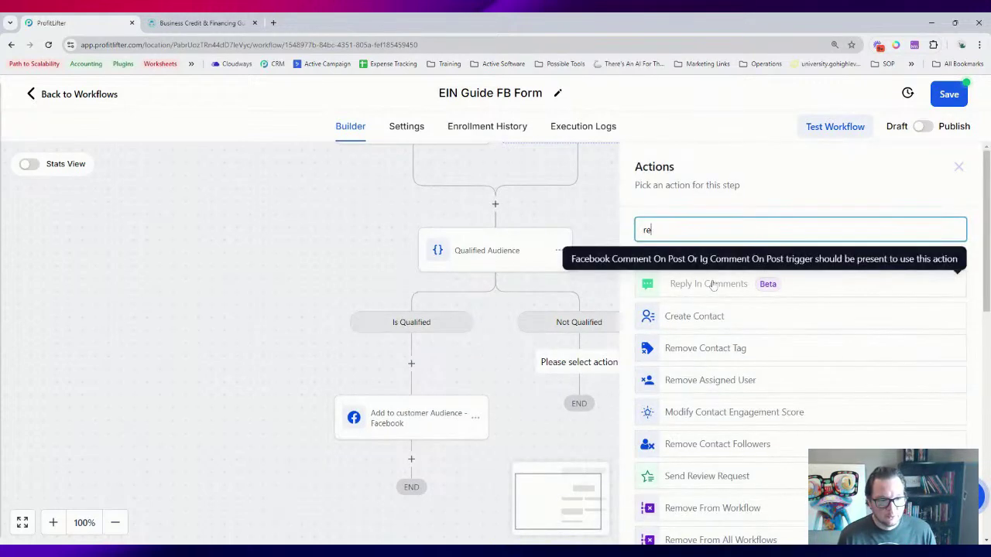
text(move)
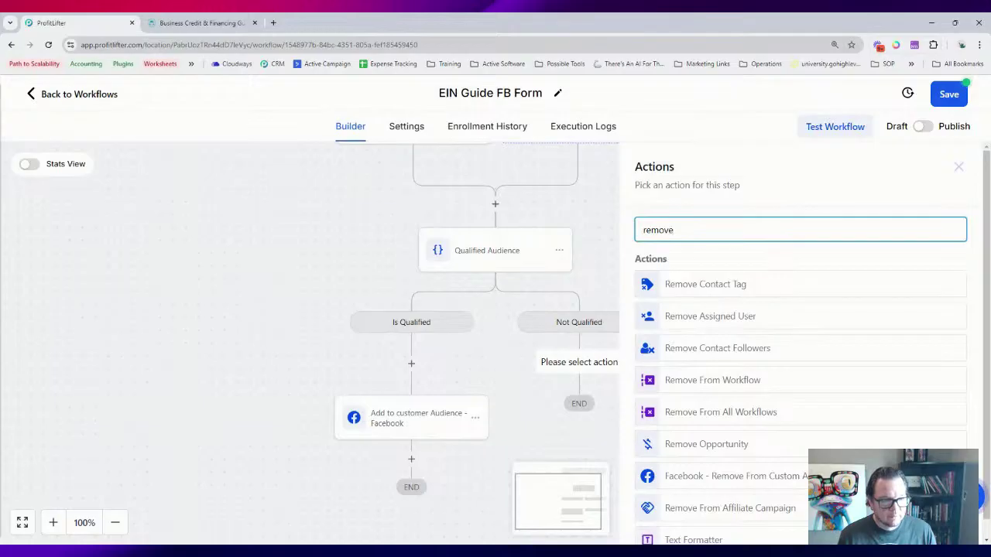
click(722, 477)
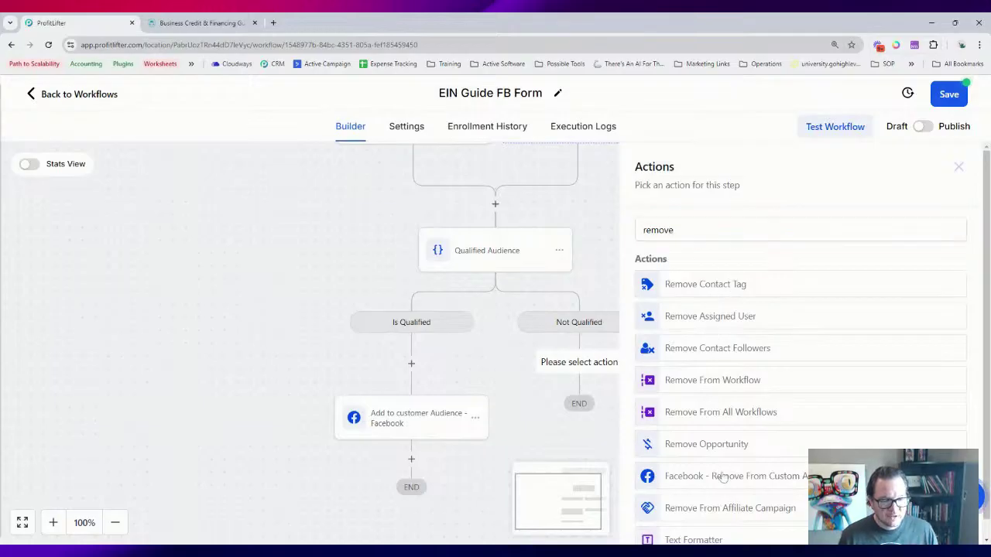
- Select the owner's personal Facebook account for the removal action and save it without a customer audience
click(695, 318)
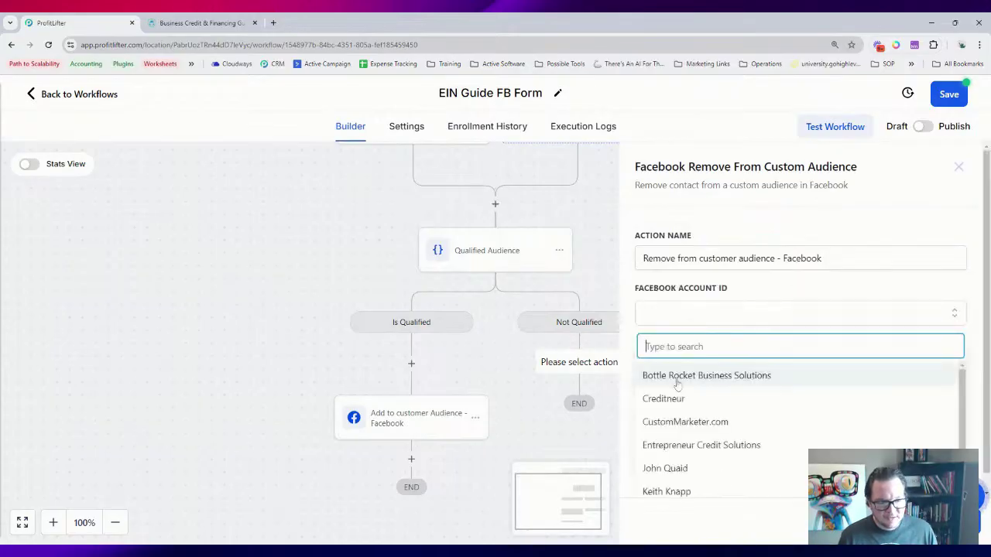
click(666, 491)
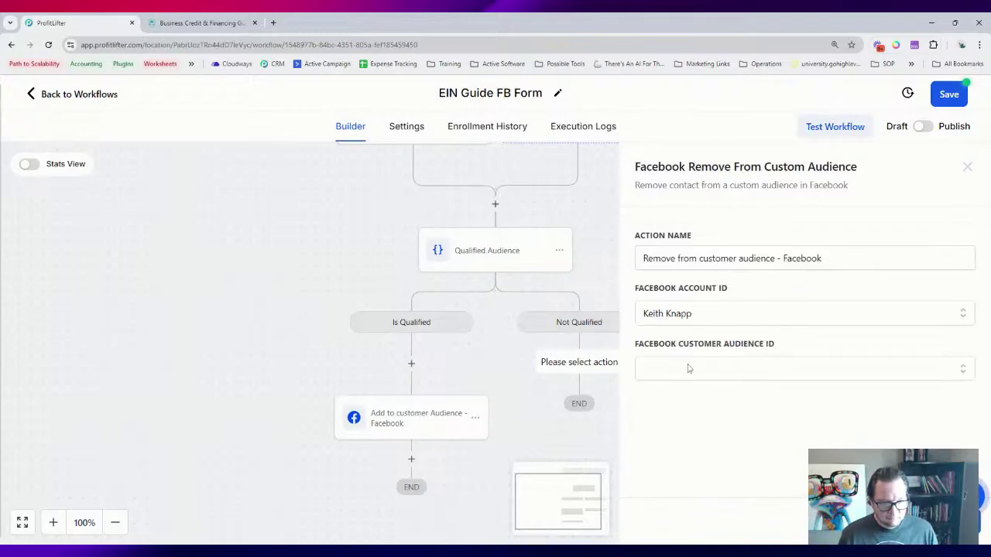
click(686, 368)
click(700, 344)
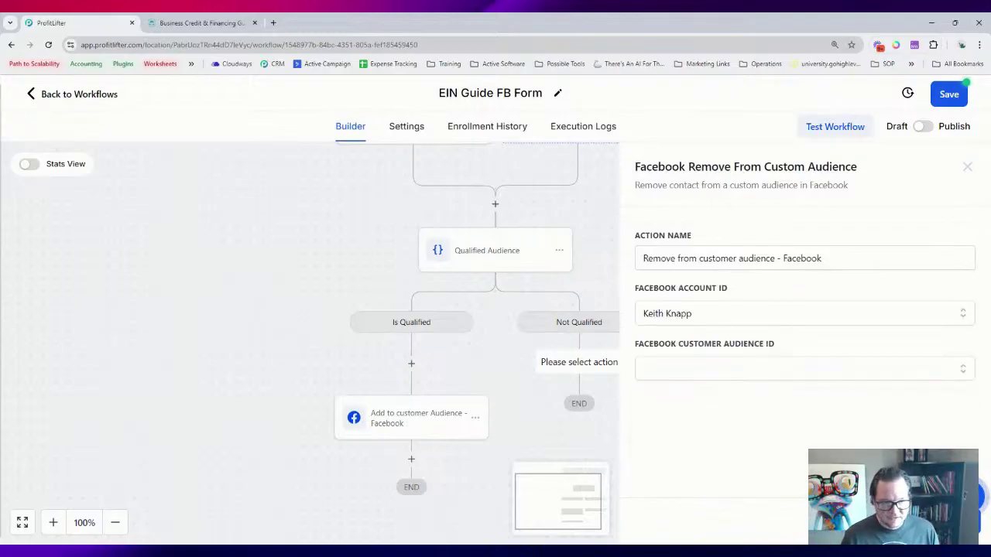
click(941, 522)
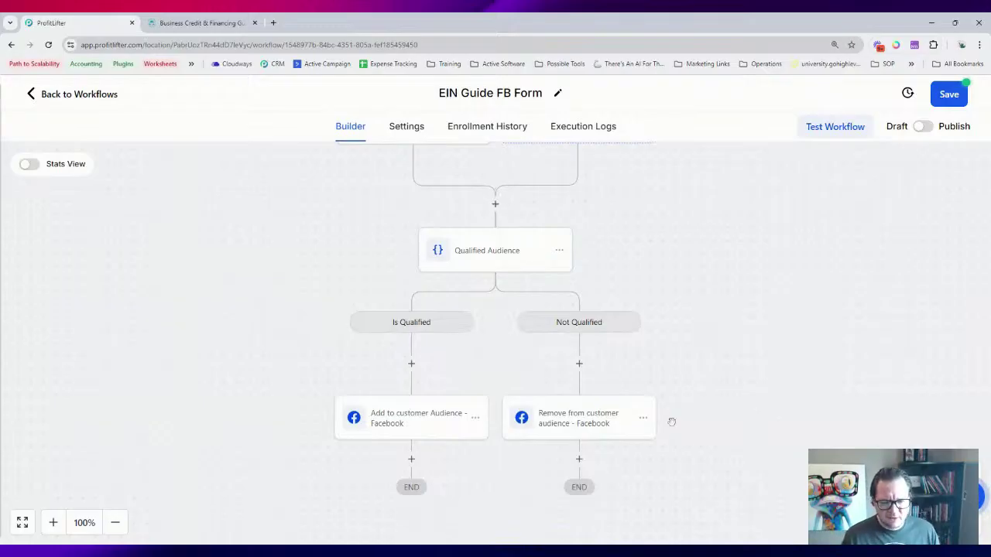
scroll(495, 319, up, 3)
scroll(434, 294, down, 4)
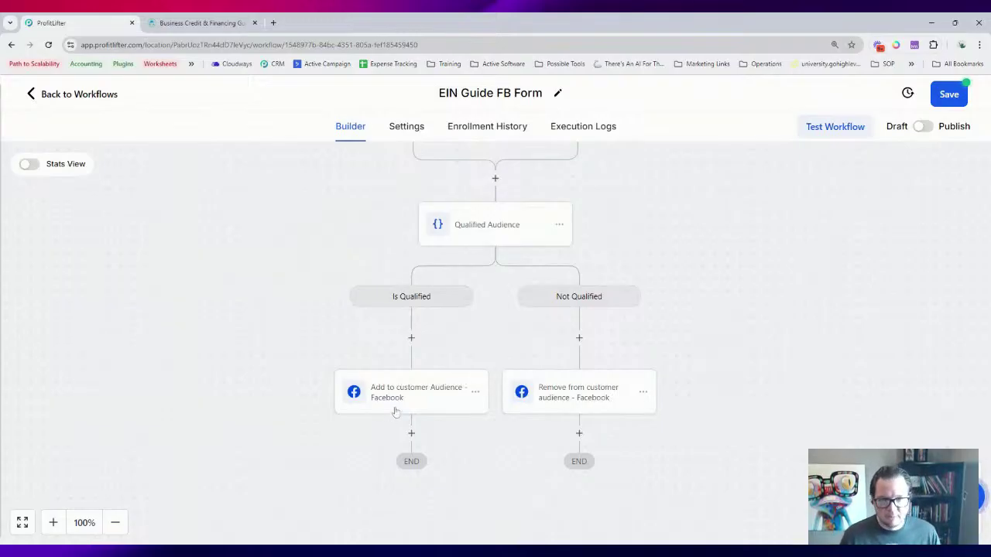
scroll(485, 364, up, 1)
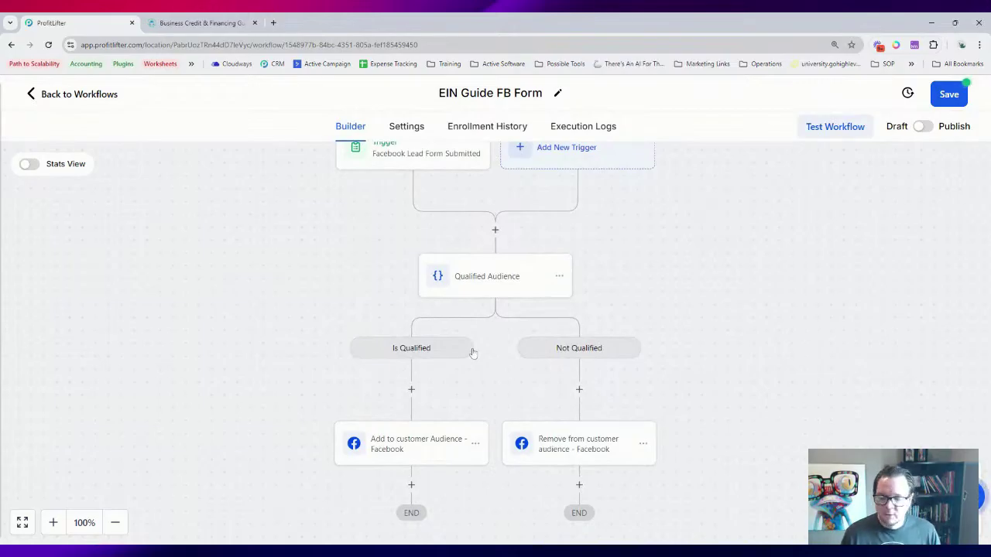
scroll(438, 242, up, 1)
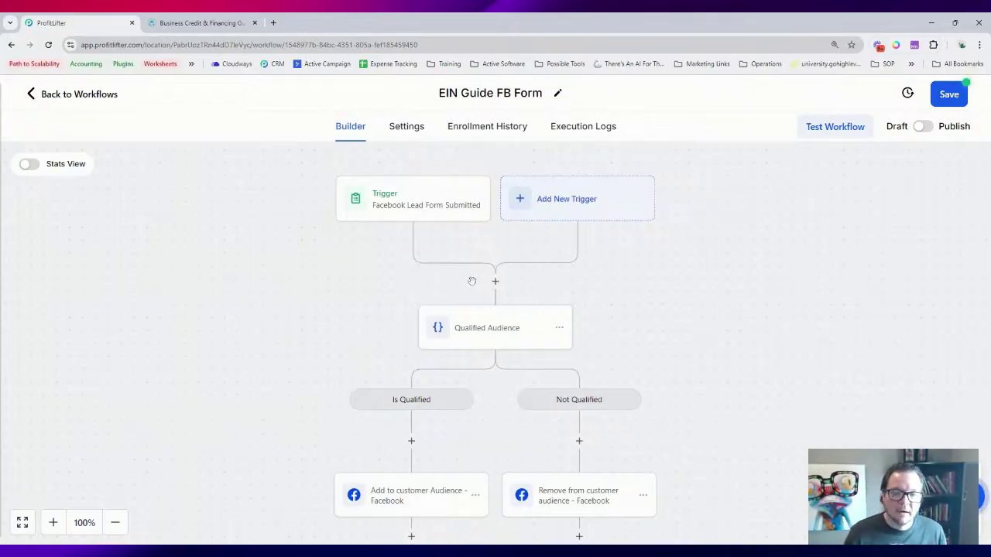
- Review both qualification branches, save the EIN Guide FB Form workflow, and return to the workflow list
scroll(471, 281, down, 2)
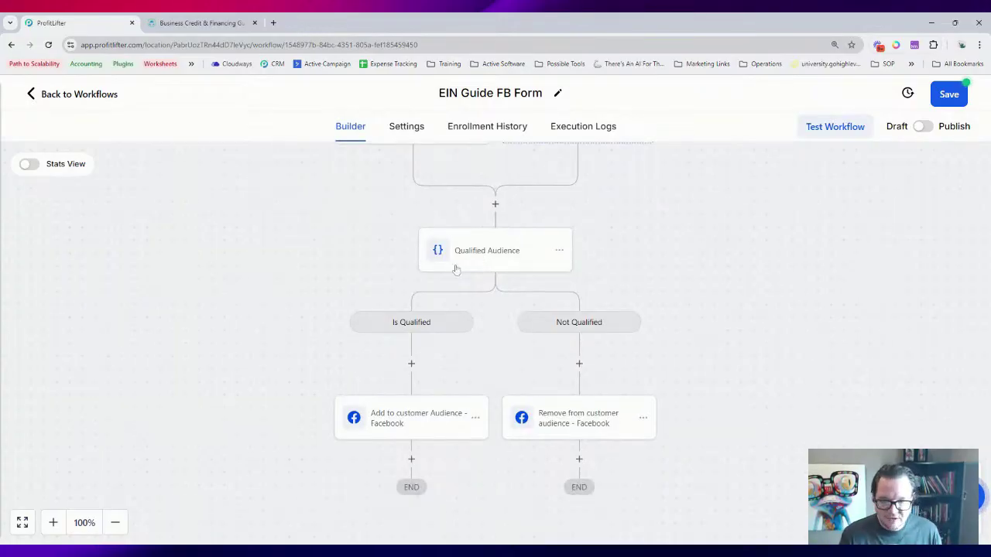
scroll(449, 275, down, 1)
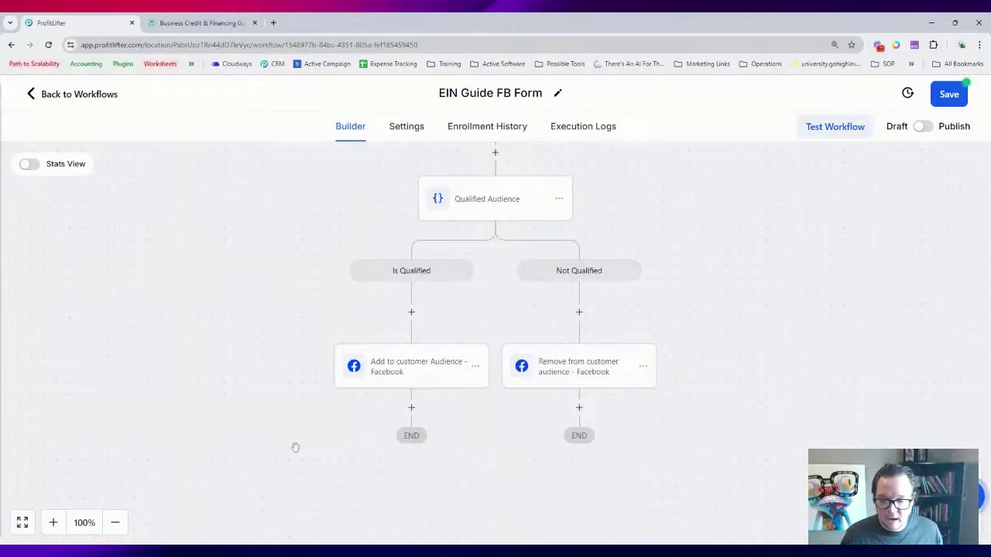
click(53, 522)
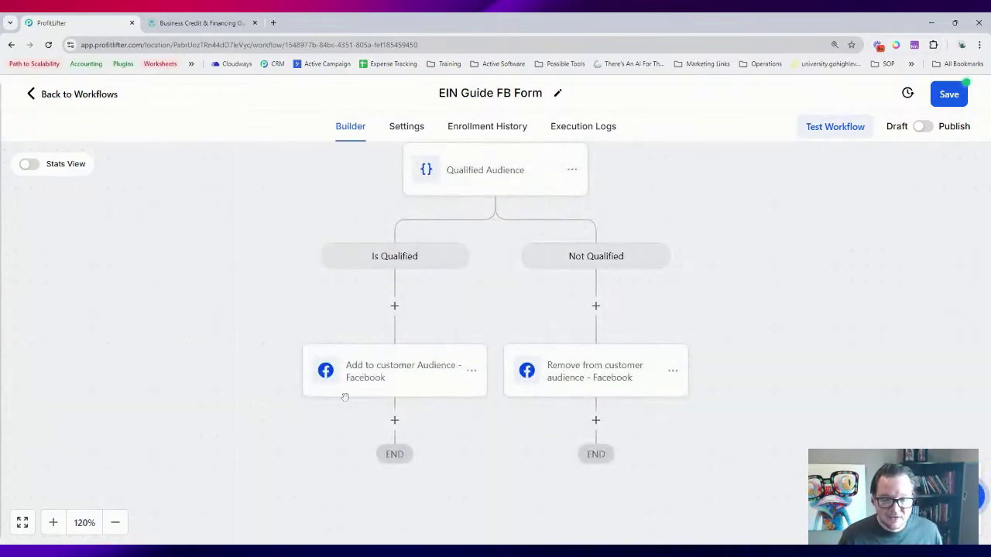
scroll(410, 370, down, 1)
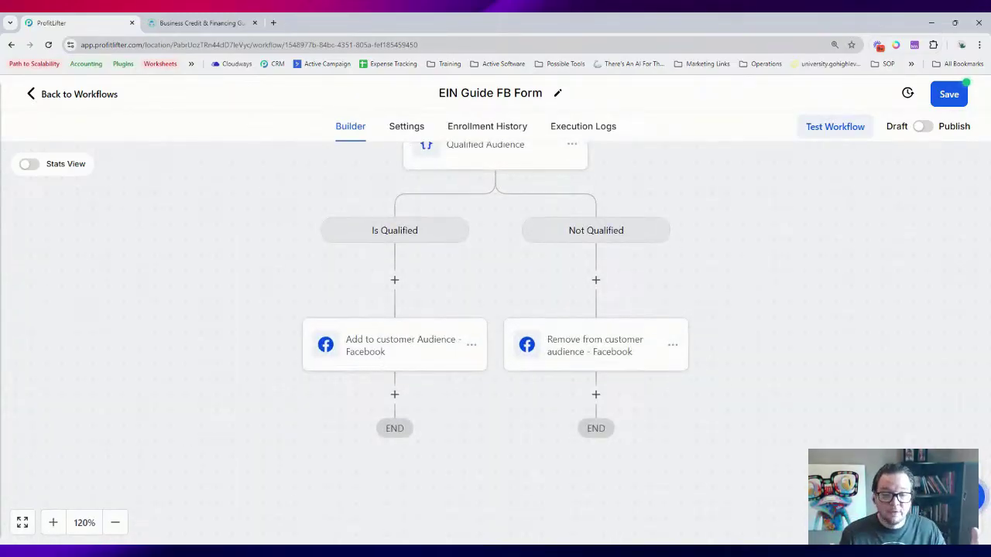
scroll(420, 345, up, 3)
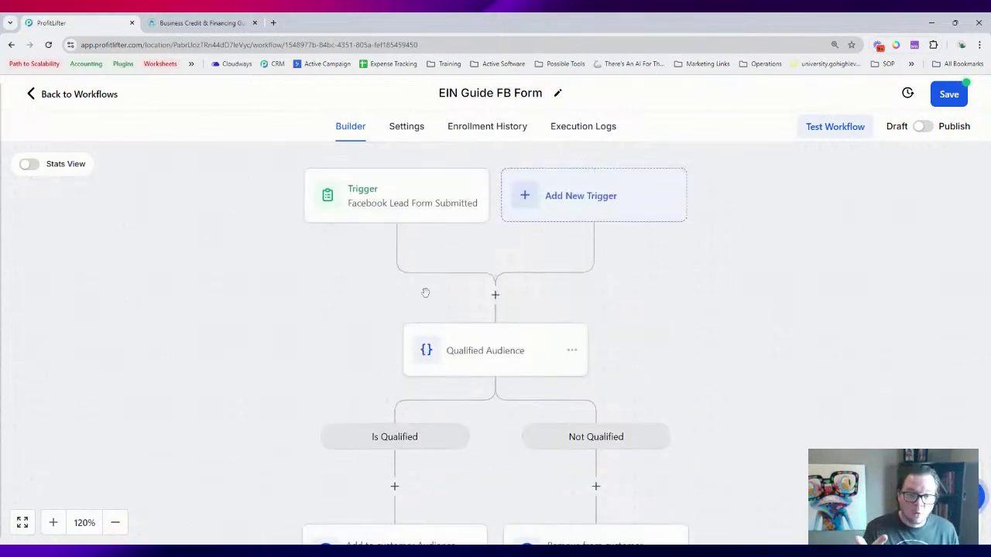
scroll(475, 332, down, 3)
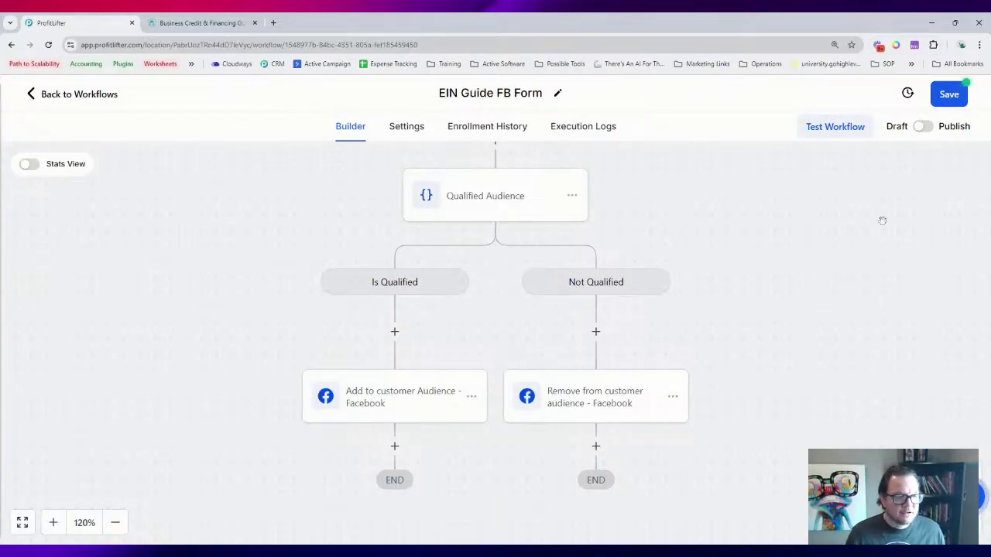
click(951, 104)
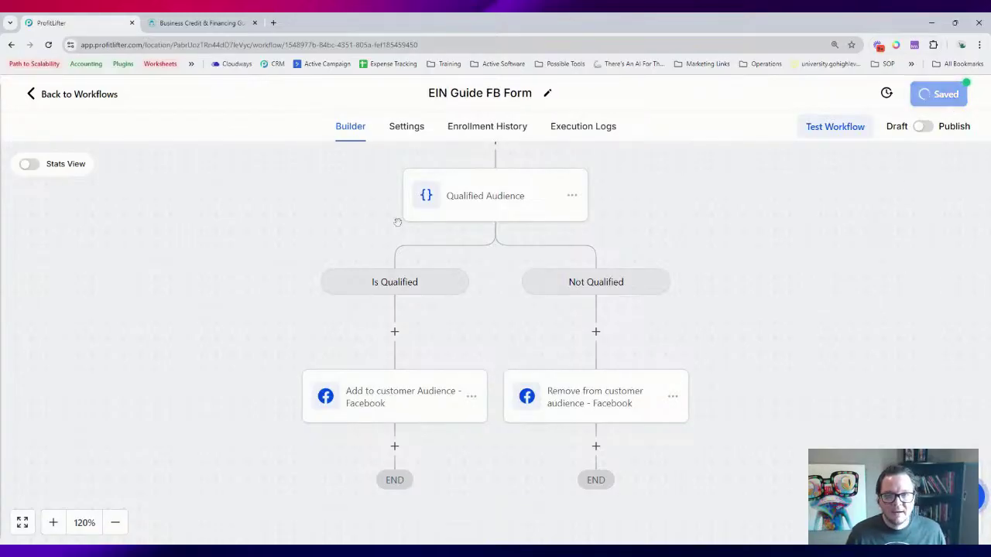
click(103, 99)
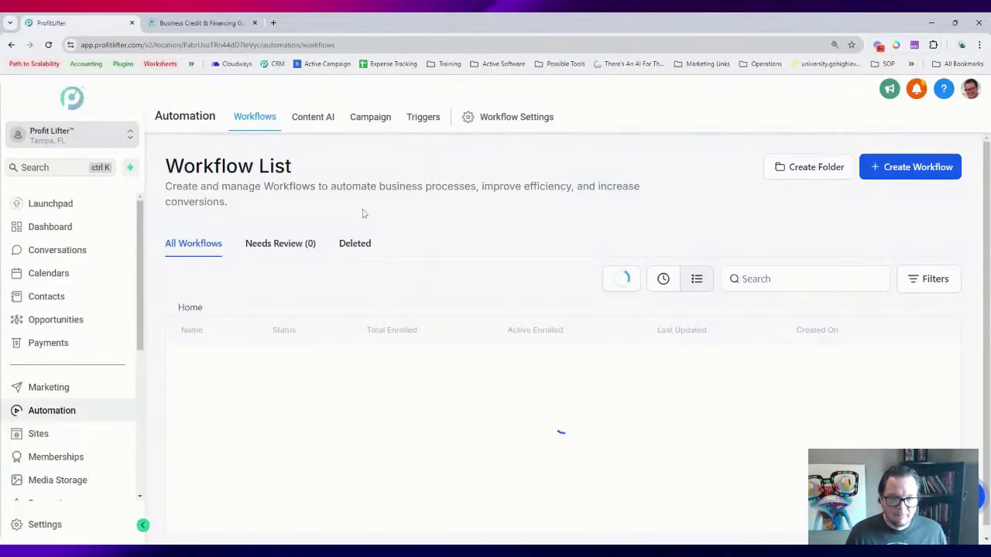
- Open AI Ad Admin, look through the platforms offered for a new ad, and go to the Creative Hub
scroll(66, 317, down, 5)
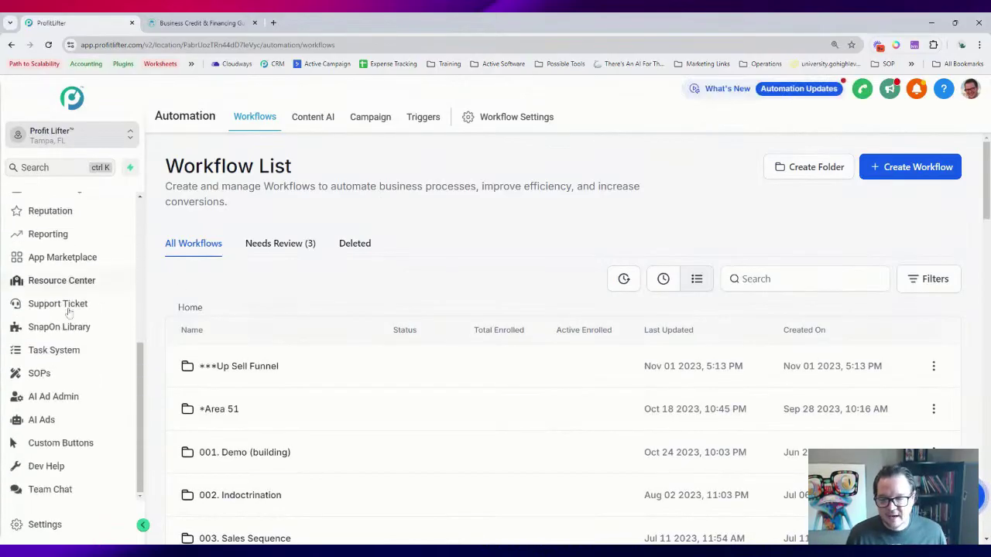
click(52, 399)
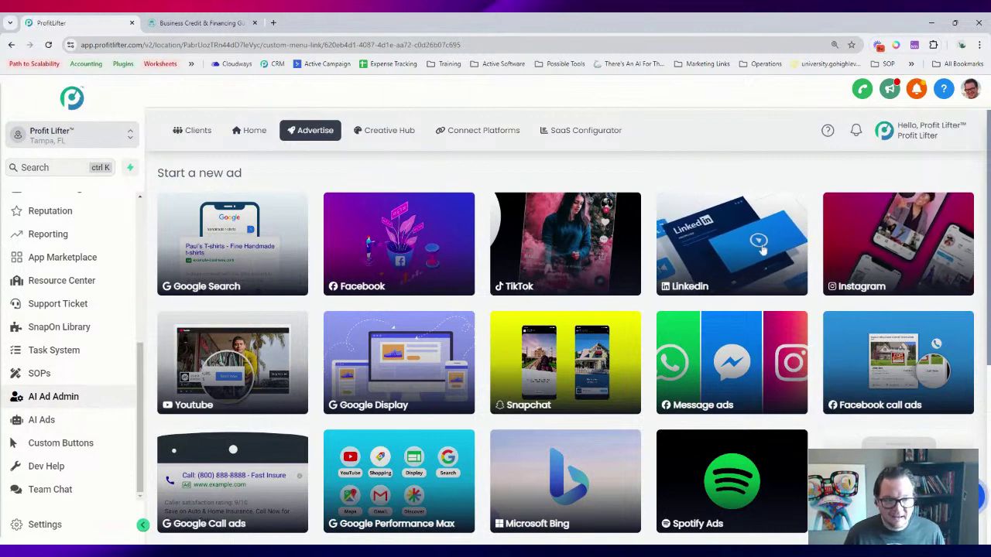
scroll(514, 289, down, 2)
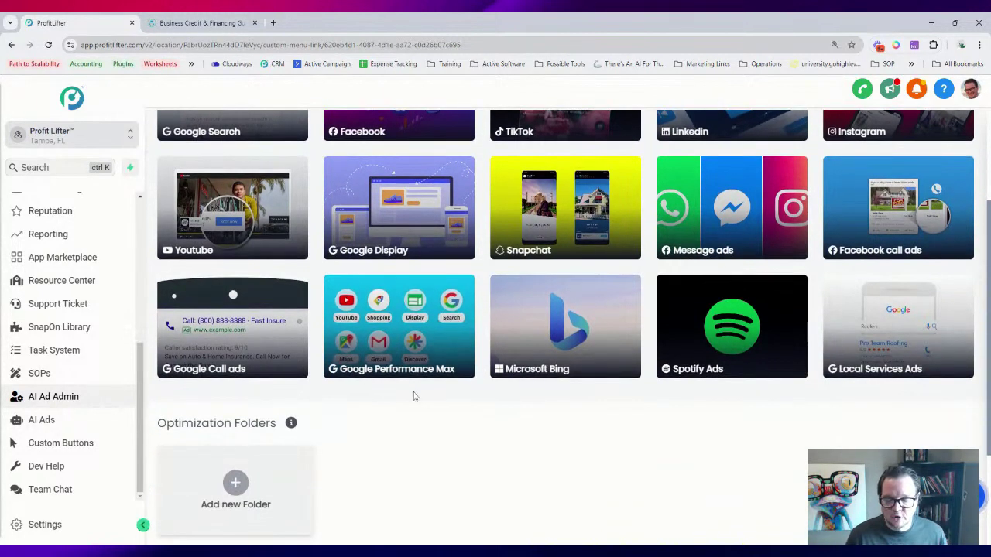
scroll(442, 389, up, 2)
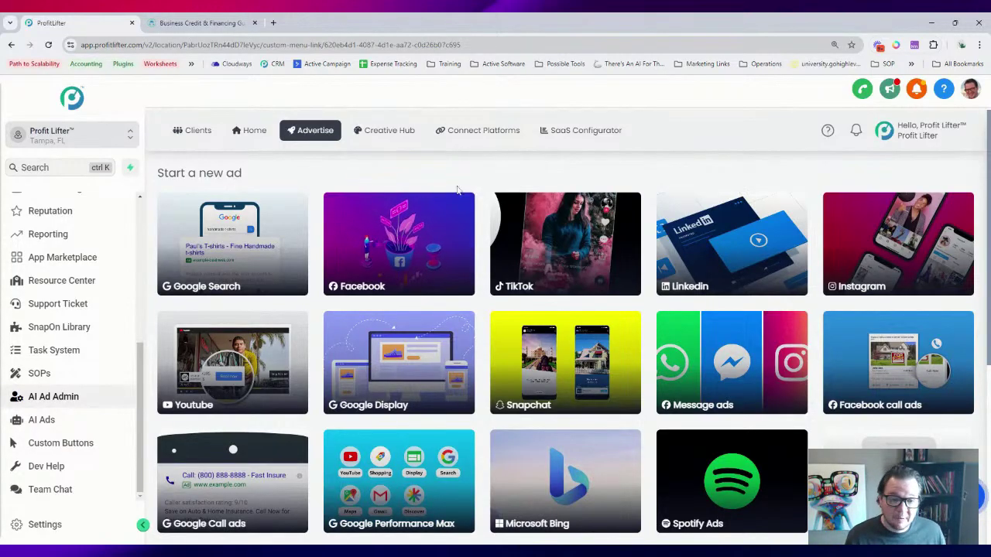
click(403, 130)
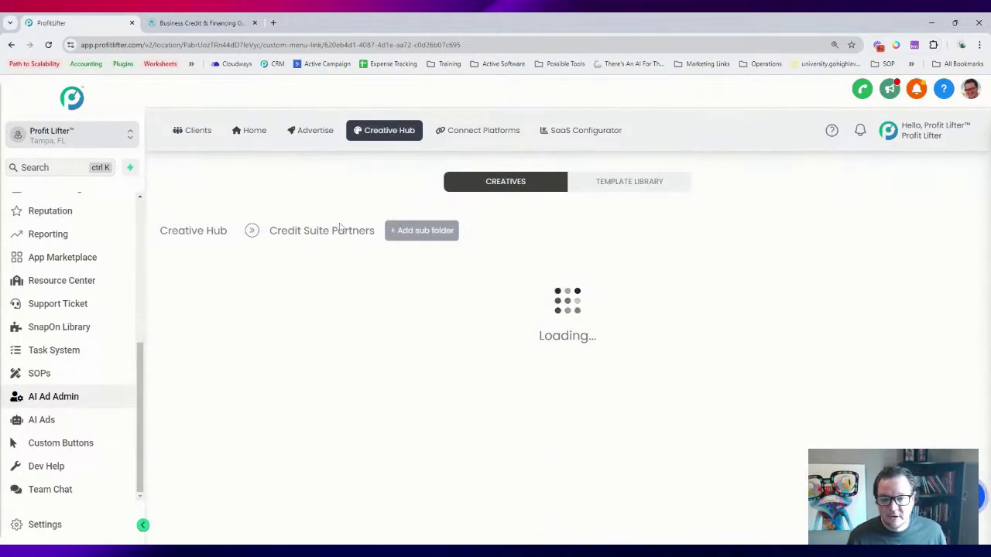